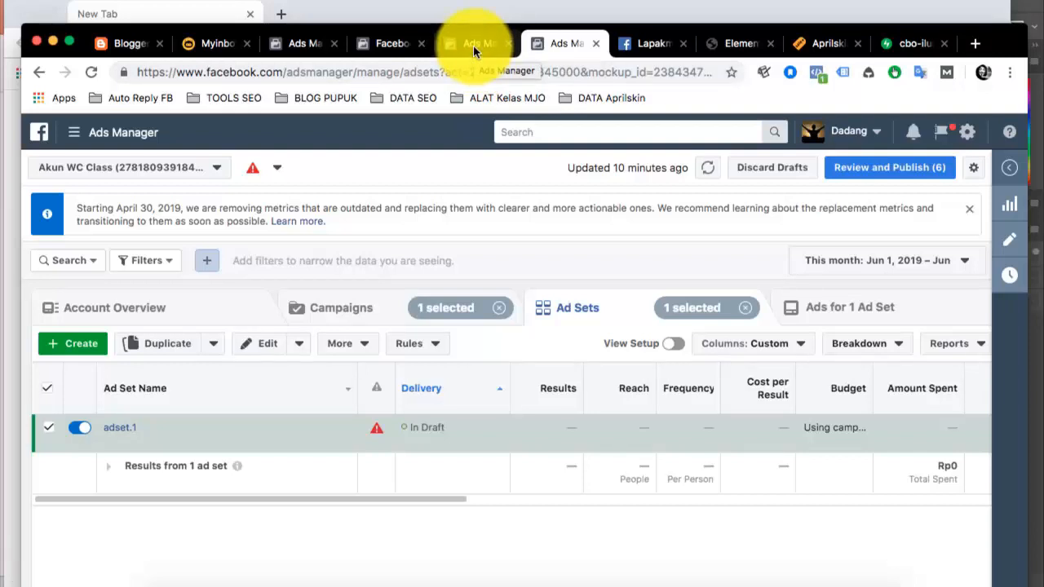
Open the Audiences page and examine the targeting details of the SA. Film and SA. Dapur MAsakan saved audiences
left_click(473, 45)
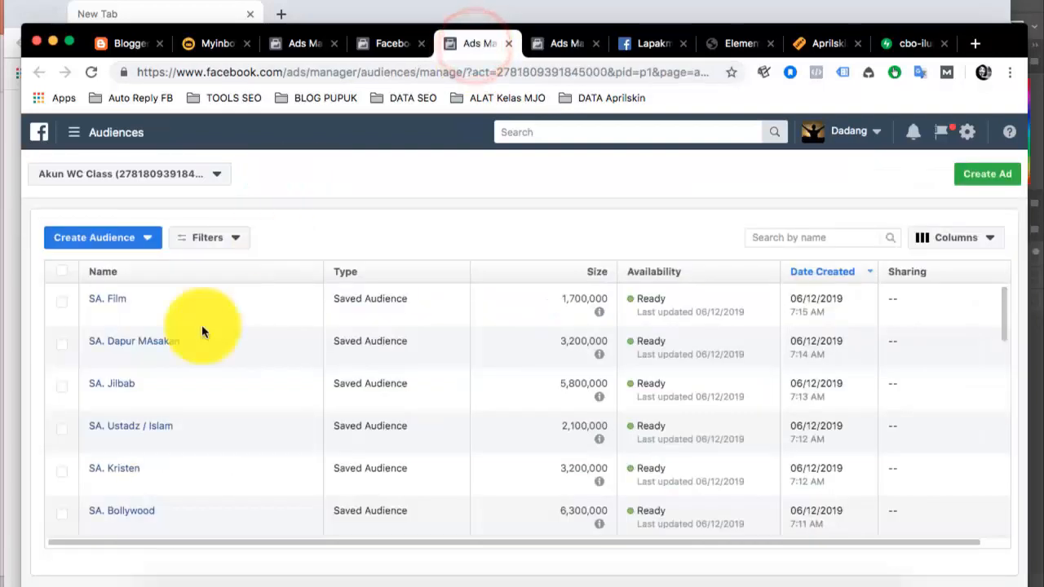
mouse_move(106, 308)
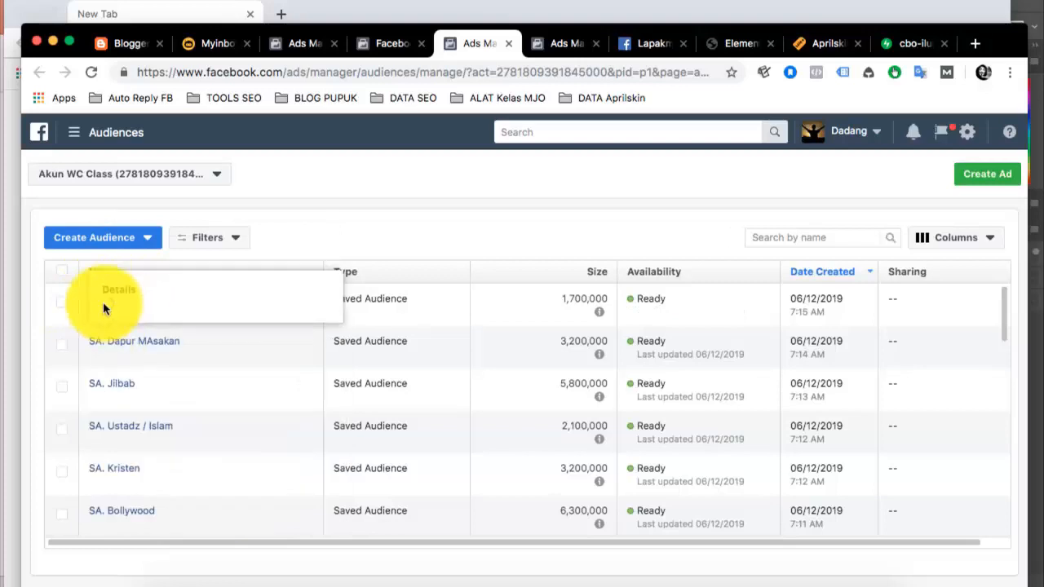
left_click(446, 232)
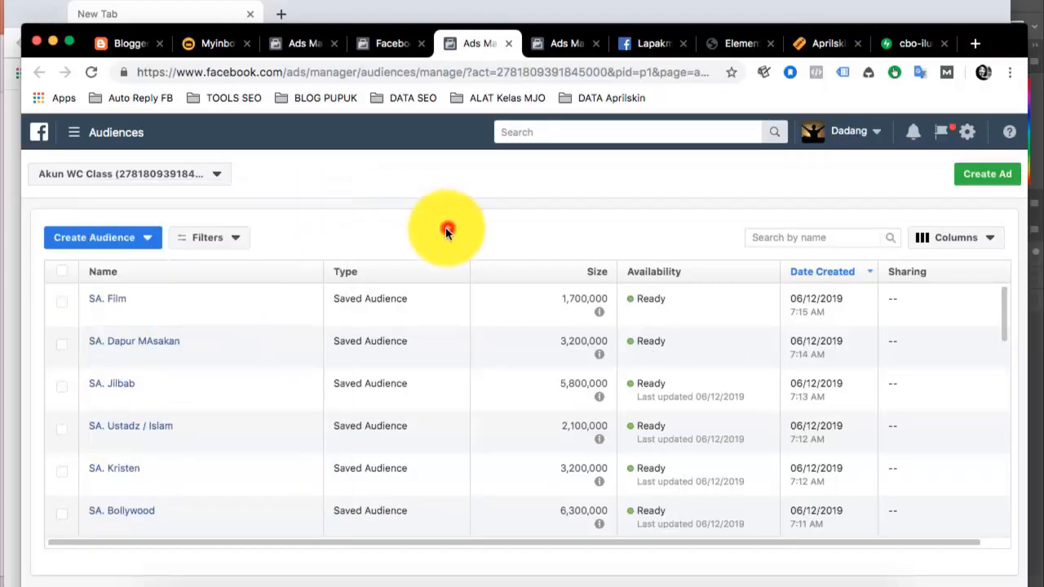
scroll(134, 326, "down", 5)
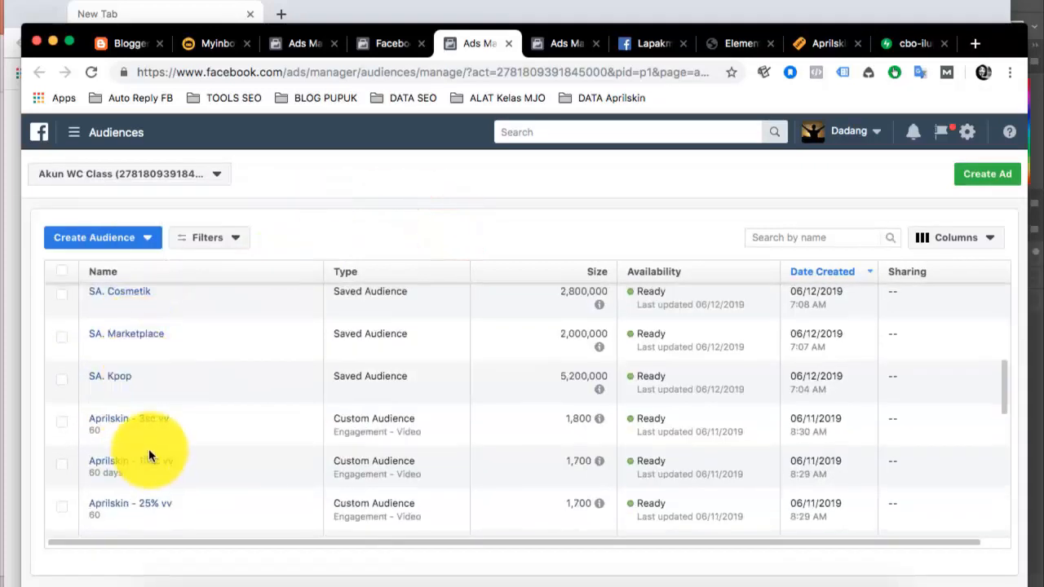
scroll(147, 457, "down", 5)
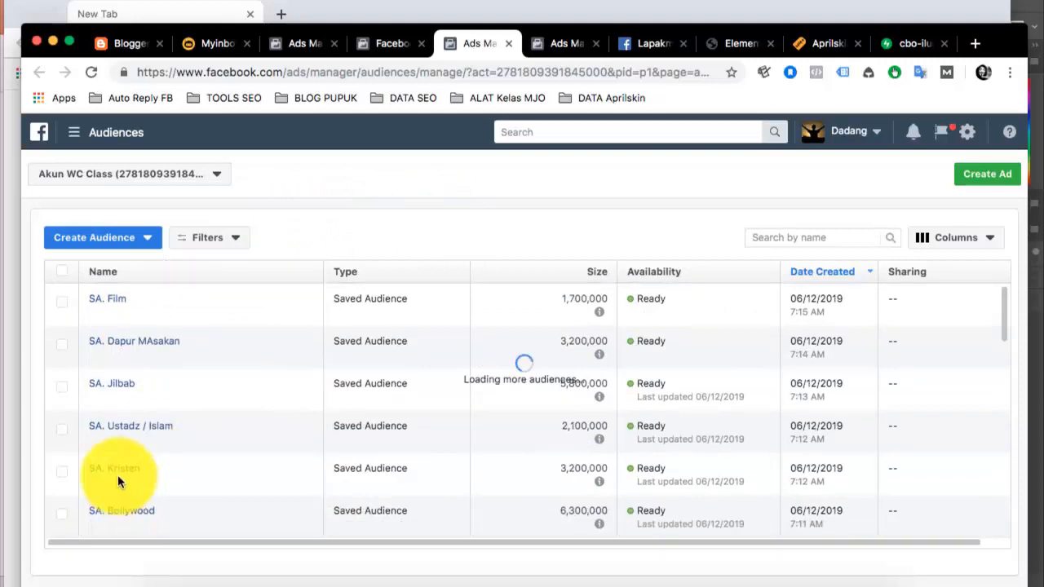
mouse_move(125, 319)
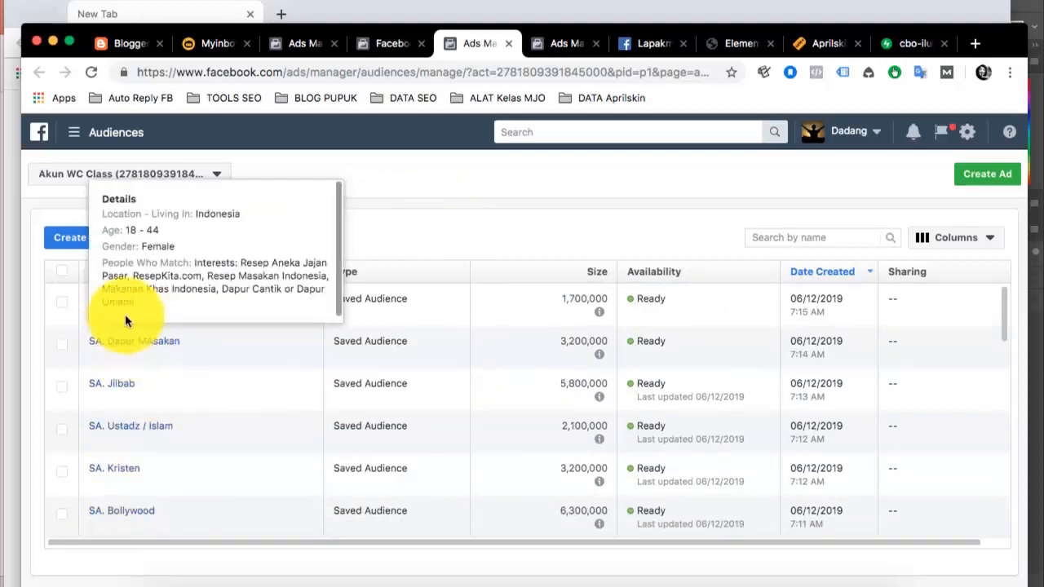
left_click(403, 233)
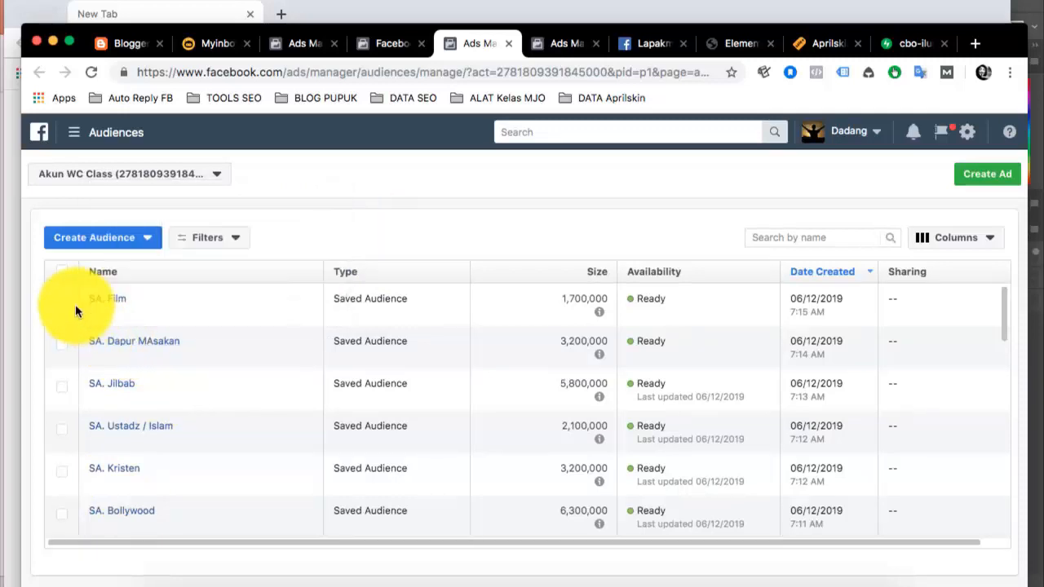
mouse_move(117, 303)
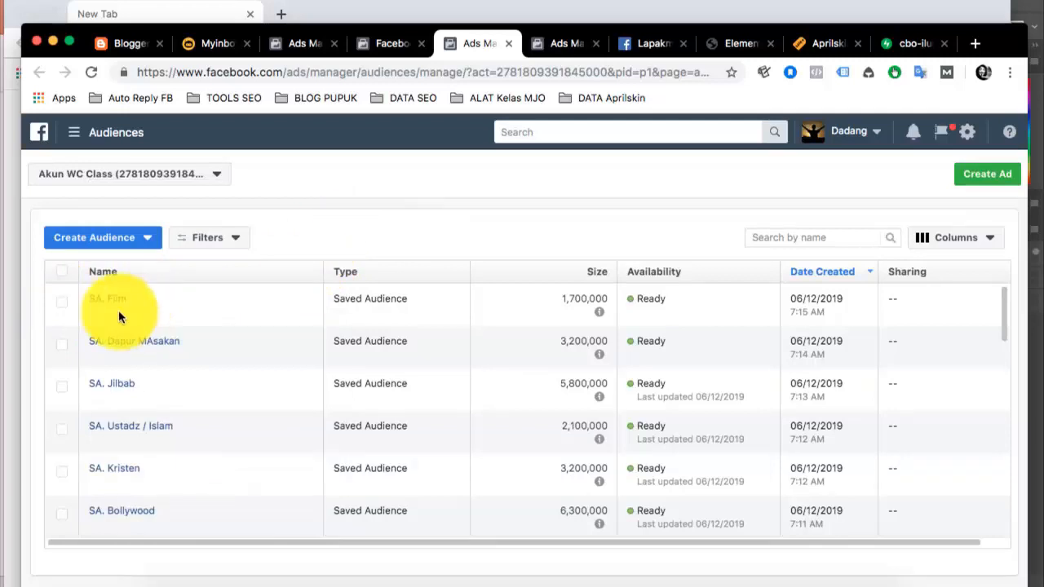
left_click(408, 231)
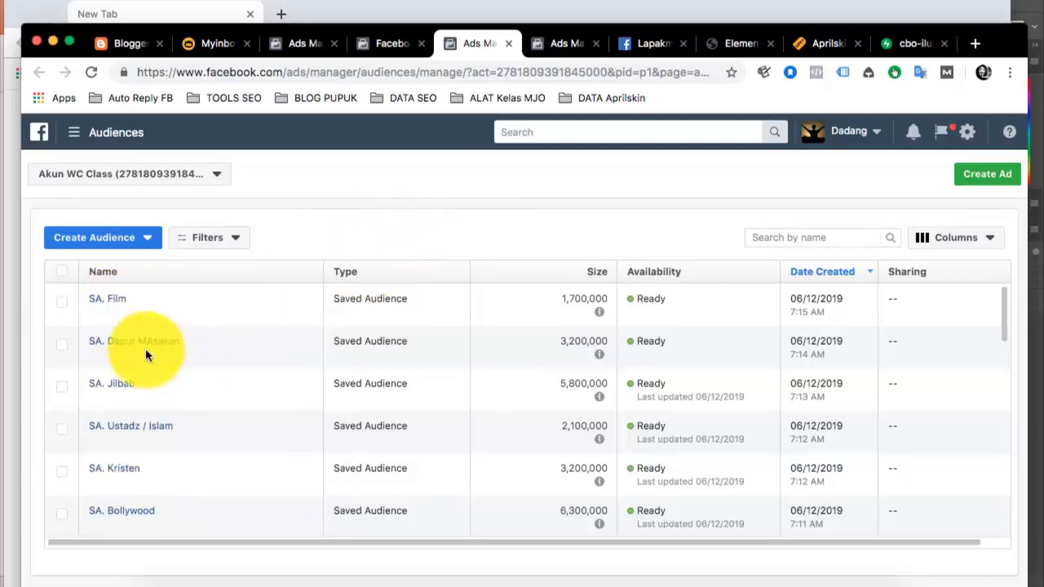
Review the saved audiences from SA. Dapur MAsakan down to SA. Kpop, and recheck the SA. Film targeting details
mouse_move(127, 350)
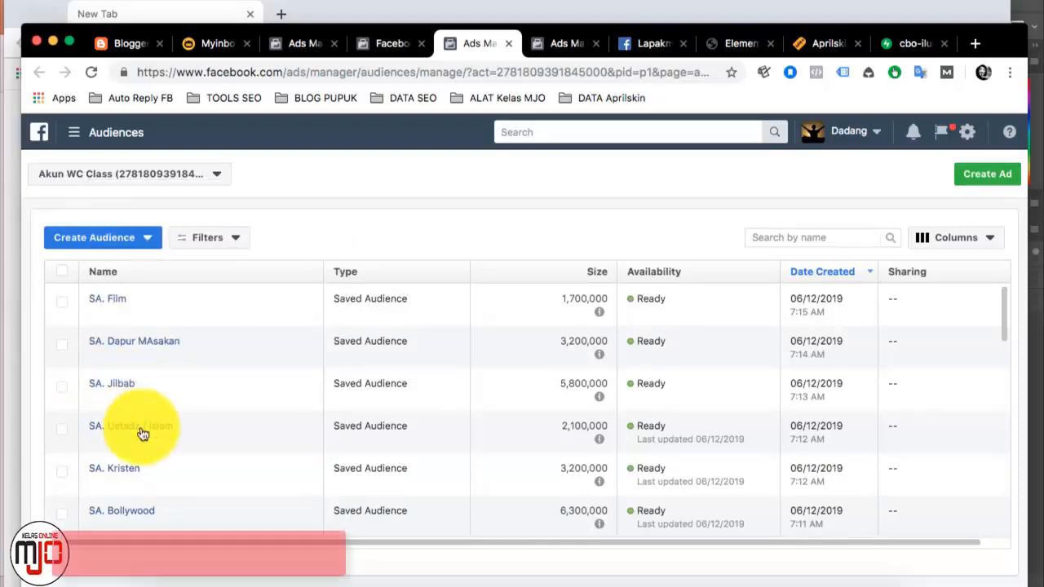
mouse_move(122, 476)
scroll(123, 477, "down", 1)
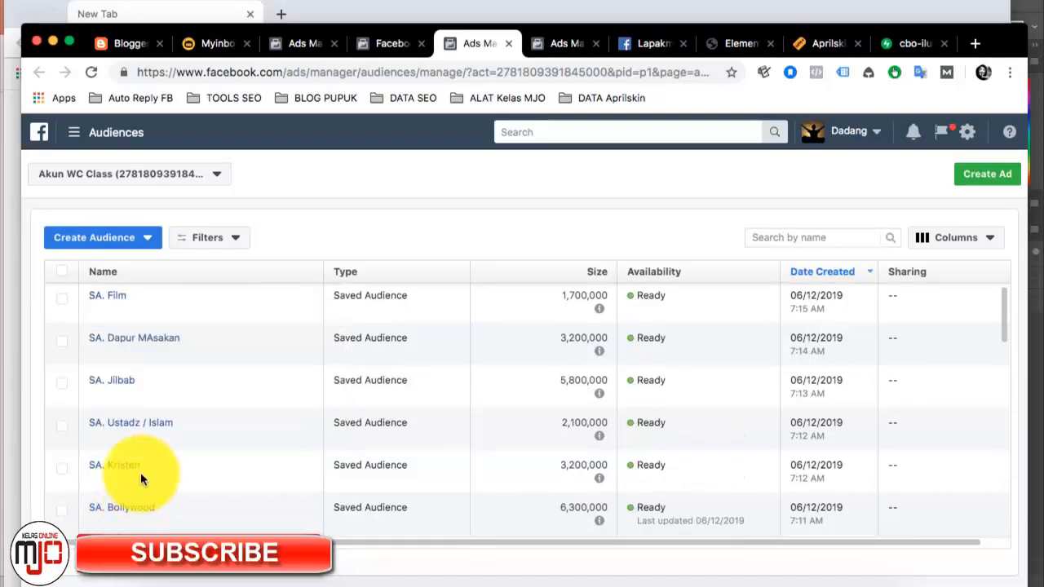
scroll(136, 519, "down", 1)
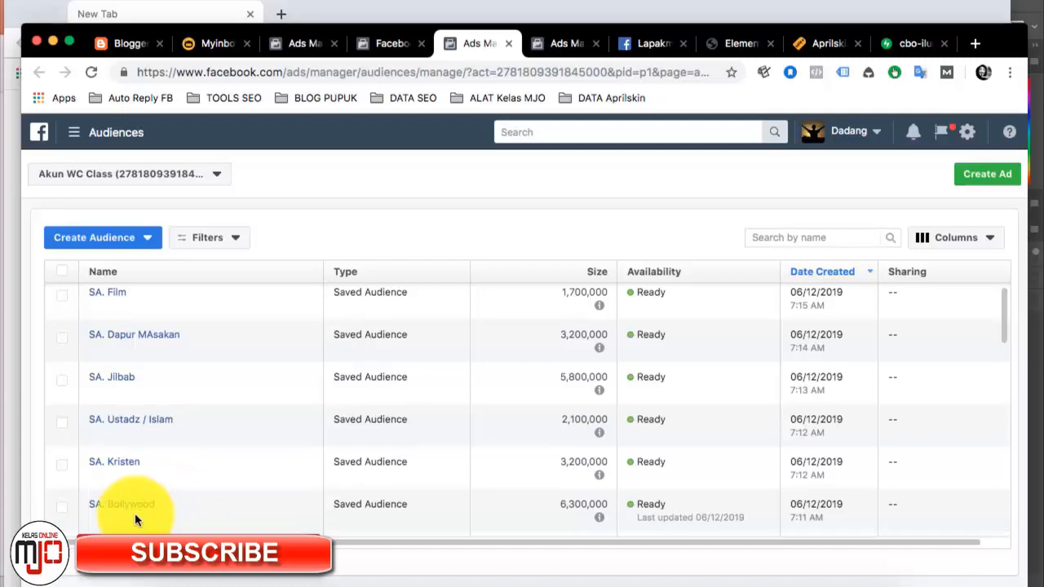
scroll(134, 513, "down", 3)
mouse_move(133, 502)
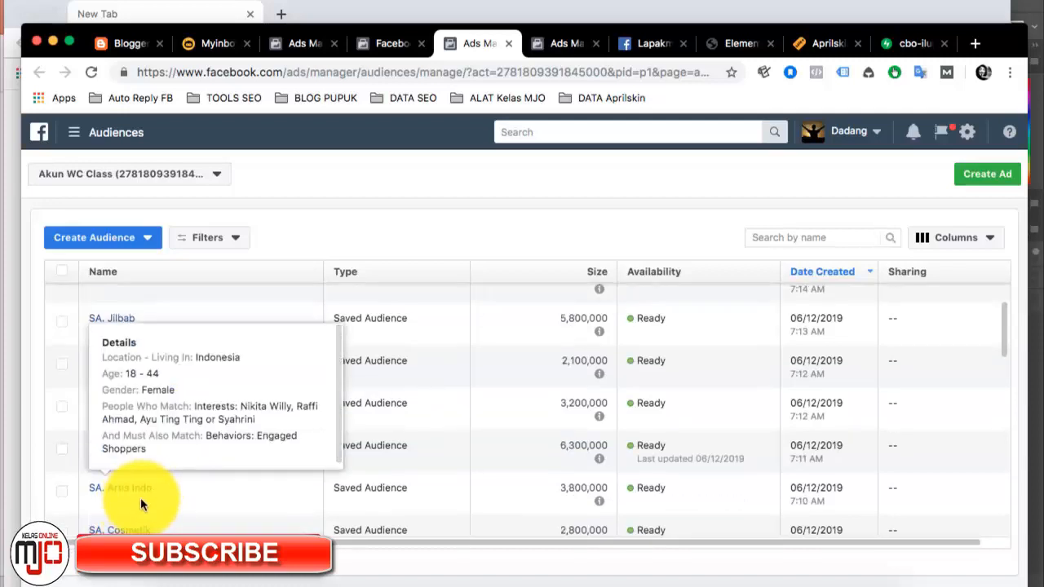
scroll(142, 501, "down", 3)
scroll(151, 508, "down", 3)
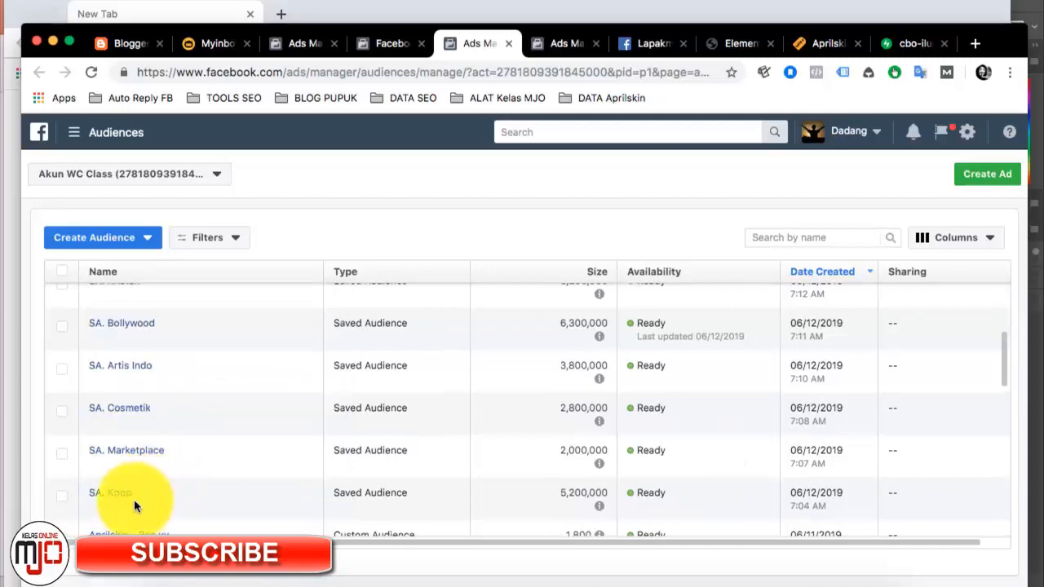
scroll(168, 484, "up", 5)
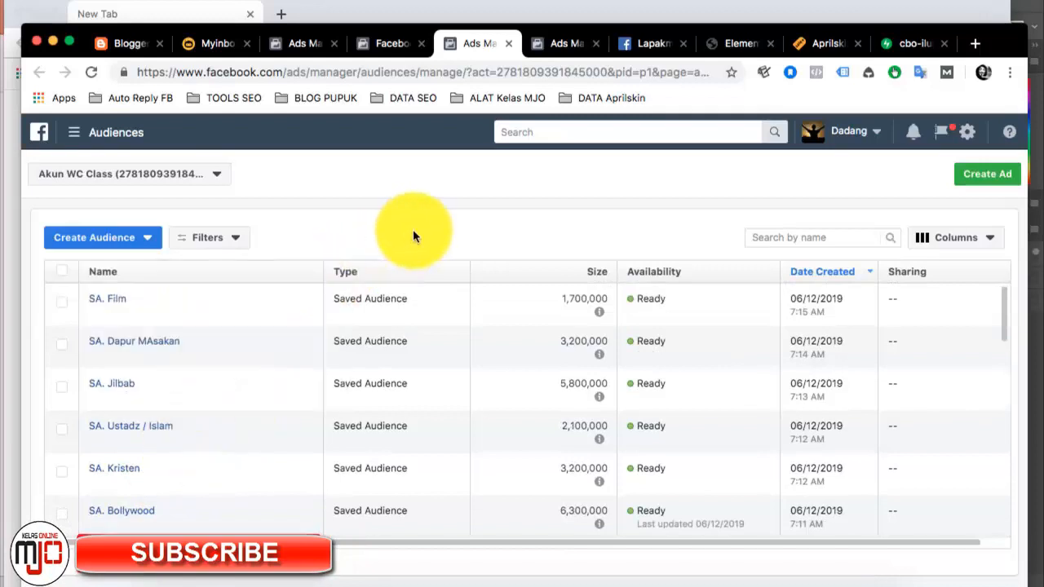
left_click(390, 235)
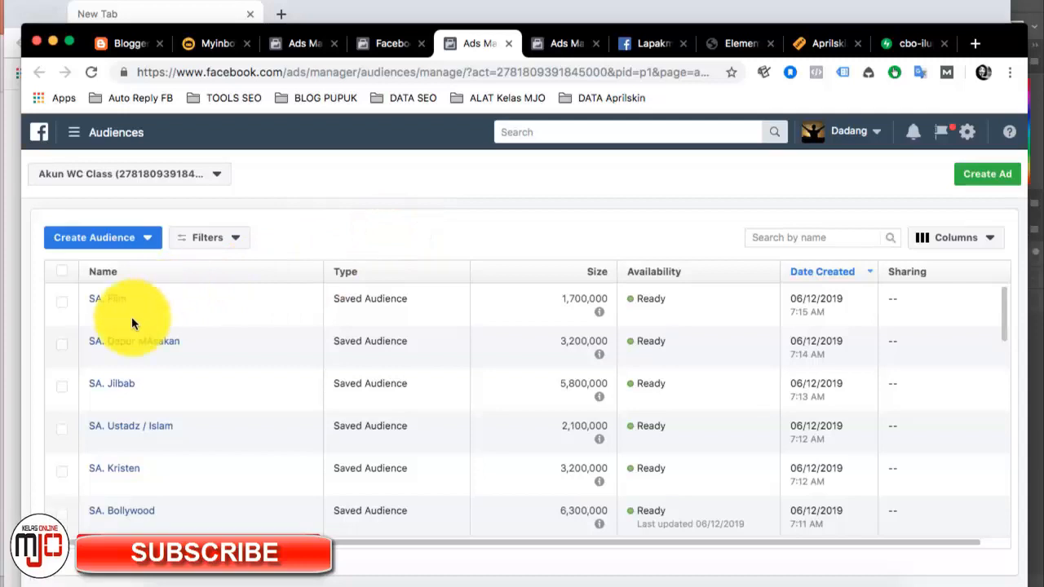
mouse_move(155, 426)
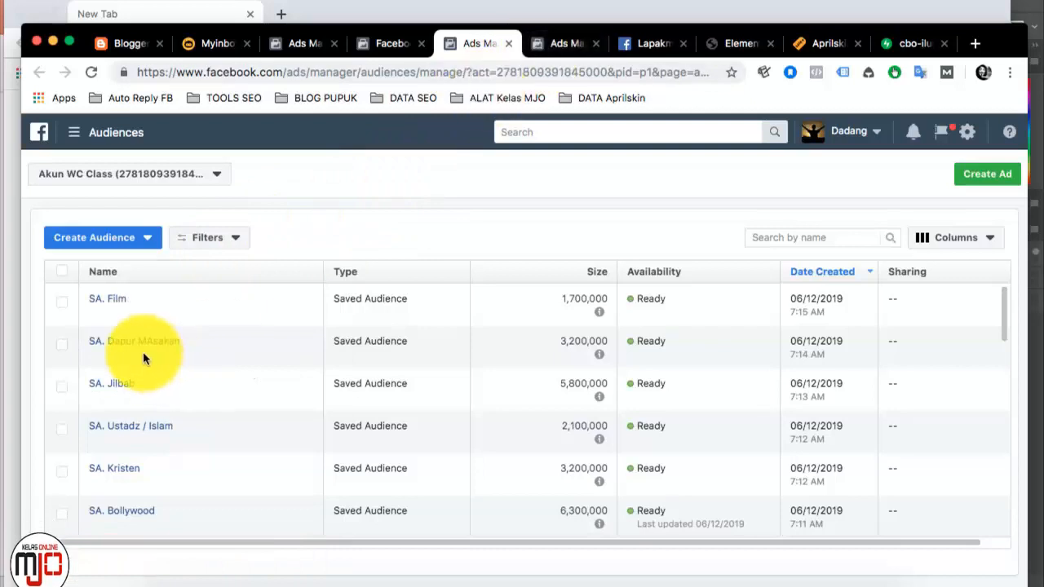
mouse_move(113, 303)
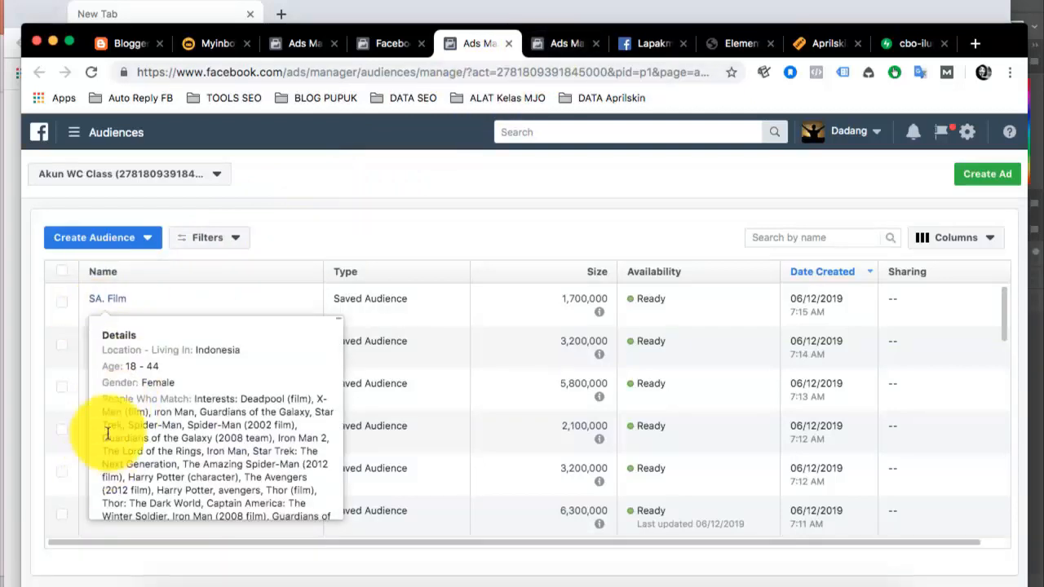
Compare the draft ad set adset.1 with the saved audiences, checking the targeting details of SA. Jilbab and SA. Film
left_click(545, 41)
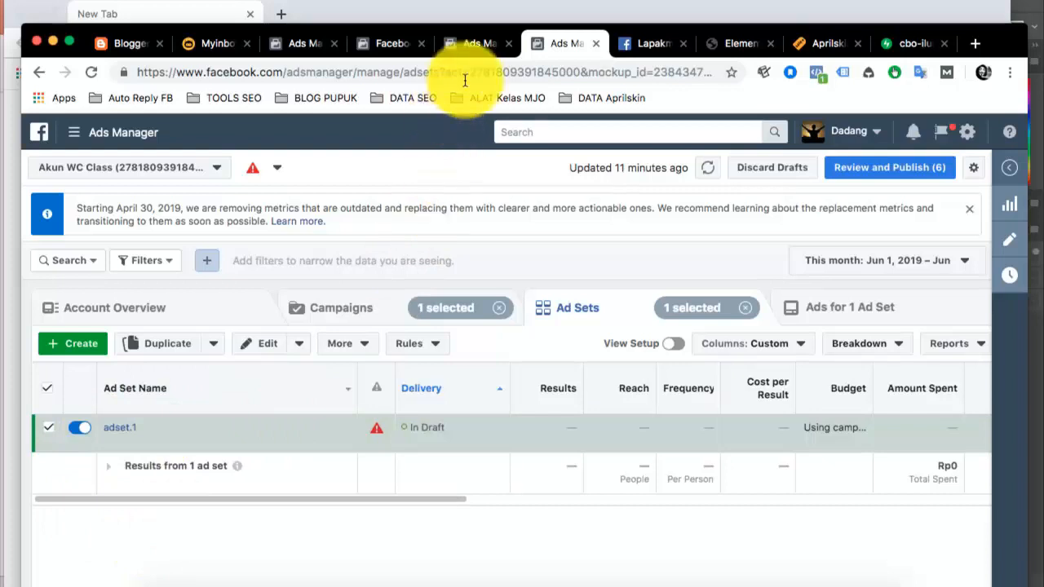
left_click(474, 43)
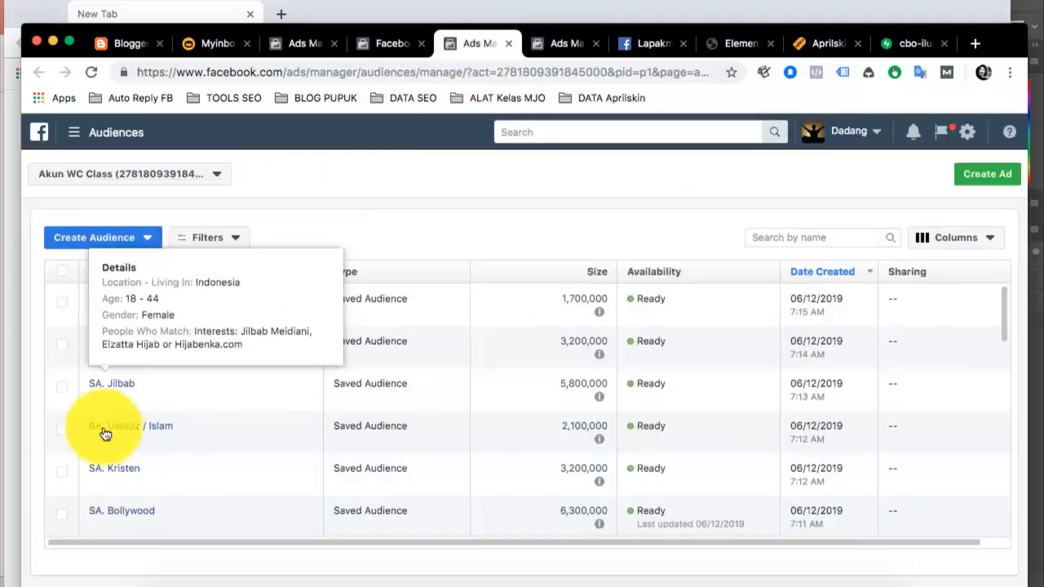
left_click(563, 43)
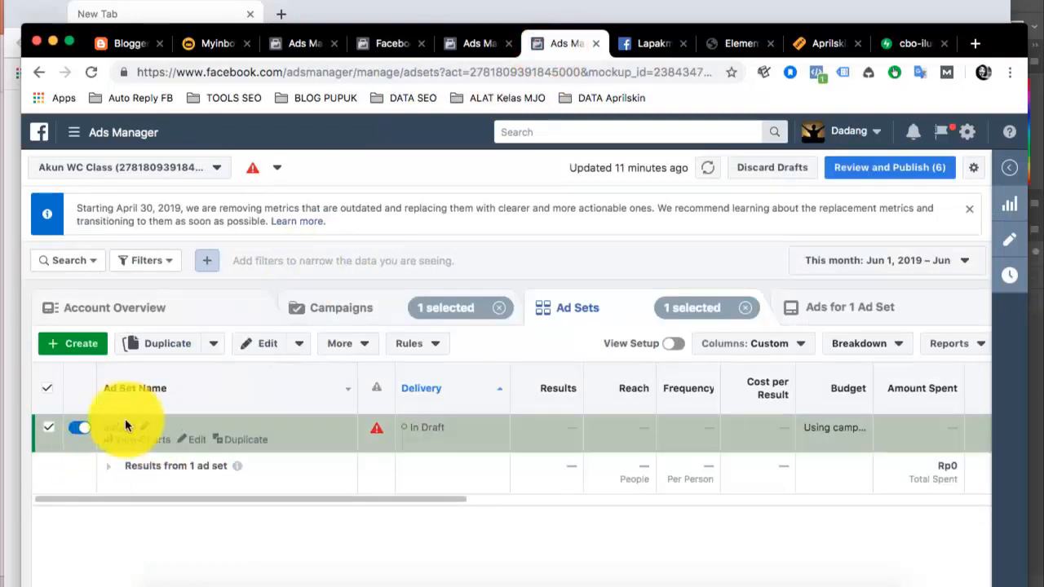
left_click(494, 47)
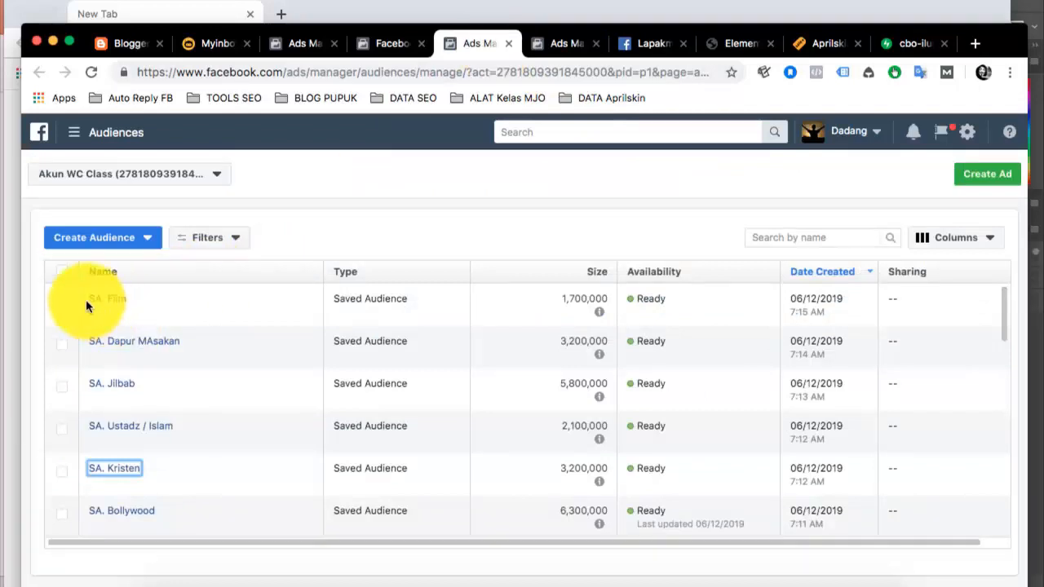
left_click(62, 303)
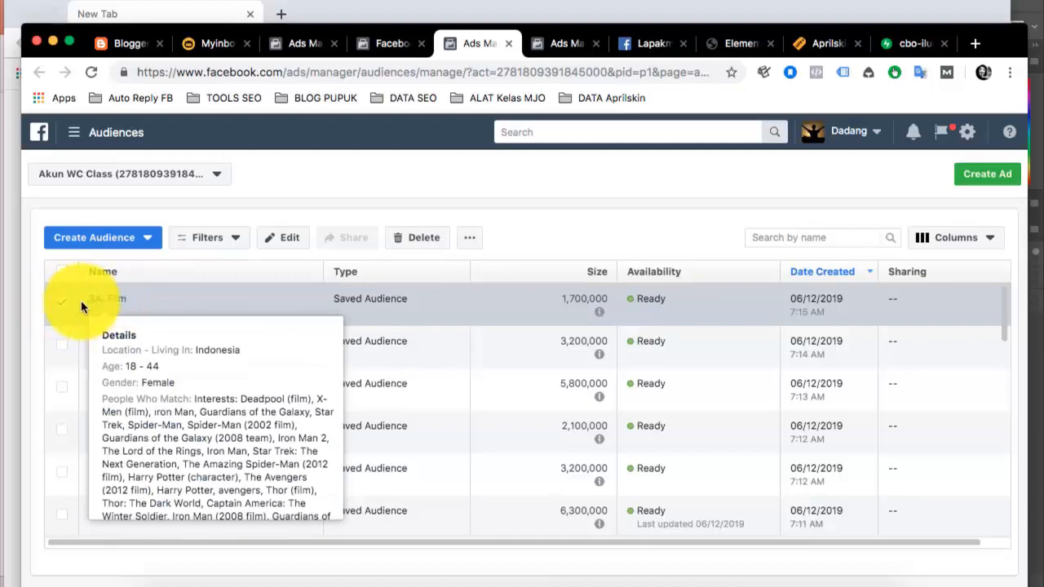
left_click(59, 303)
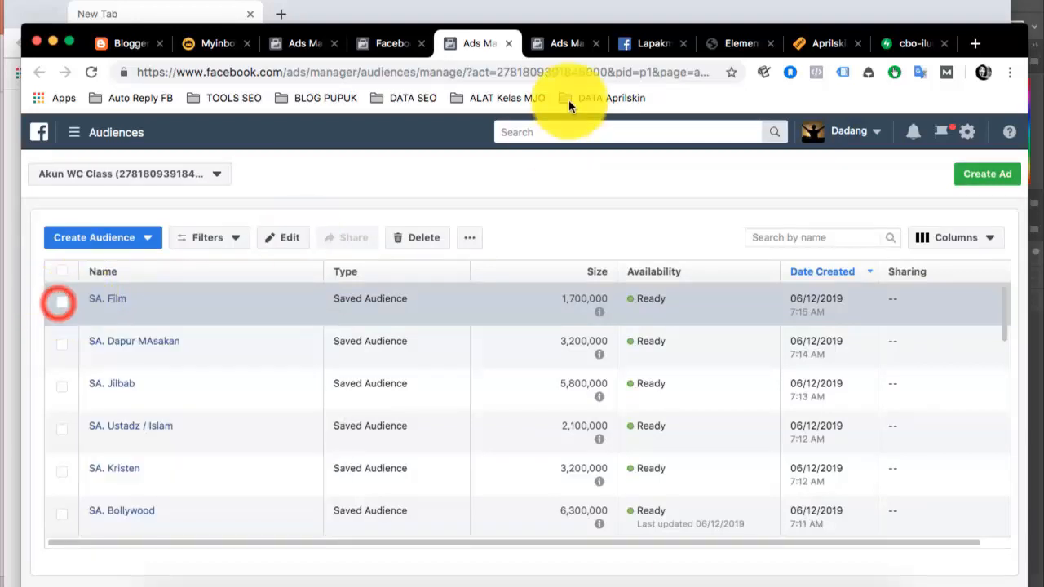
Open the draft ad set adset.1 for editing and rename it "FILm. 18-44"
left_click(559, 36)
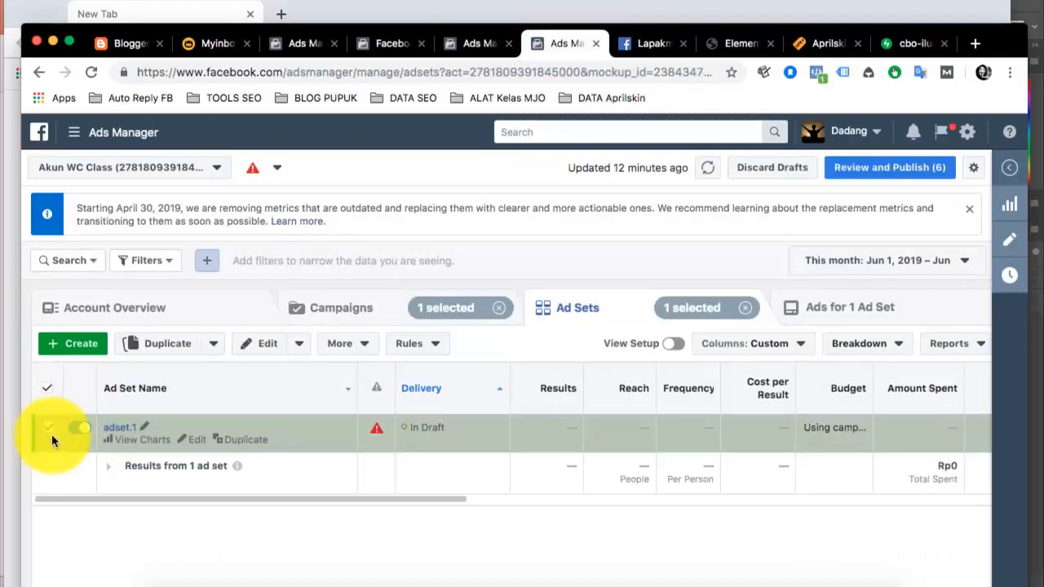
left_click(259, 352)
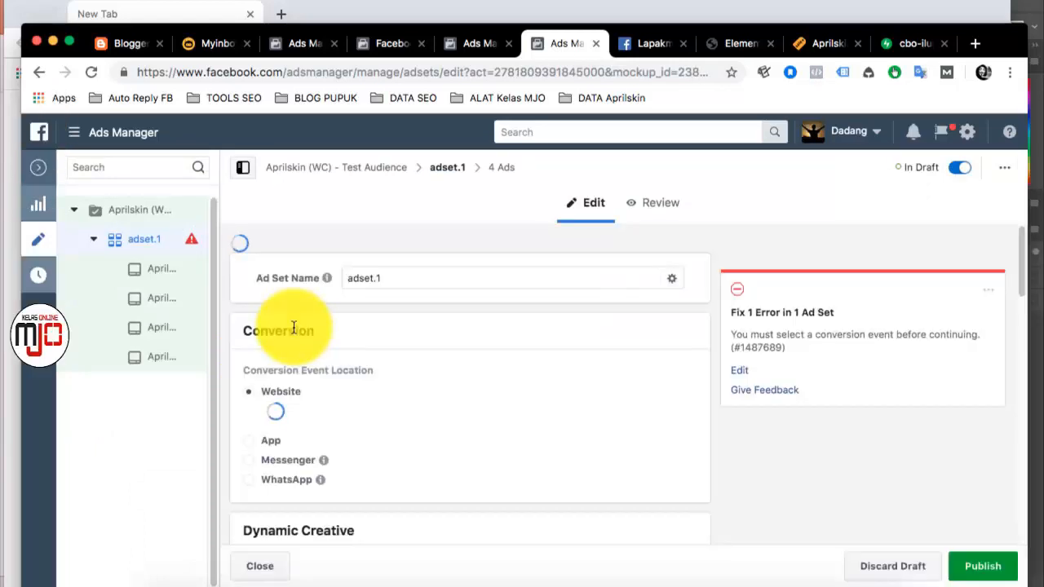
left_click(391, 276)
left_click(396, 277)
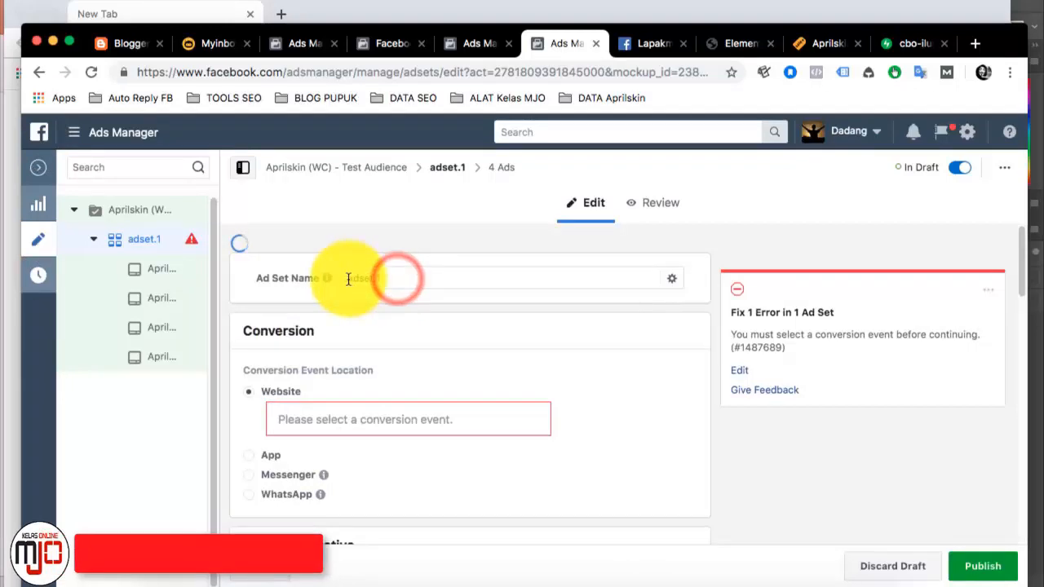
mouse_move(394, 278)
left_mouse_down()
mouse_move(340, 278)
mouse_move(387, 283)
left_mouse_up()
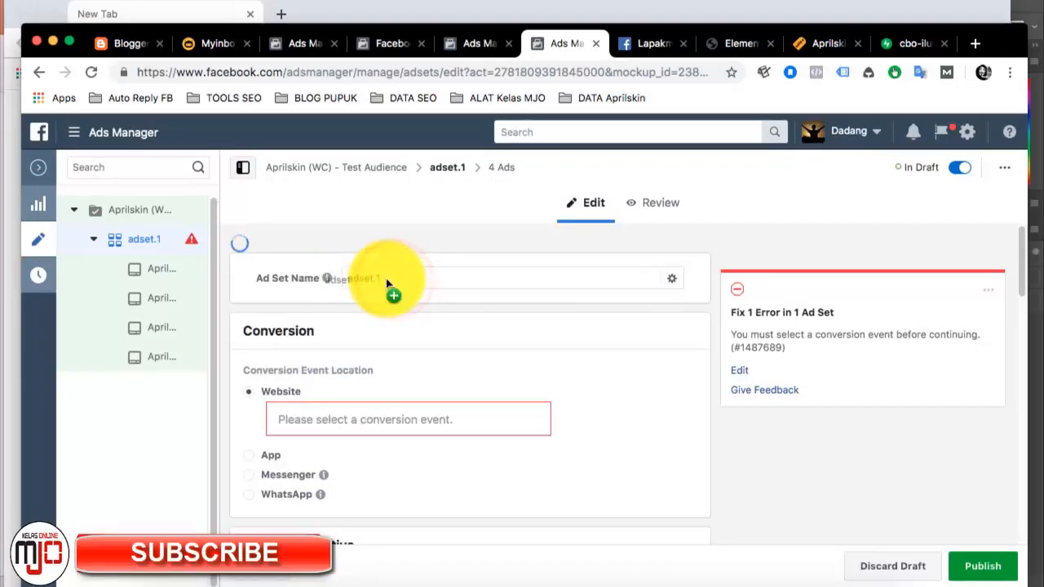
left_click(387, 279)
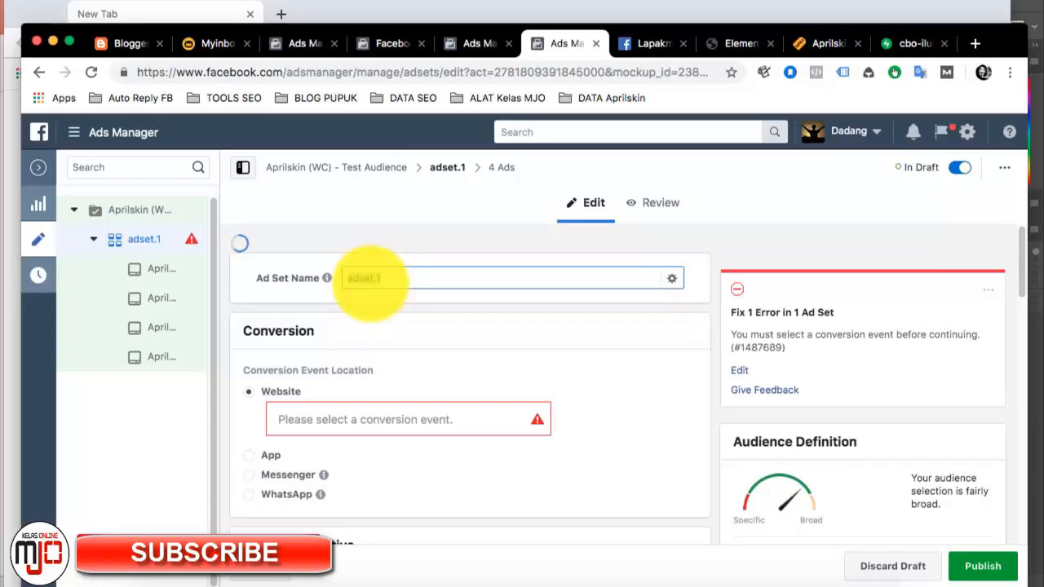
left_click_drag(415, 279, 402, 276)
type("FIL")
left_click(670, 5)
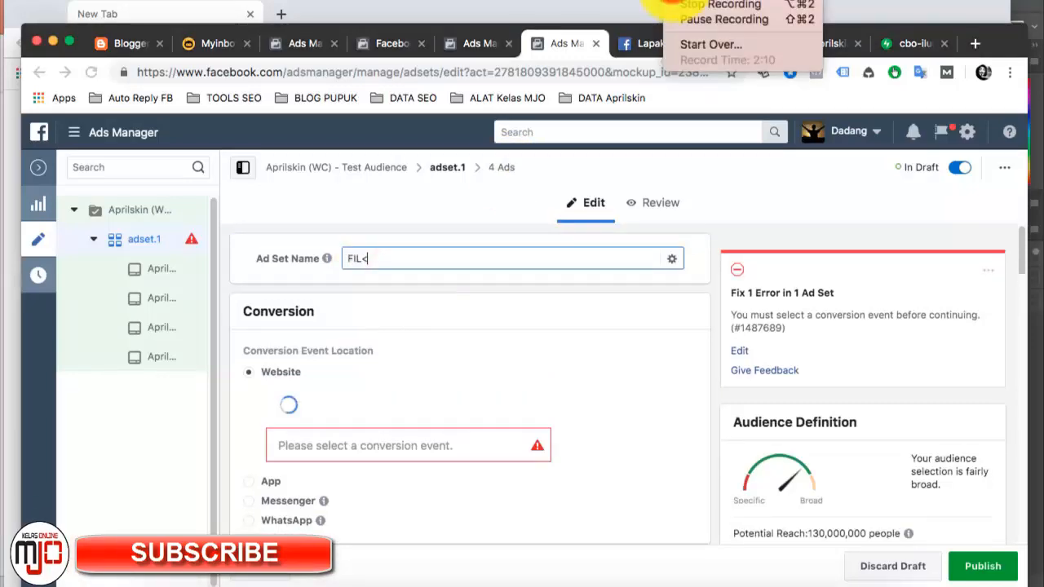
left_click(390, 259)
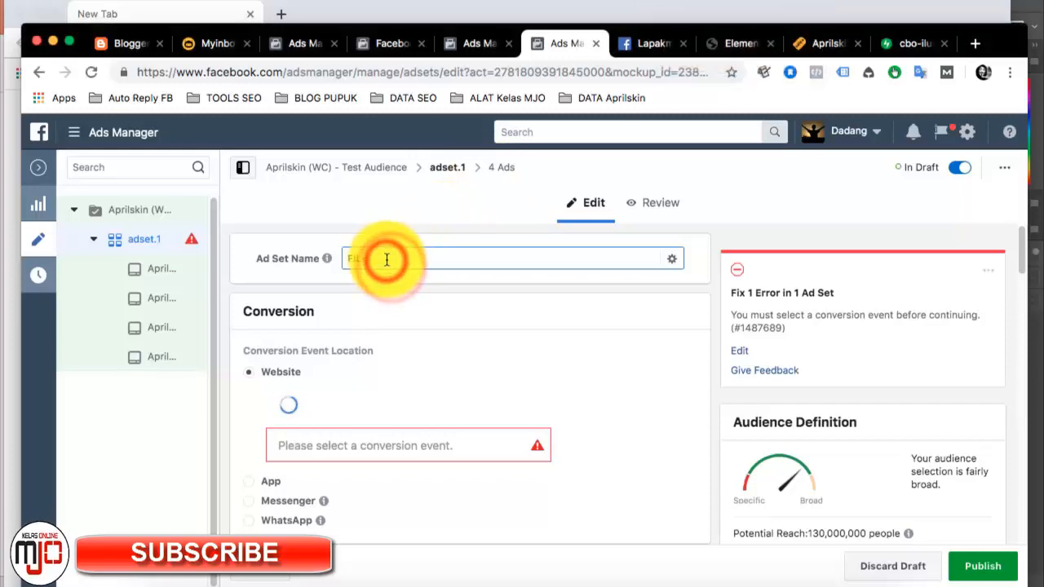
type("<")
key("BackSpace")
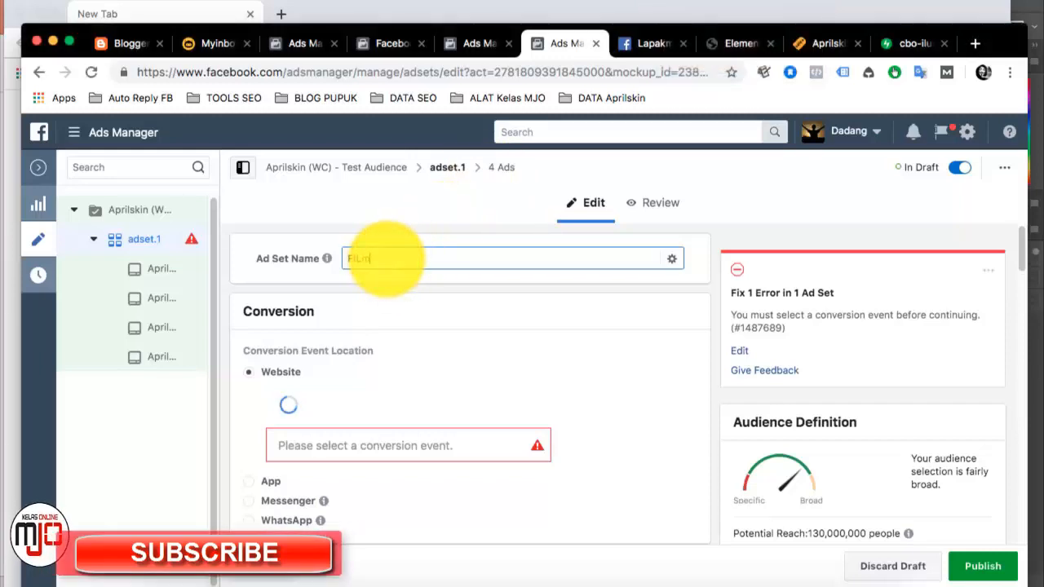
type("m. ")
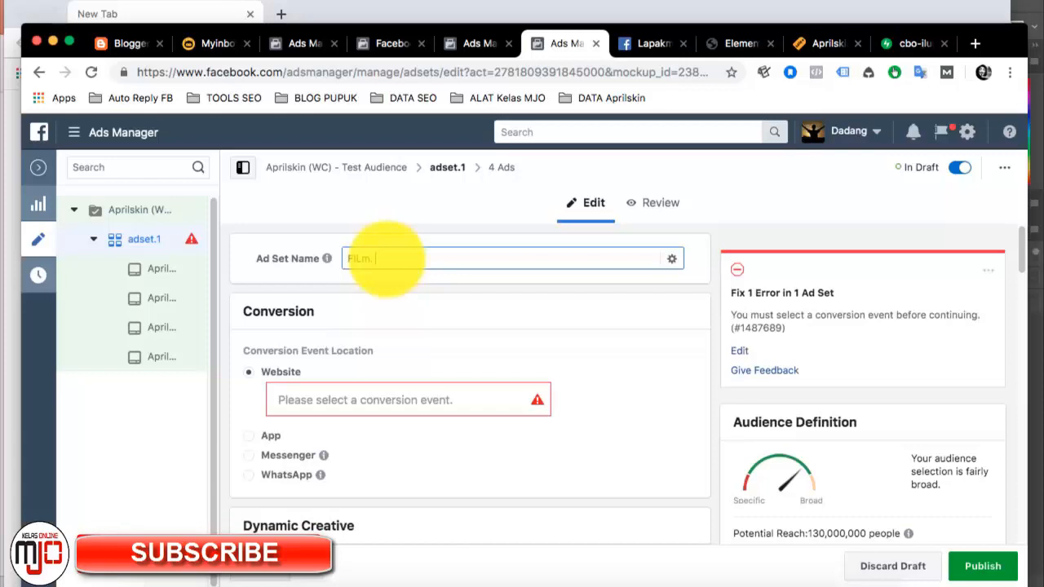
type("18-44")
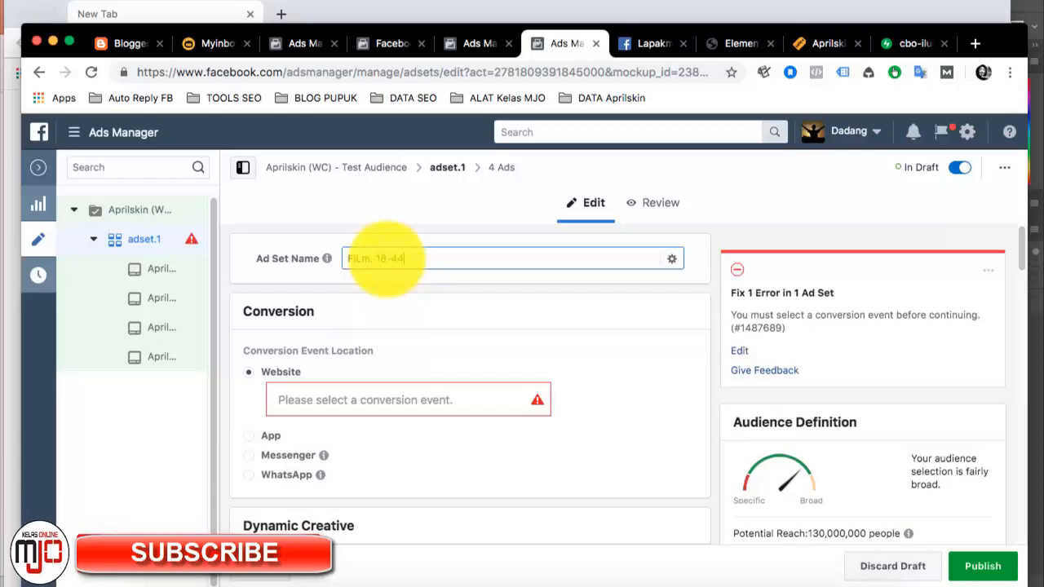
left_click(416, 308)
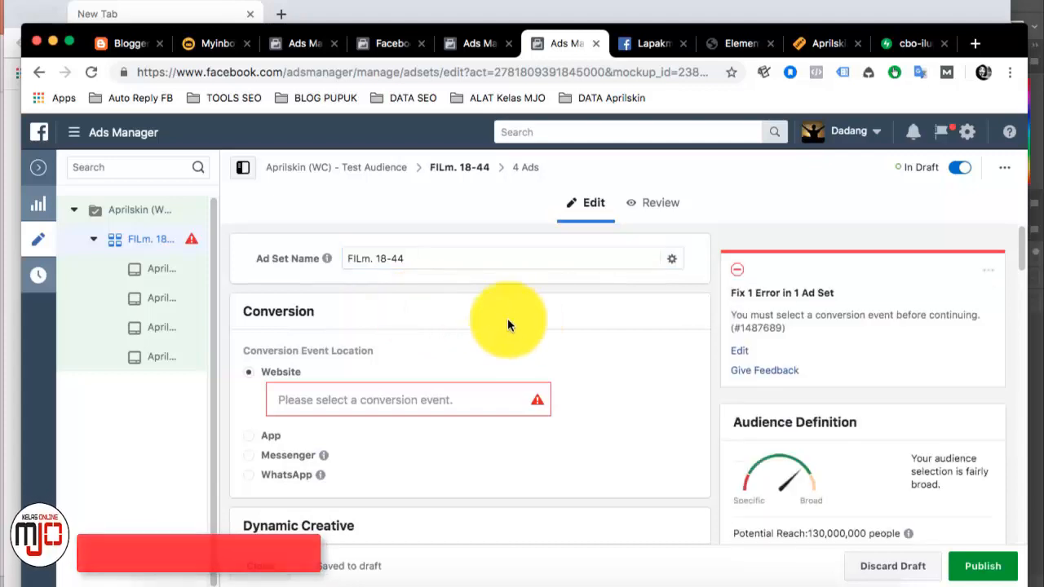
left_click(422, 317)
left_click(375, 268)
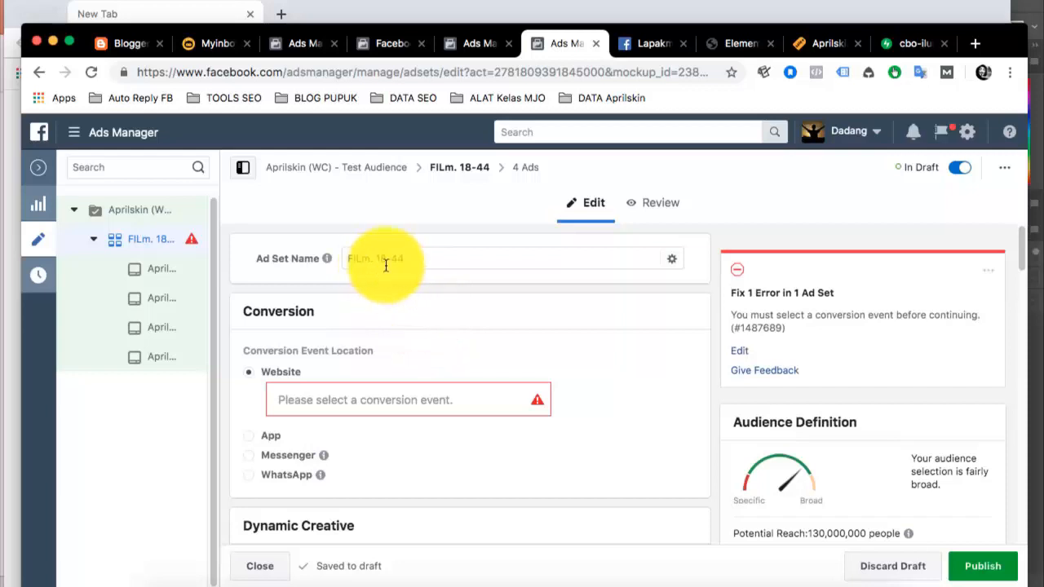
left_click(389, 308)
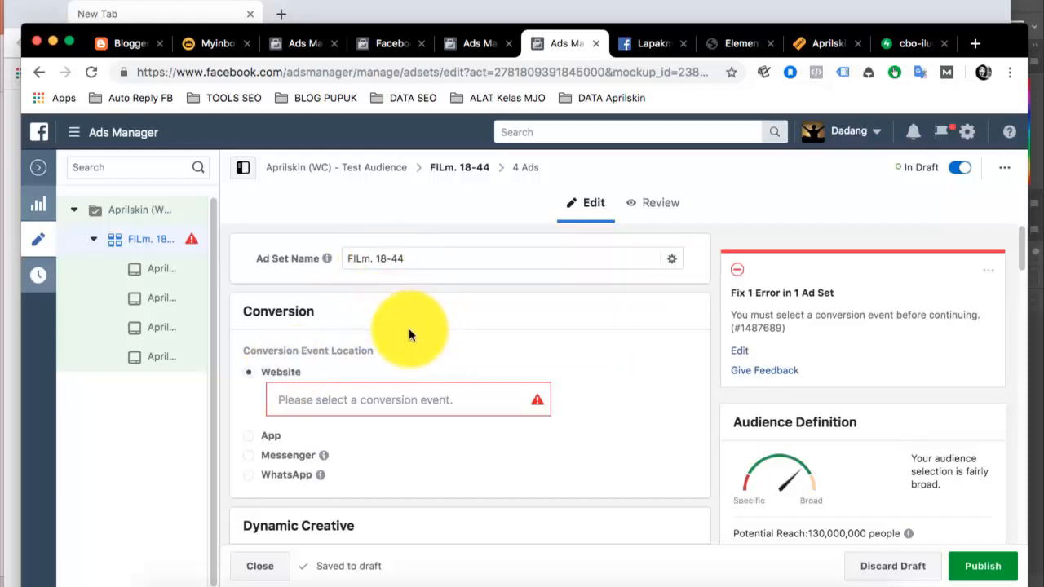
Choose View Content from the aprilskin WC pixel as the ad set's website conversion event
scroll(423, 326, "down", 1)
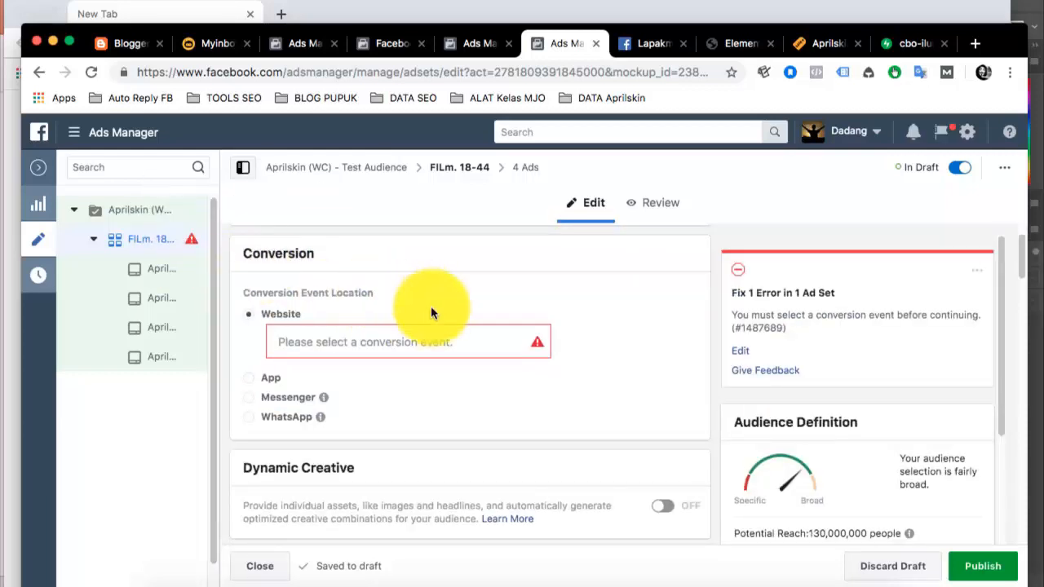
left_click(339, 343)
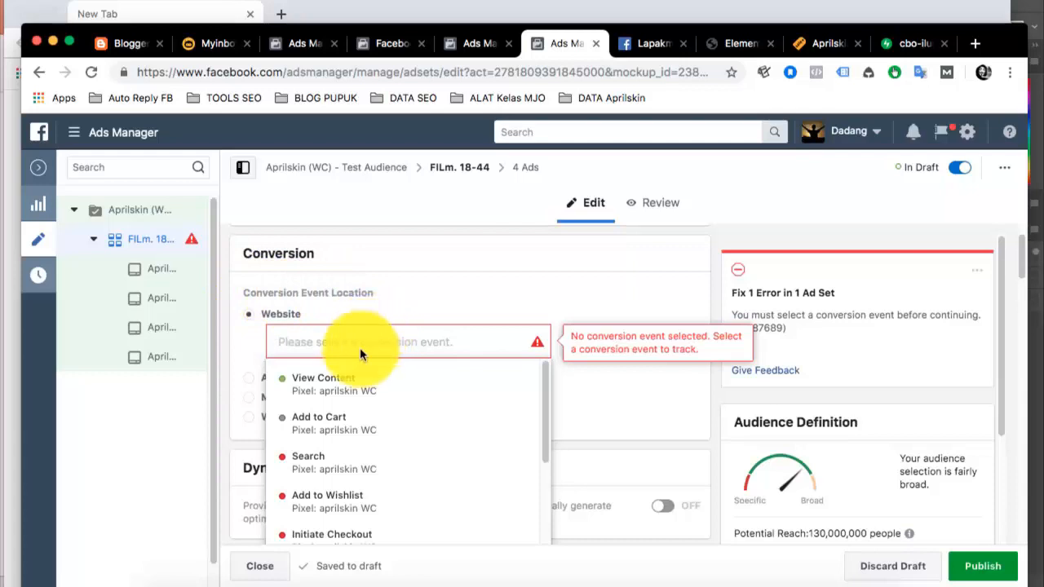
scroll(359, 424, "down", 5)
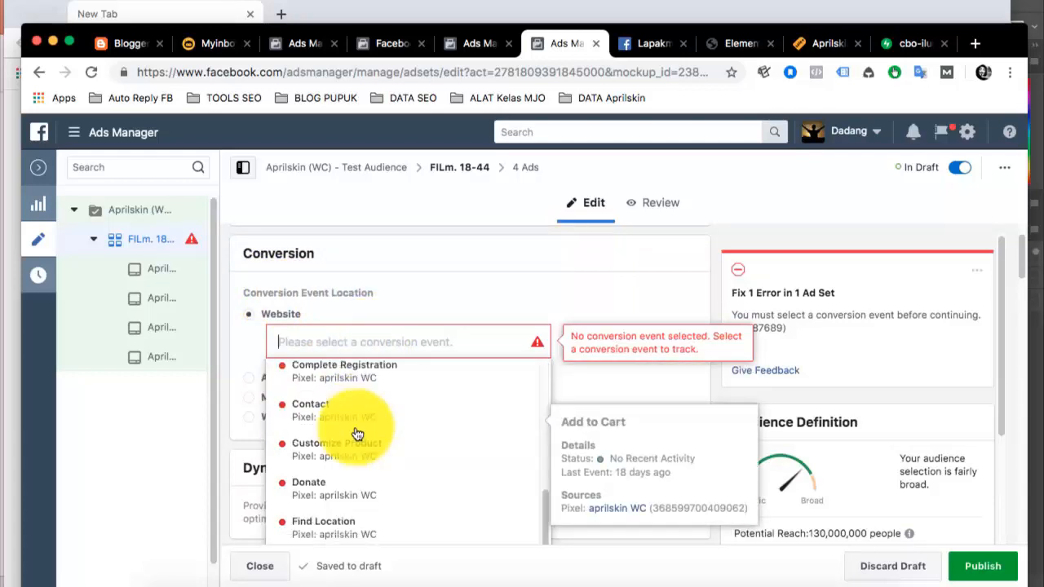
scroll(357, 433, "down", 1)
scroll(363, 432, "up", 6)
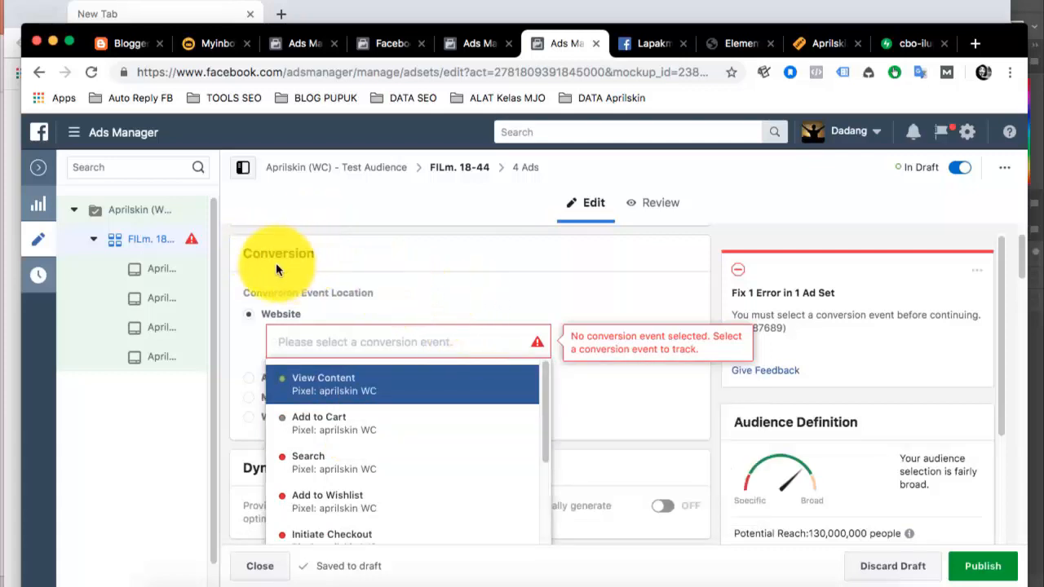
left_click(444, 292)
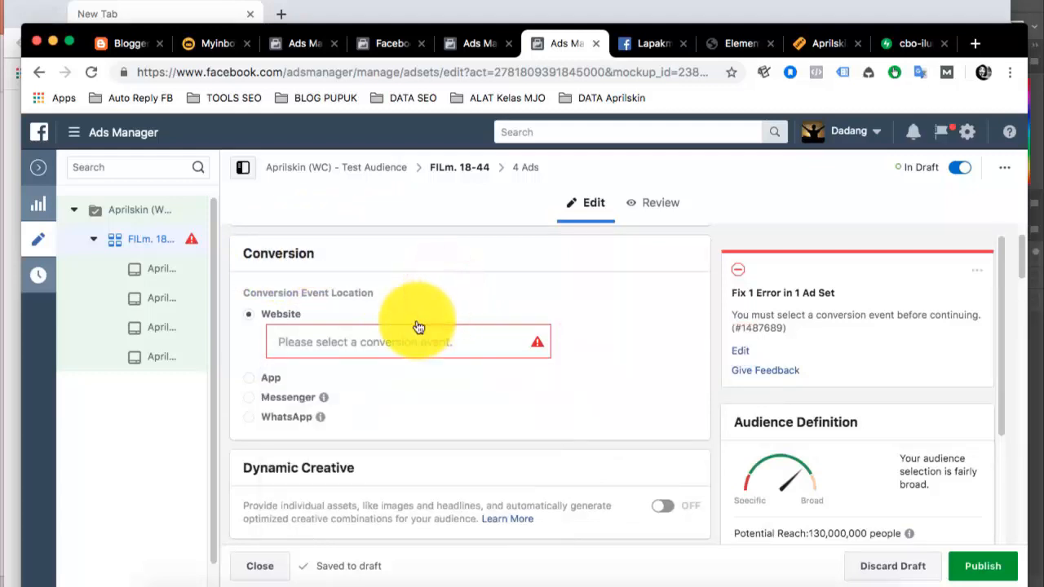
left_click(304, 343)
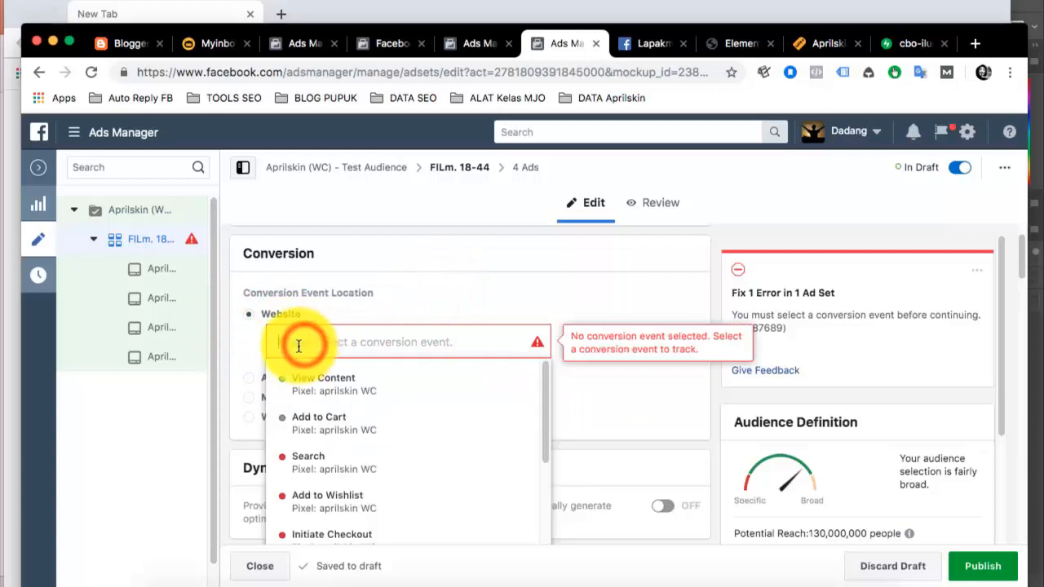
left_click(351, 396)
scroll(702, 295, "up", 1)
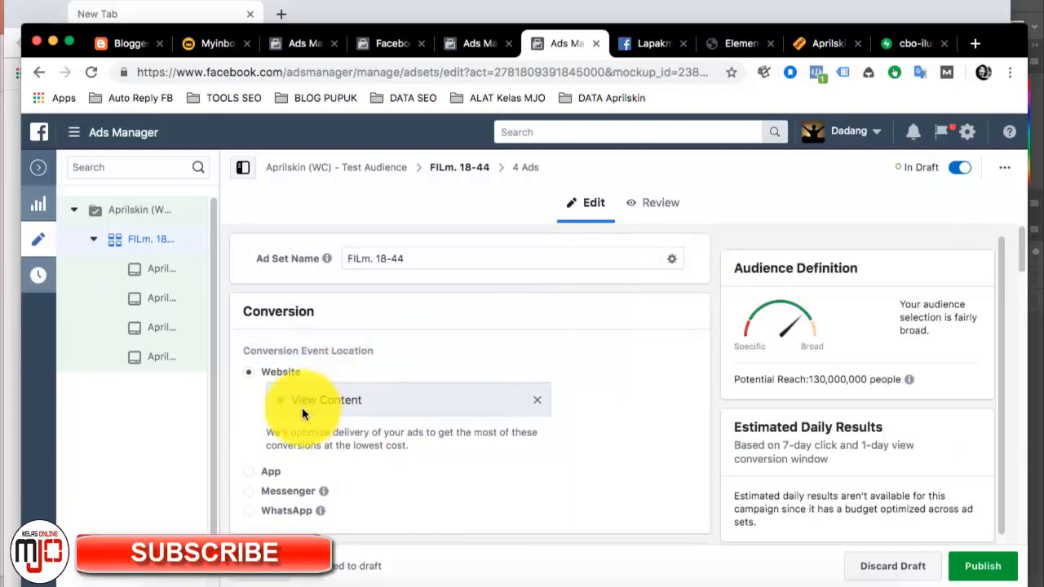
Examine the ad set's Dynamic Creative, Offer and Budget & Schedule settings, including spend limits, start date and end date
scroll(371, 418, "down", 3)
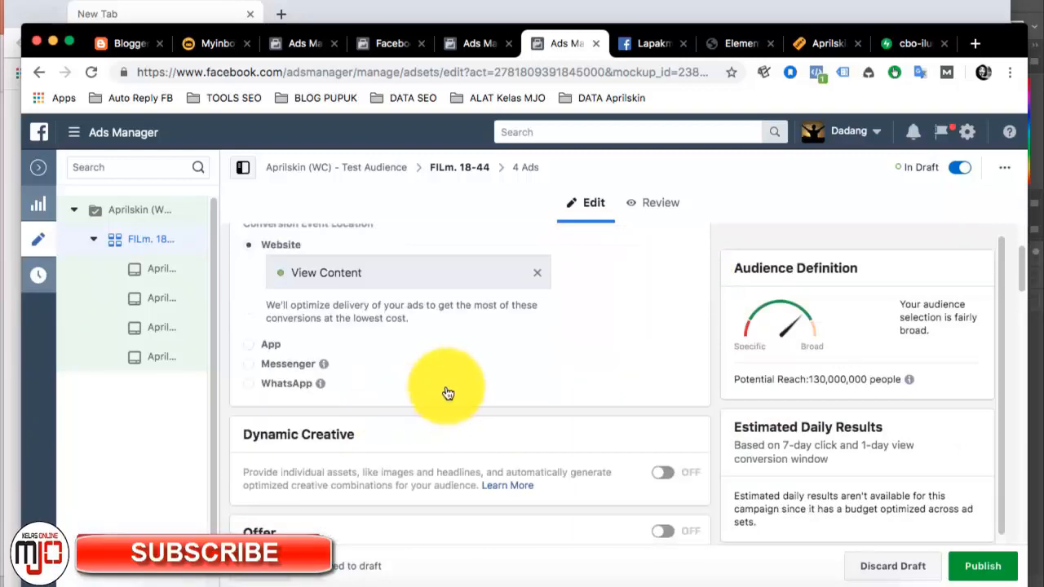
scroll(452, 382, "down", 1)
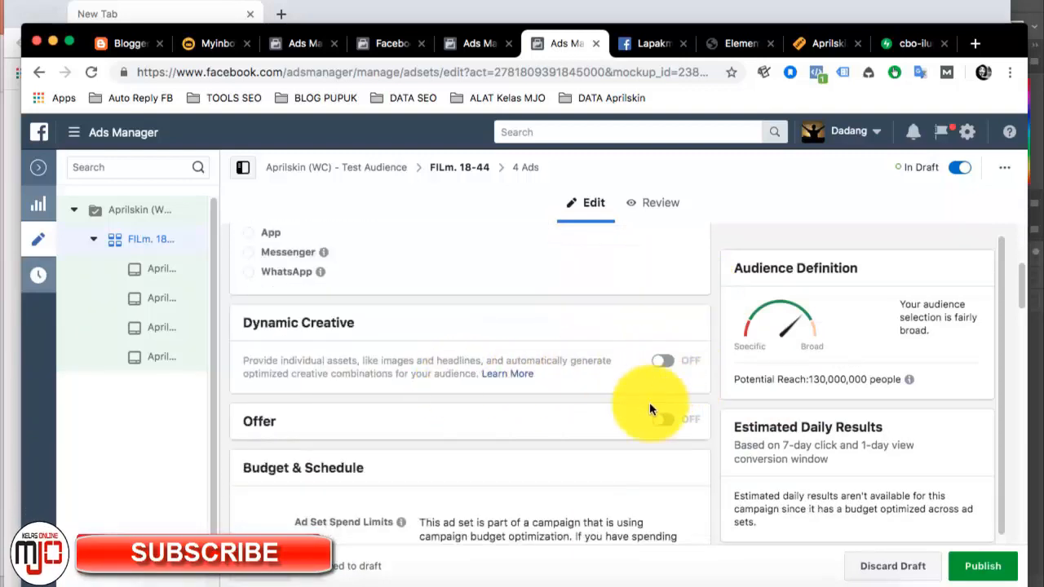
scroll(470, 450, "down", 1)
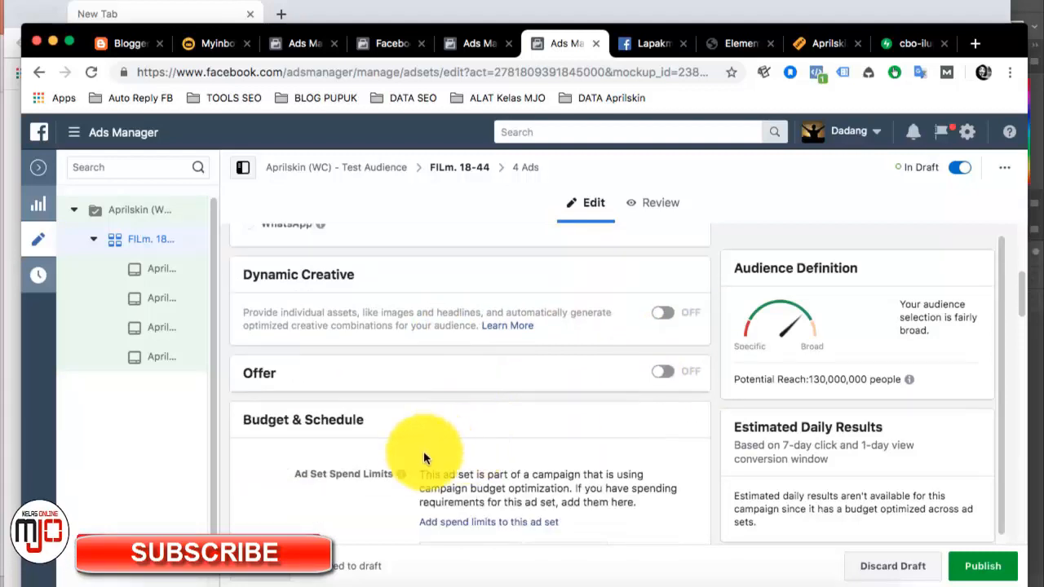
scroll(351, 438, "down", 1)
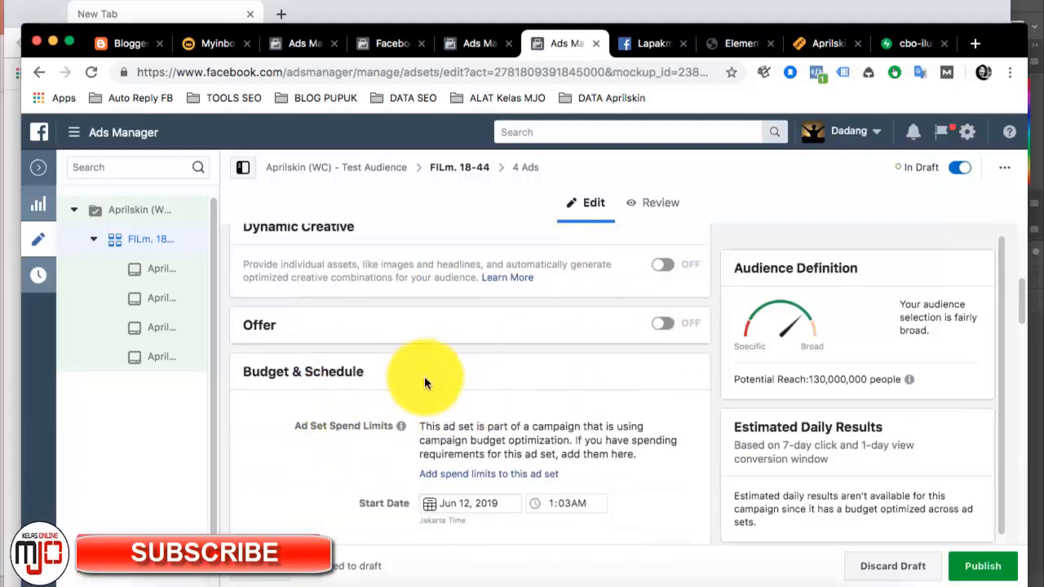
scroll(403, 373, "down", 1)
scroll(397, 359, "down", 1)
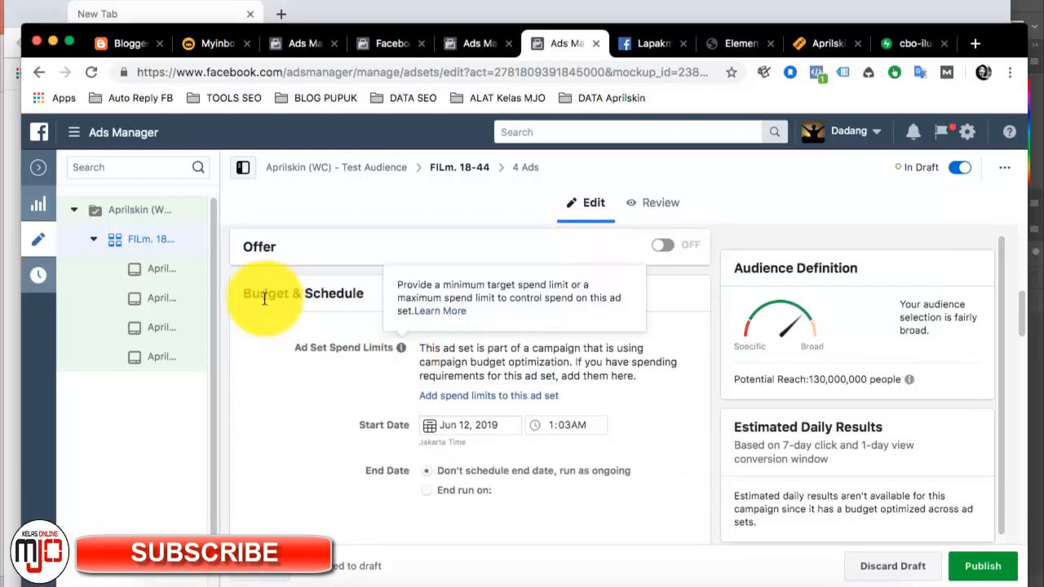
scroll(396, 367, "down", 1)
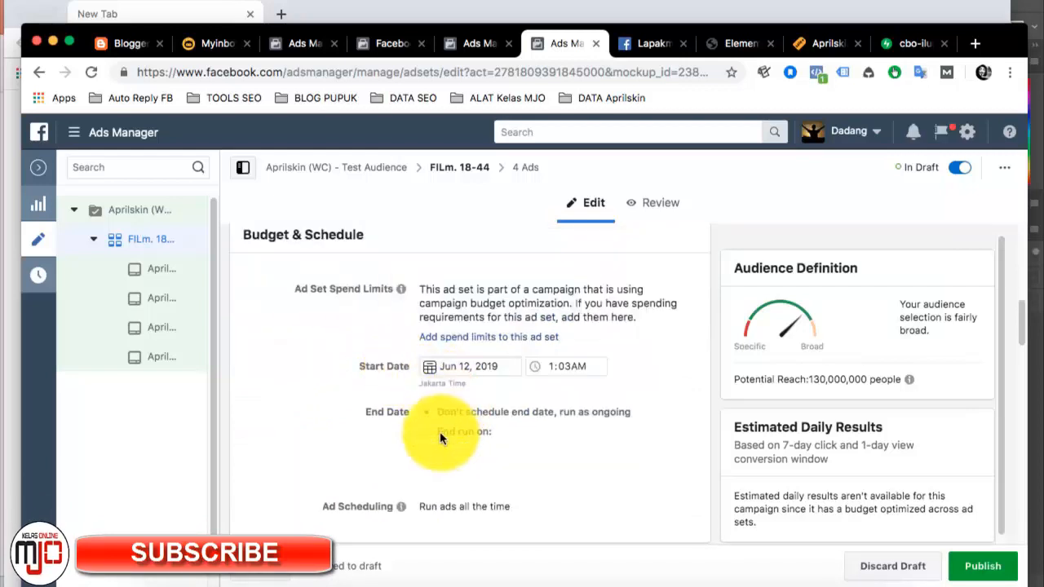
scroll(438, 431, "down", 1)
scroll(380, 397, "up", 1)
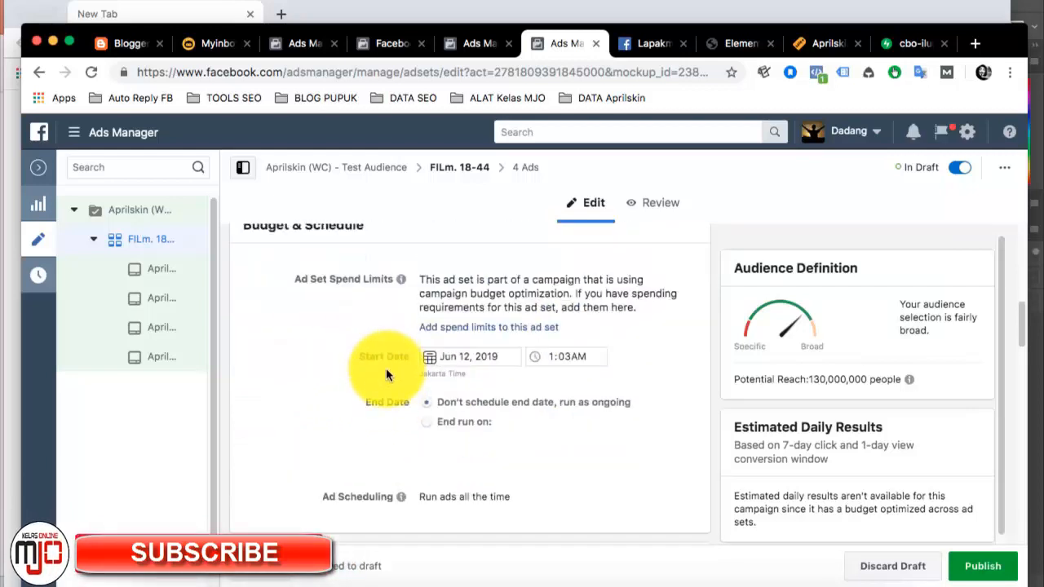
scroll(386, 368, "up", 1)
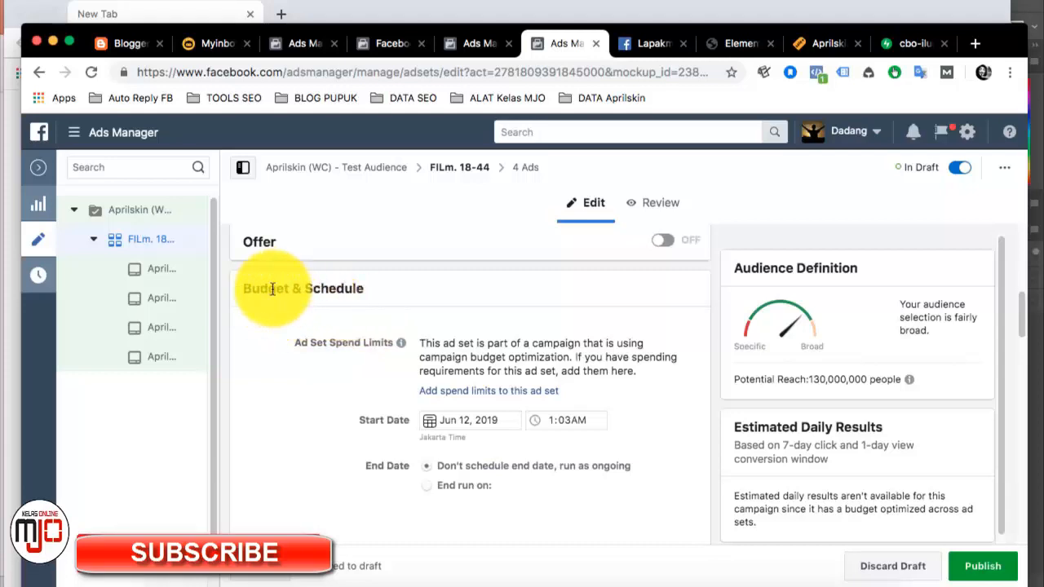
Check the daily budget and bid strategy of the Aprilskin (WC) - Test Audience campaign and return to the FILm. 18-44 ad set
left_click(137, 211)
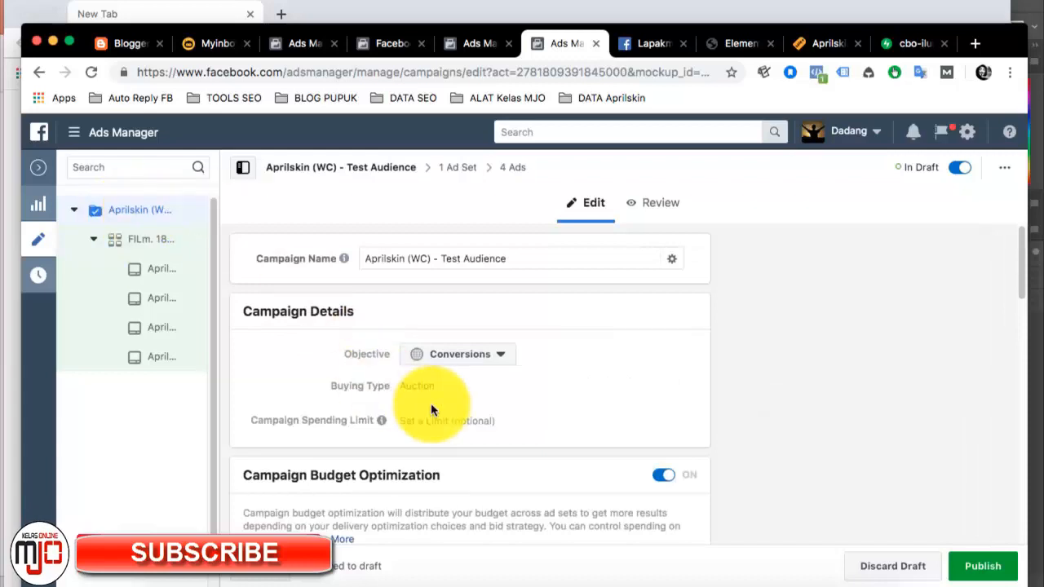
scroll(433, 407, "down", 5)
scroll(455, 395, "up", 5)
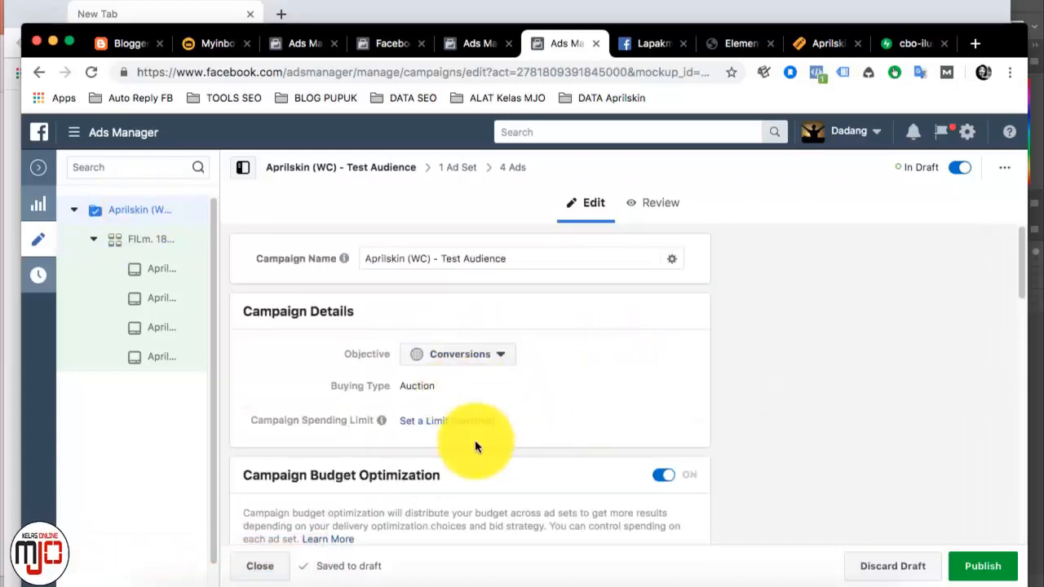
scroll(570, 457, "down", 4)
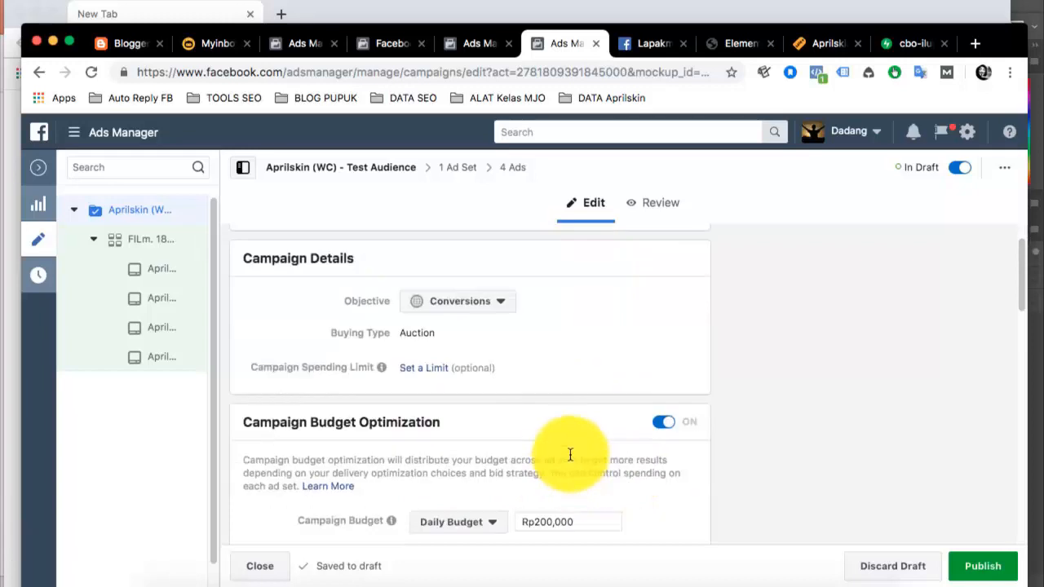
left_click(531, 294)
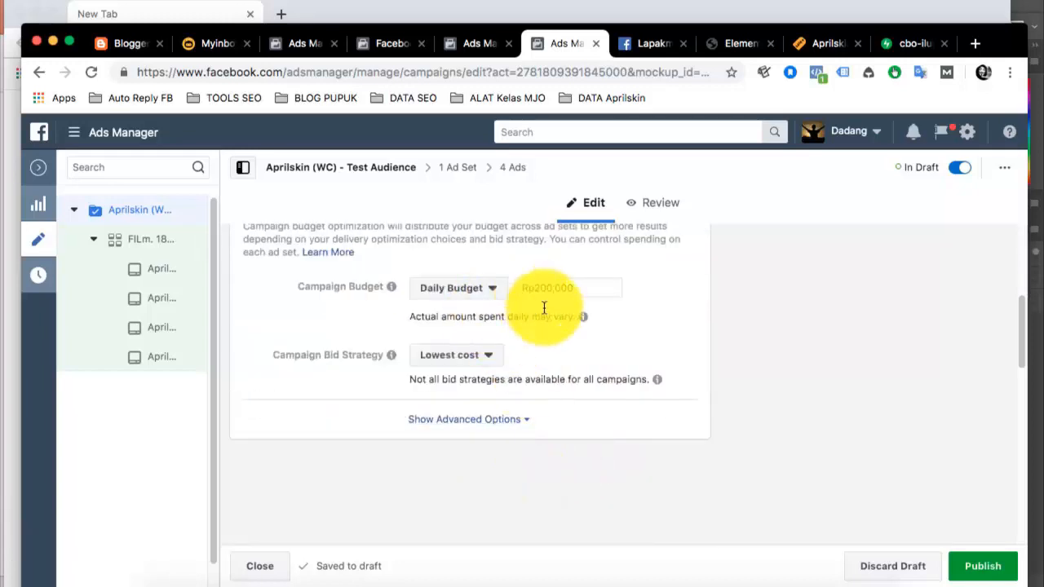
type("2000000")
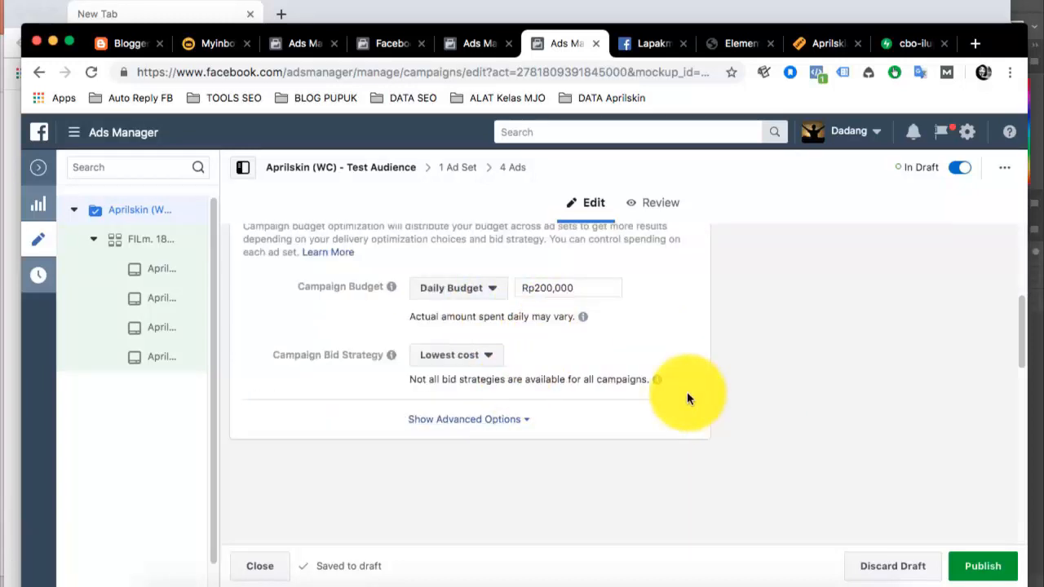
left_click(121, 240)
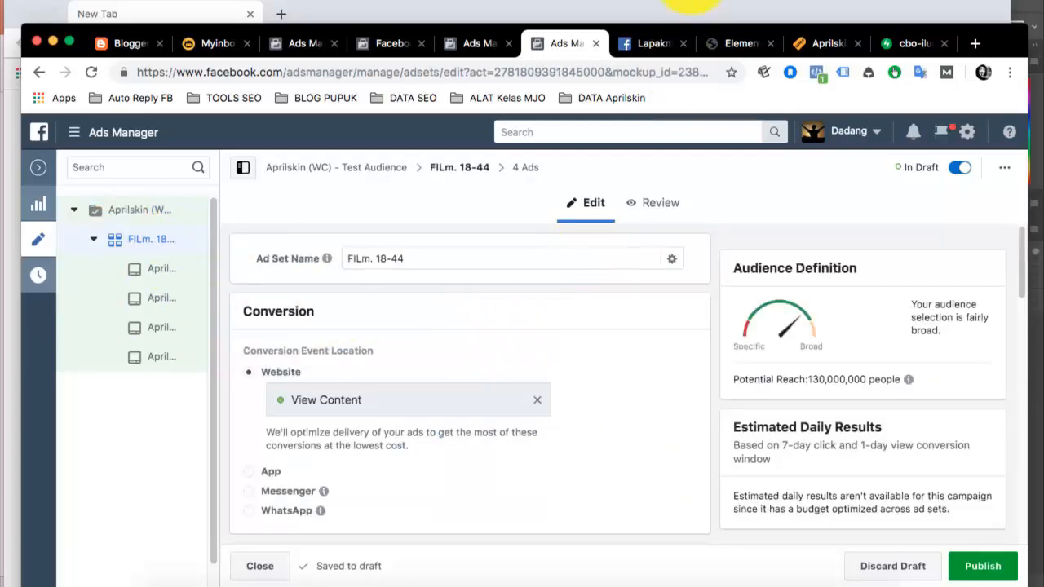
left_click(673, 0)
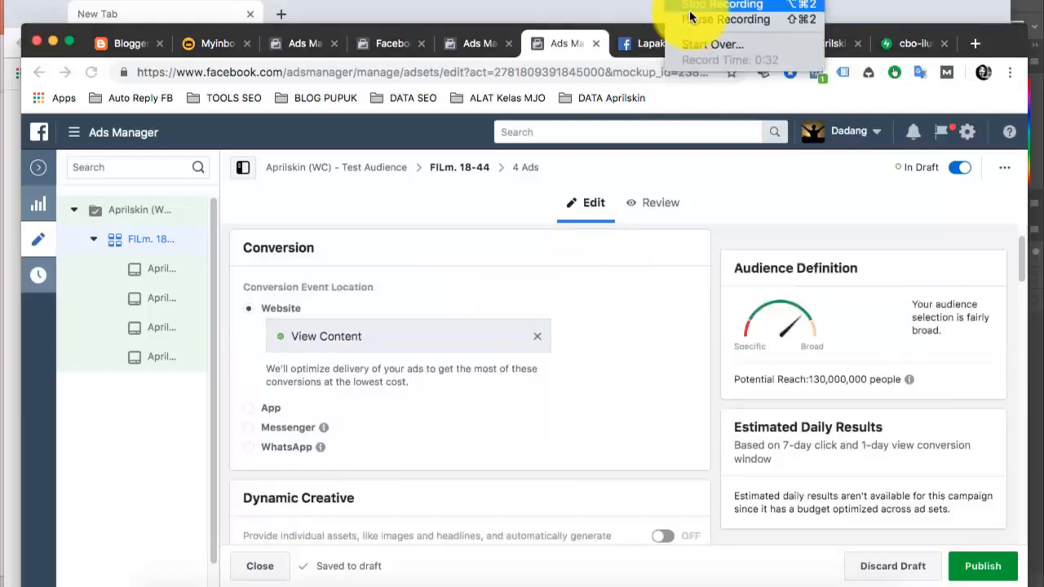
left_click(691, 17)
left_click(572, 278)
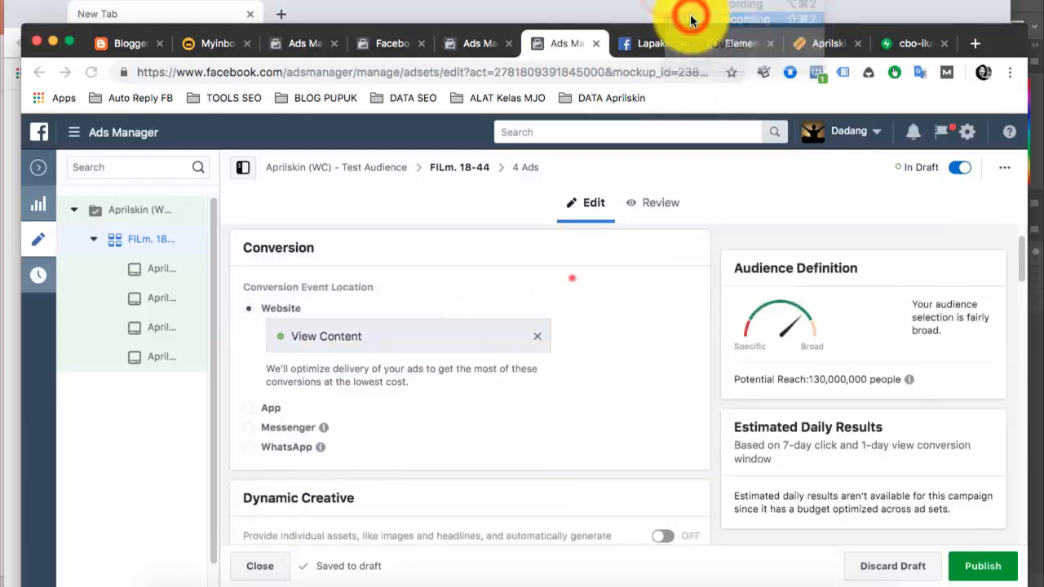
Check the SA. Film details on the Audiences page and apply that saved audience to the FILm. 18-44 ad set
scroll(543, 355, "down", 5)
scroll(543, 355, "down", 2)
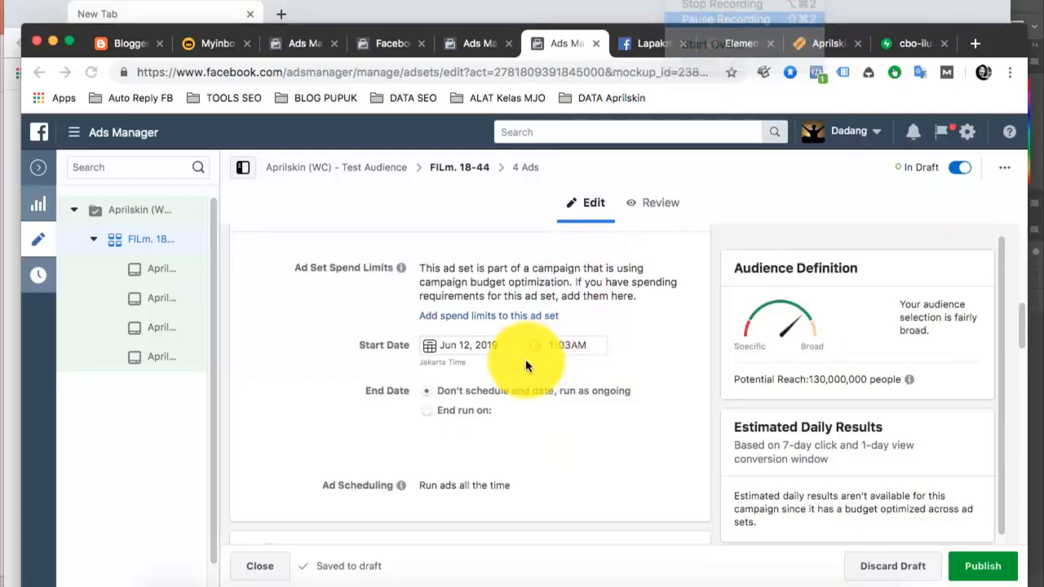
scroll(519, 370, "down", 5)
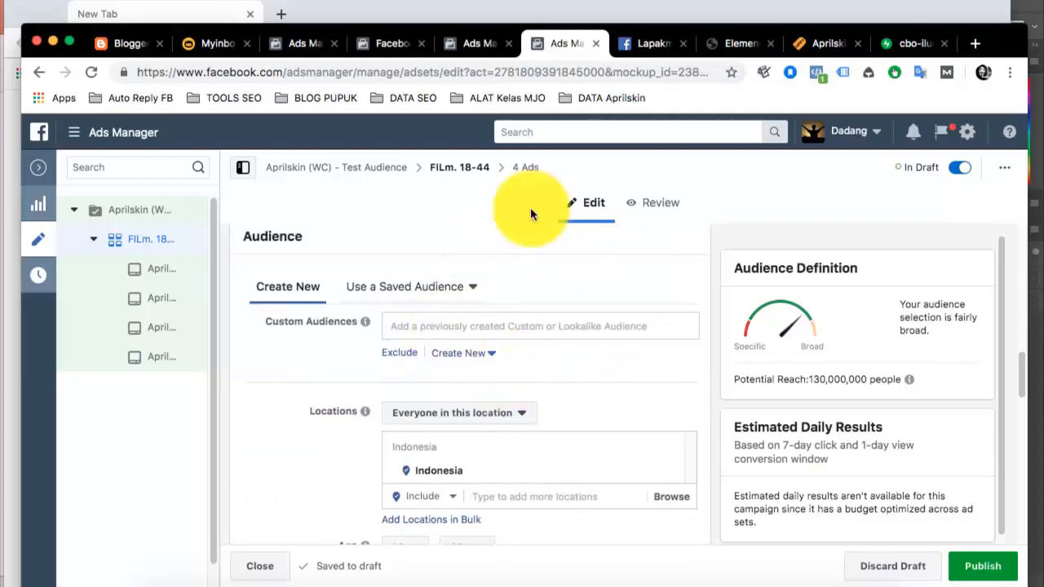
left_click(464, 46)
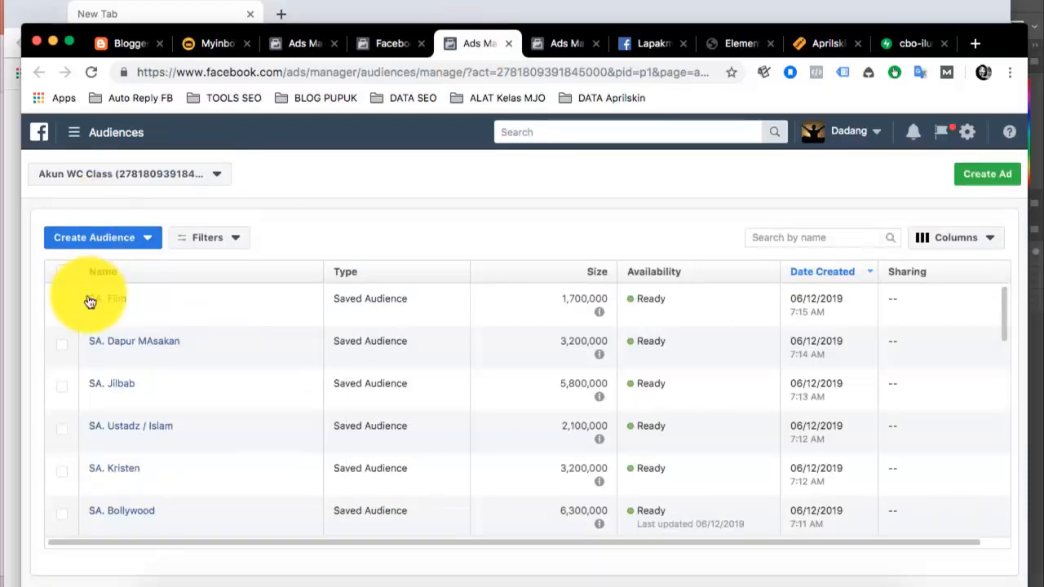
mouse_move(91, 301)
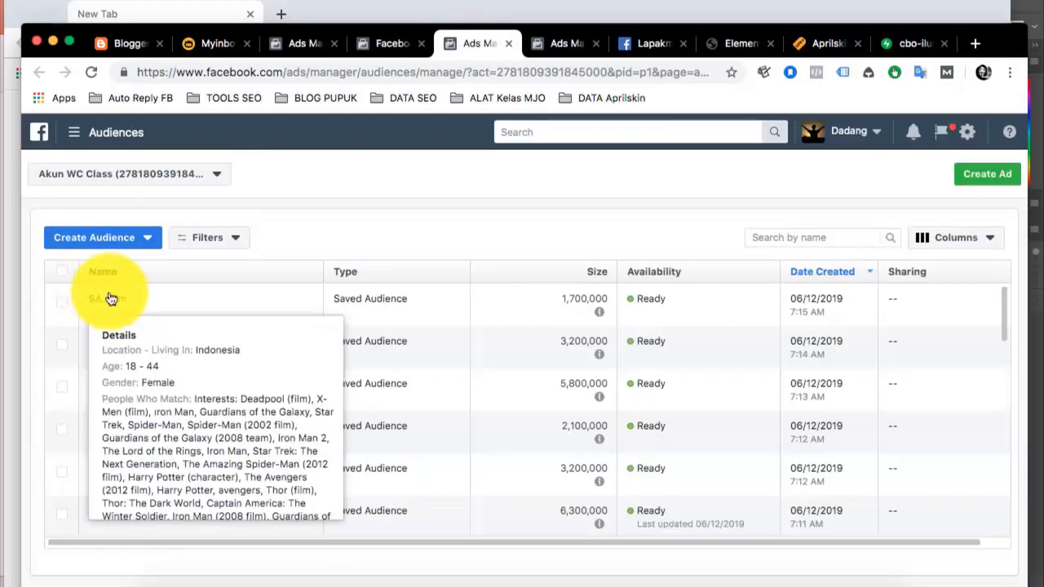
left_click(564, 44)
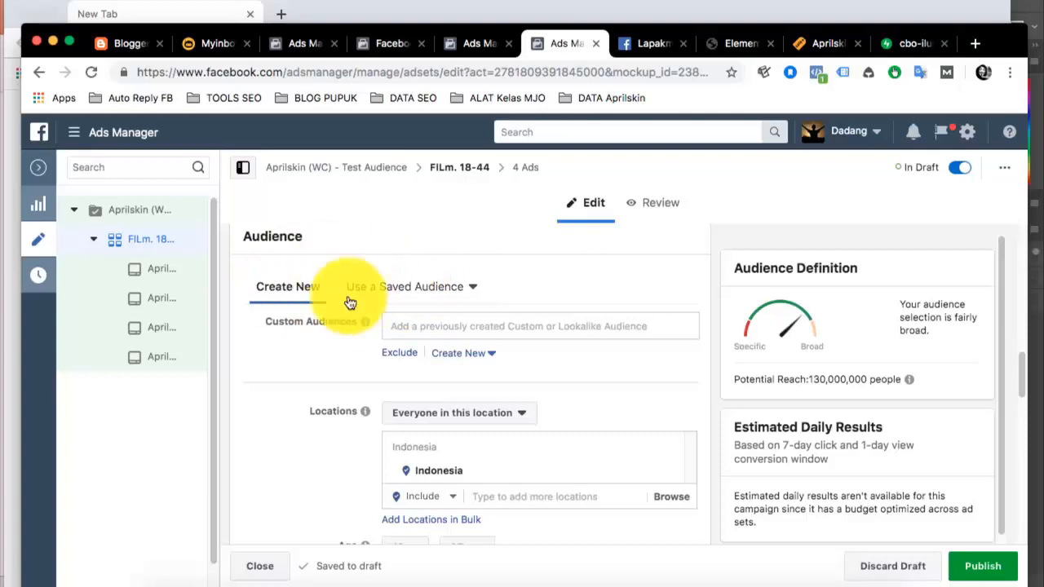
left_click(403, 292)
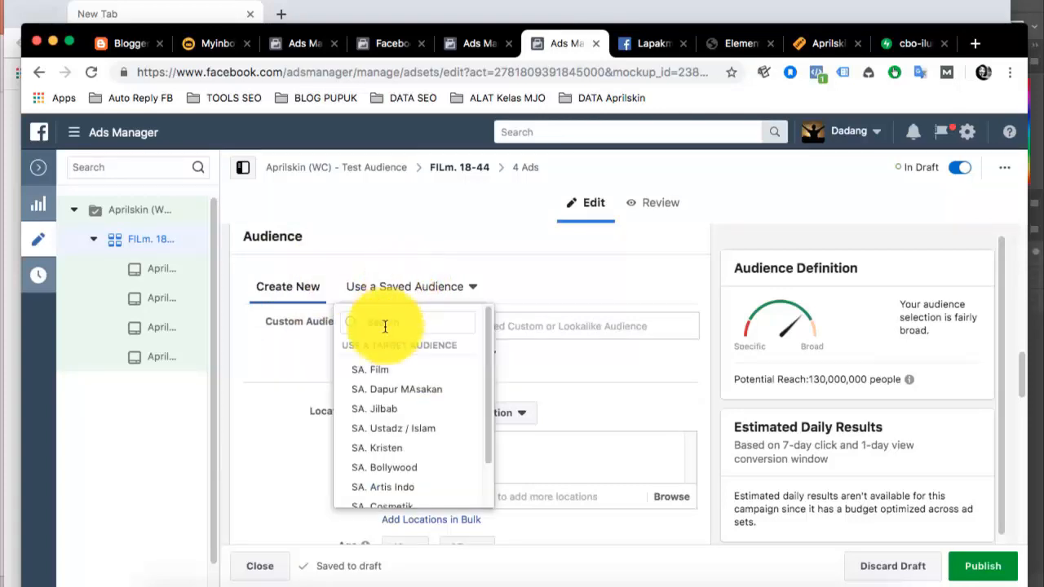
left_click(365, 371)
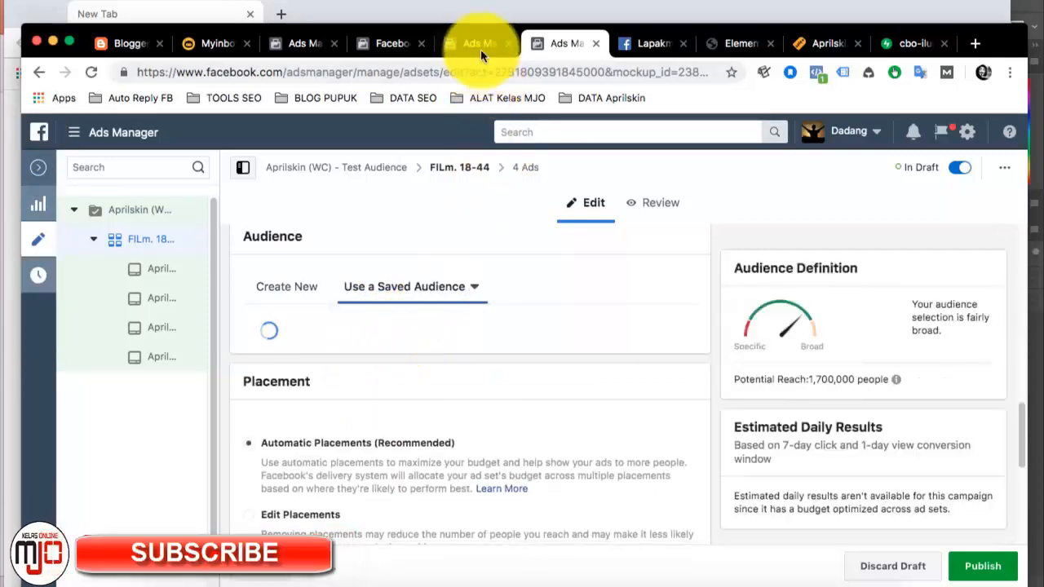
Check the SA. Film details on the Audiences page and look through the ad set's list of saved audiences
left_click(480, 47)
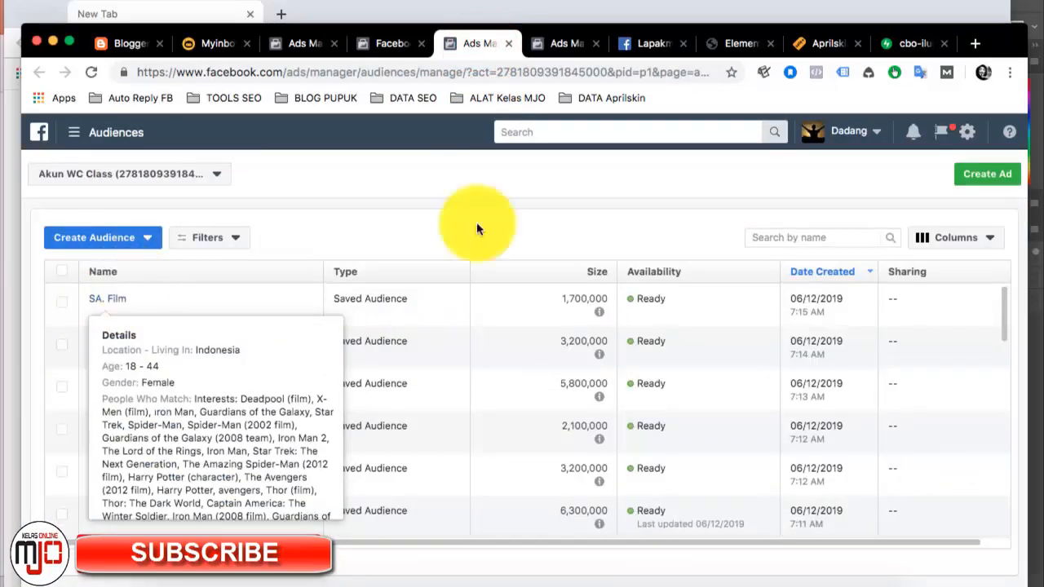
left_click(563, 48)
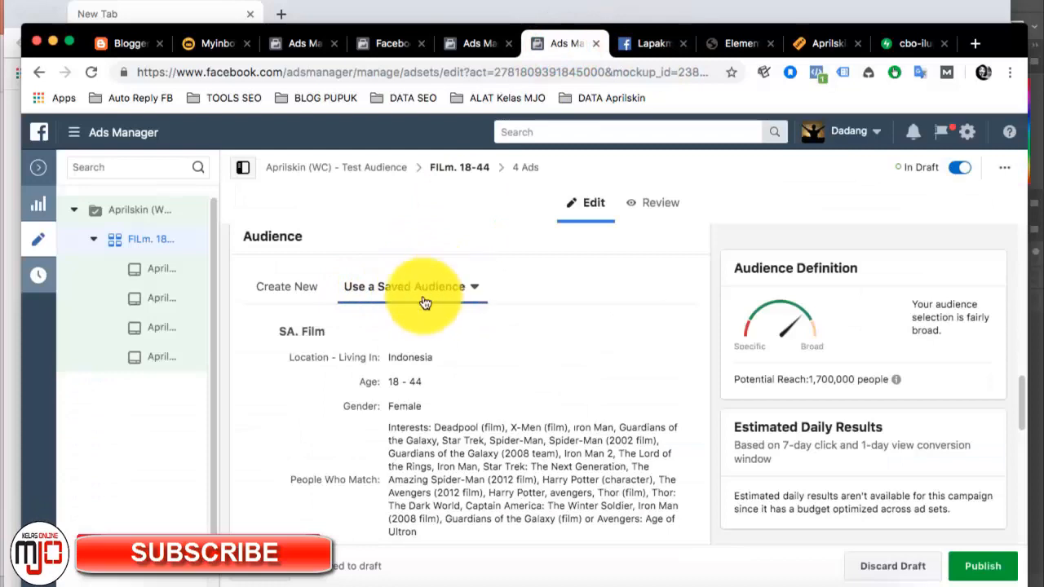
left_click(562, 284)
left_click(459, 286)
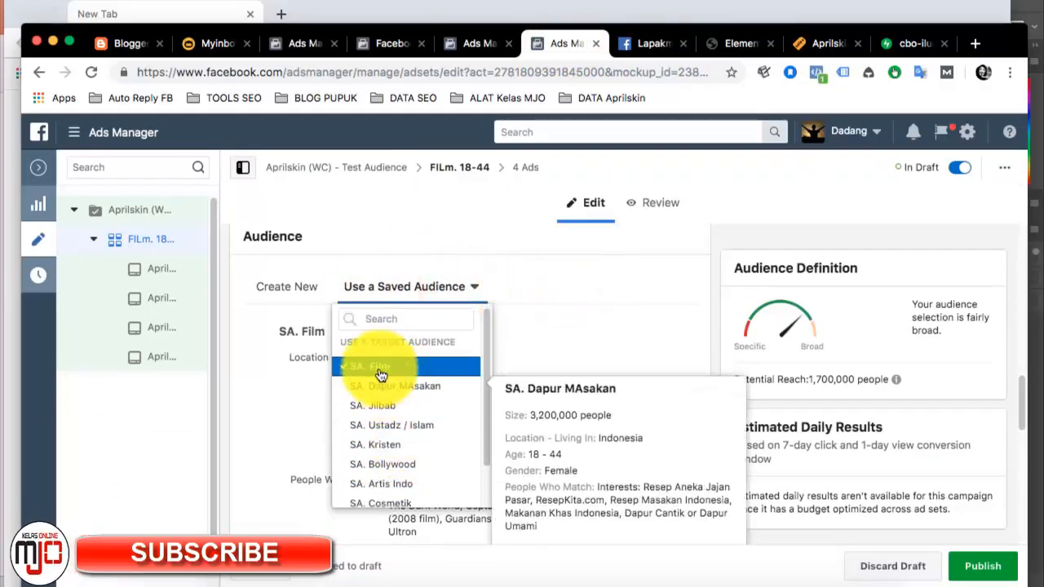
left_click(538, 322)
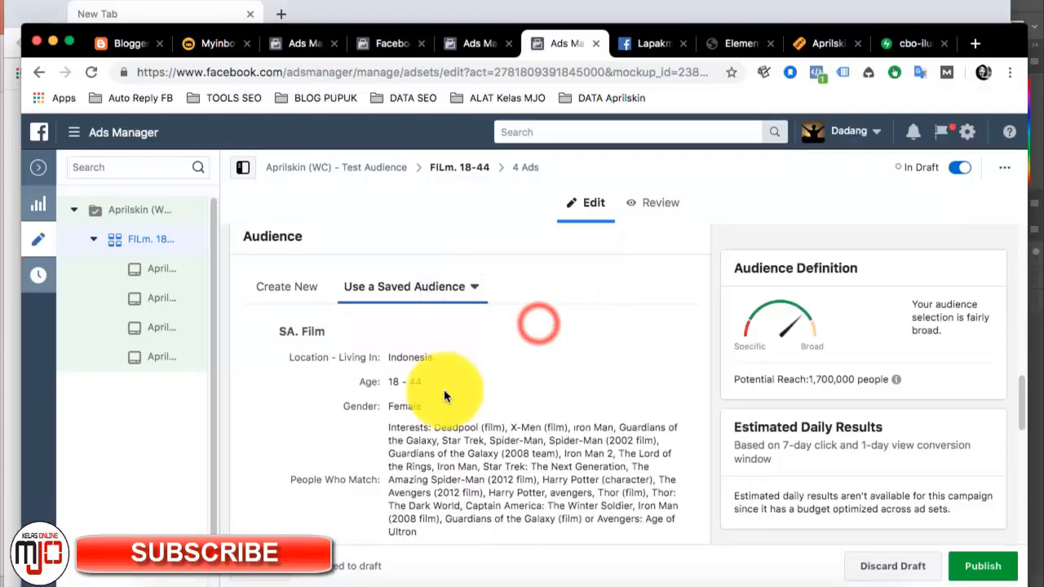
Switch the FILm. 18-44 ad set from automatic placements to Edit Placements
scroll(445, 391, "down", 5)
scroll(447, 394, "up", 1)
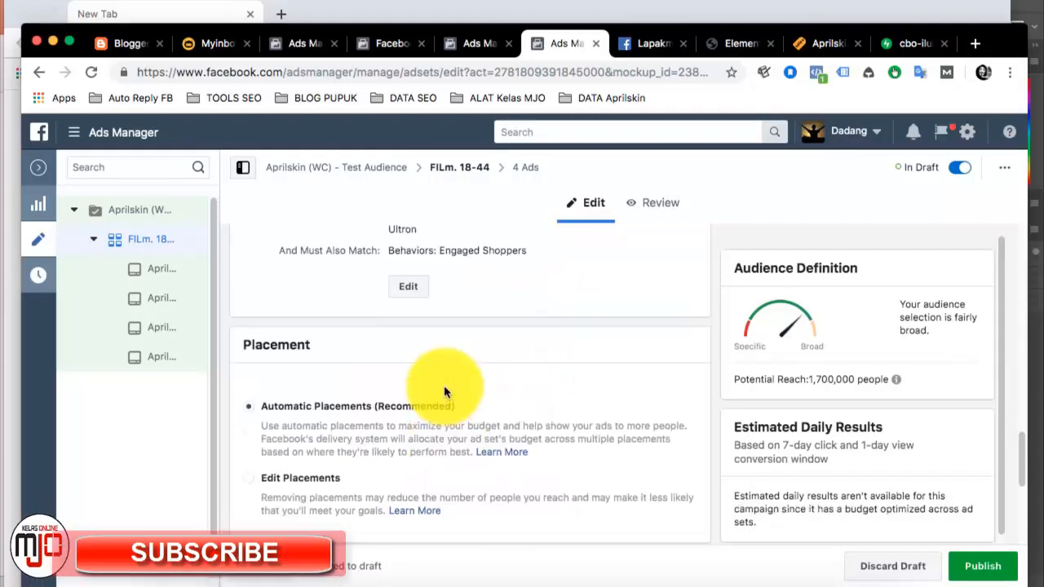
left_click(249, 478)
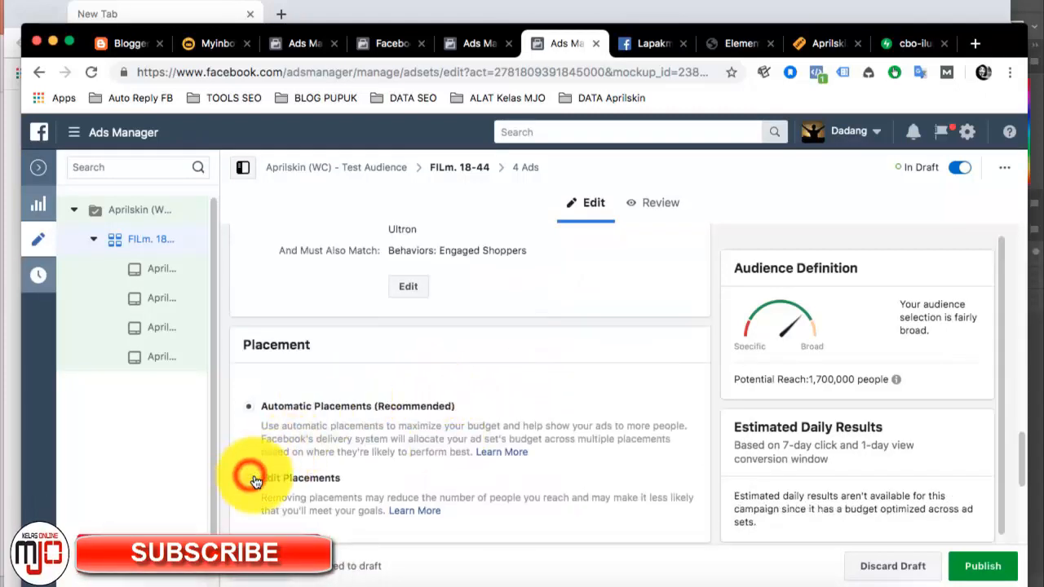
Review the ad set's Budget & Schedule section and the age range of the SA. Film audience
scroll(437, 414, "up", 10)
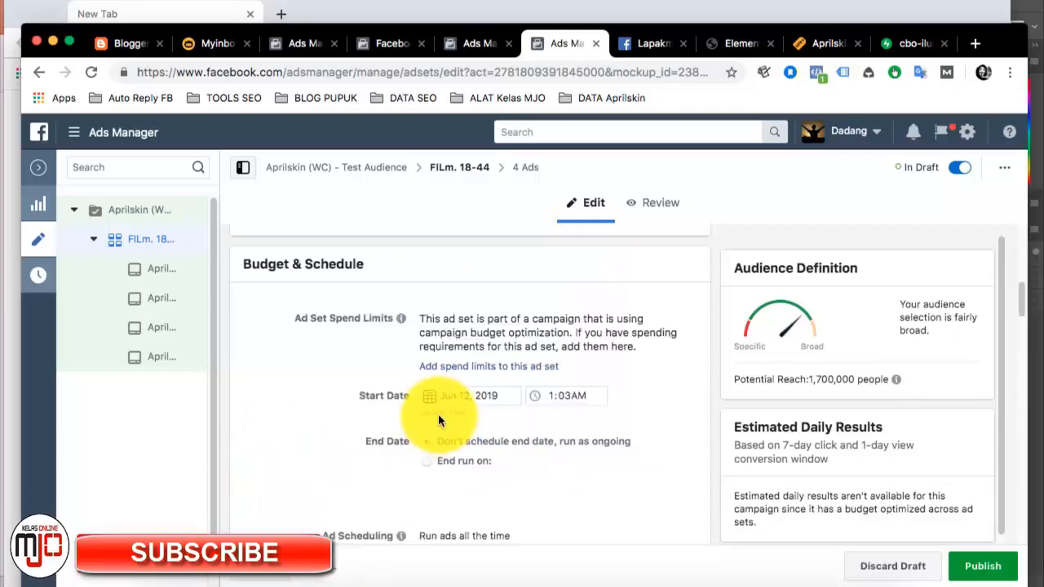
scroll(439, 412, "down", 5)
scroll(379, 412, "down", 1)
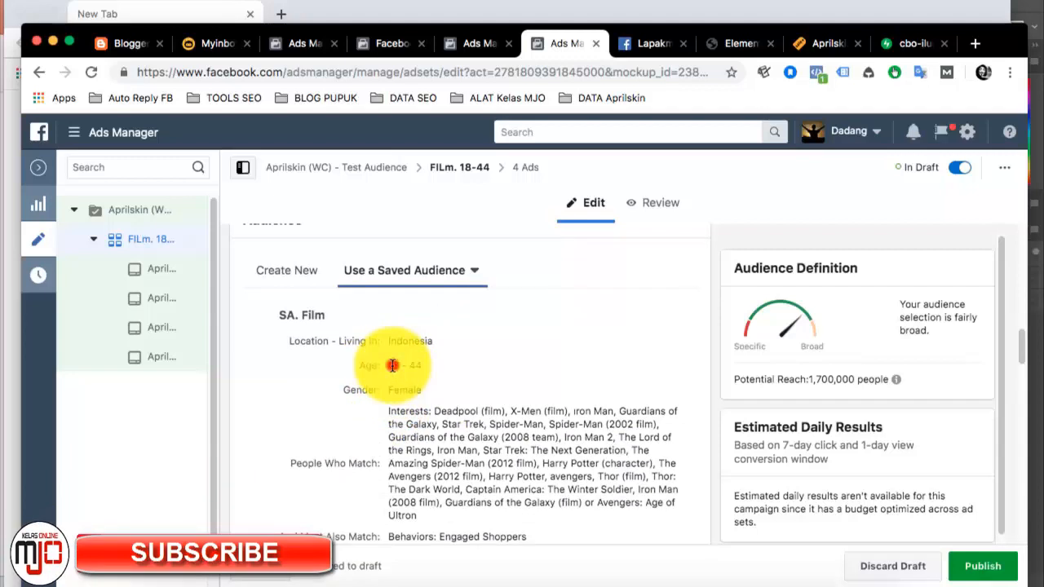
left_click_drag(392, 366, 432, 368)
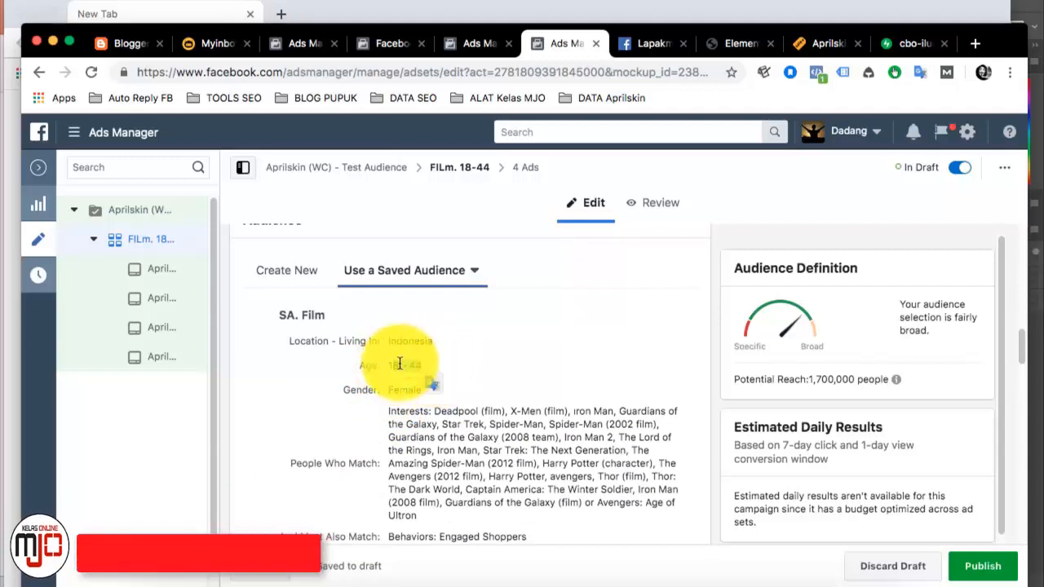
left_click(457, 367)
Limit the placement device types to Mobile by deselecting Desktop
scroll(446, 431, "down", 5)
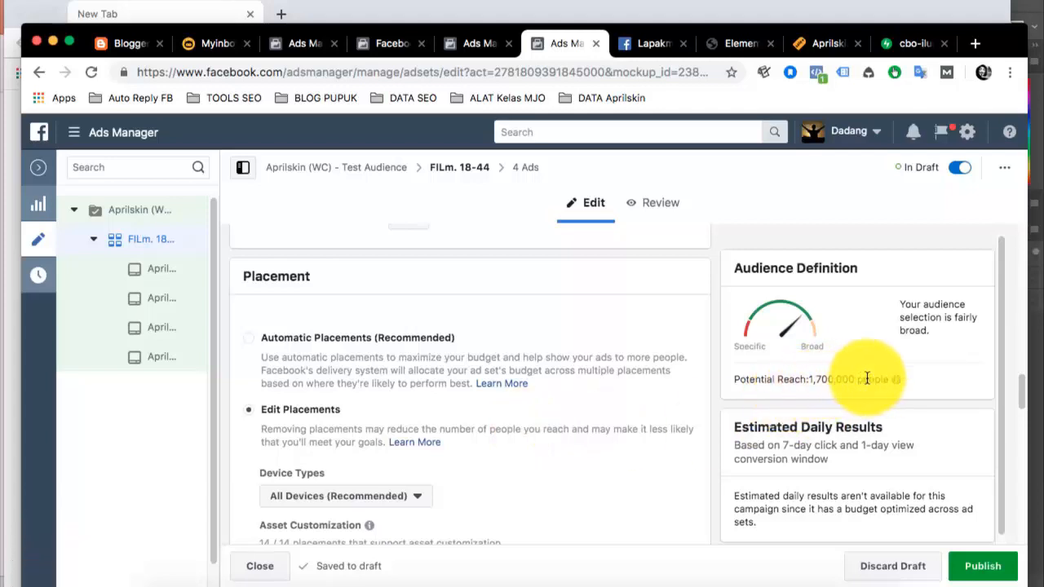
scroll(421, 398, "down", 3)
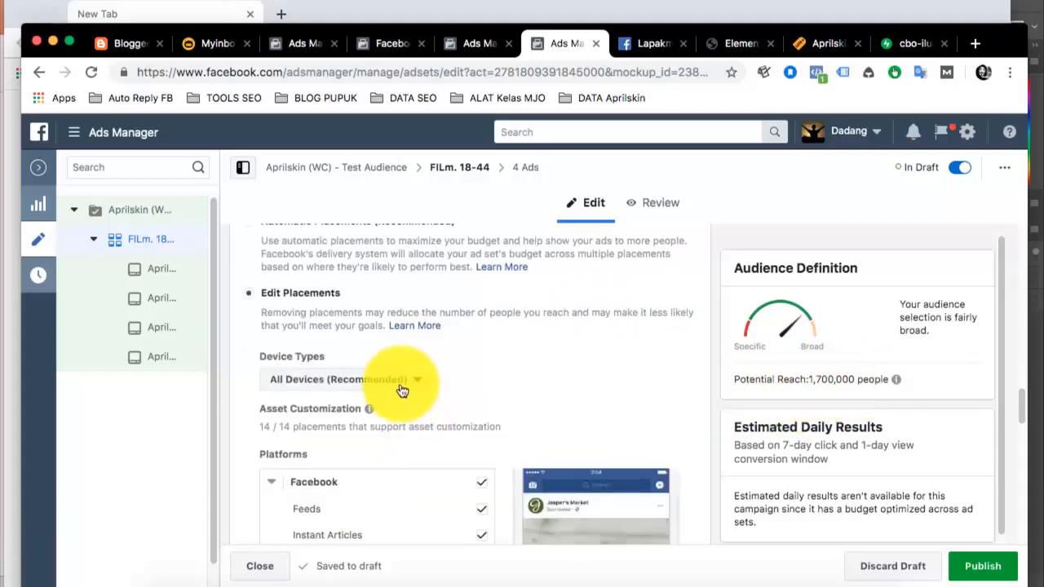
left_click(329, 380)
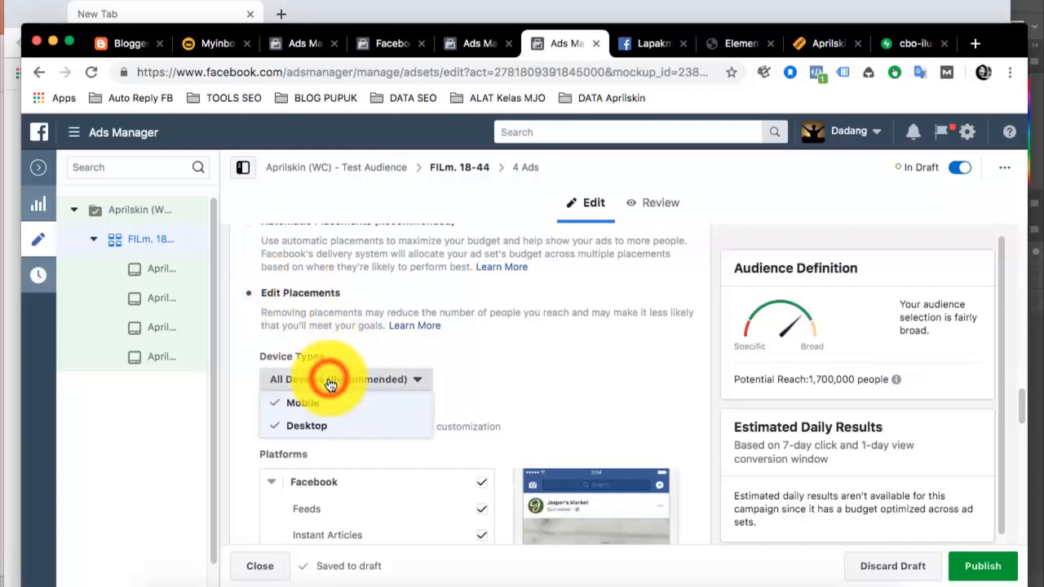
left_click(277, 430)
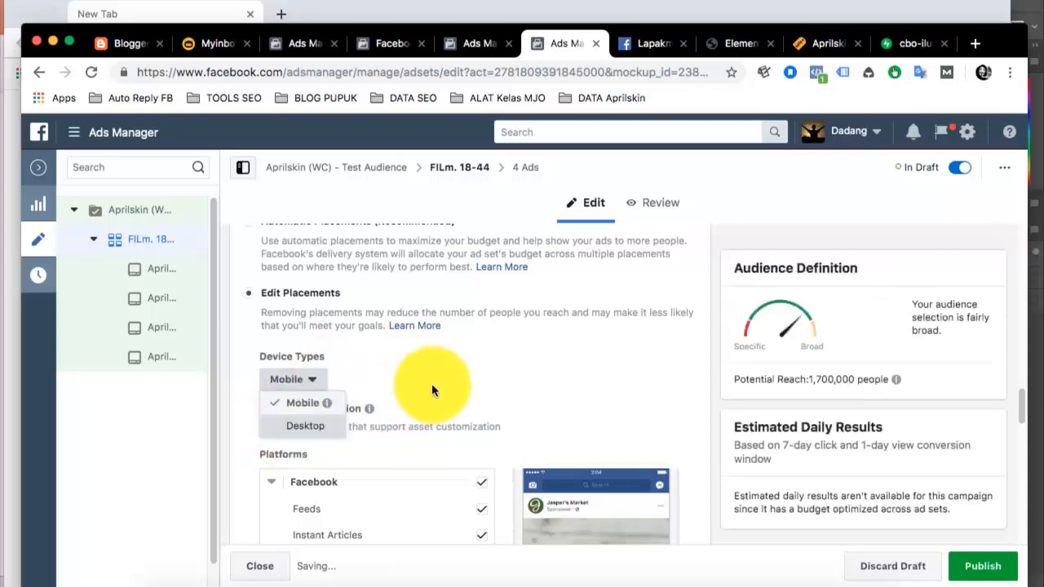
left_click(454, 380)
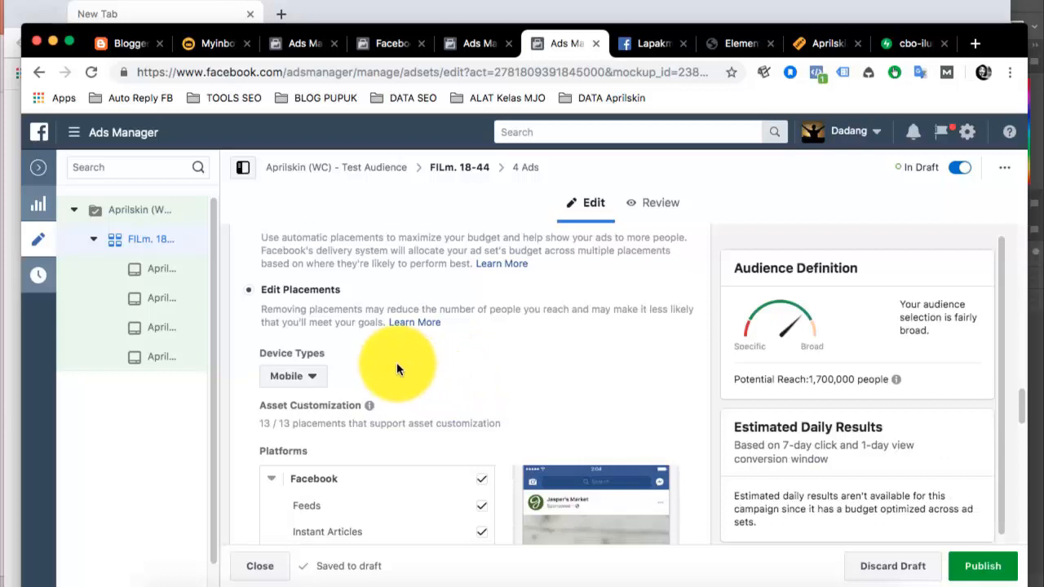
Clear all Facebook platform placements and select only Feeds
scroll(402, 361, "down", 2)
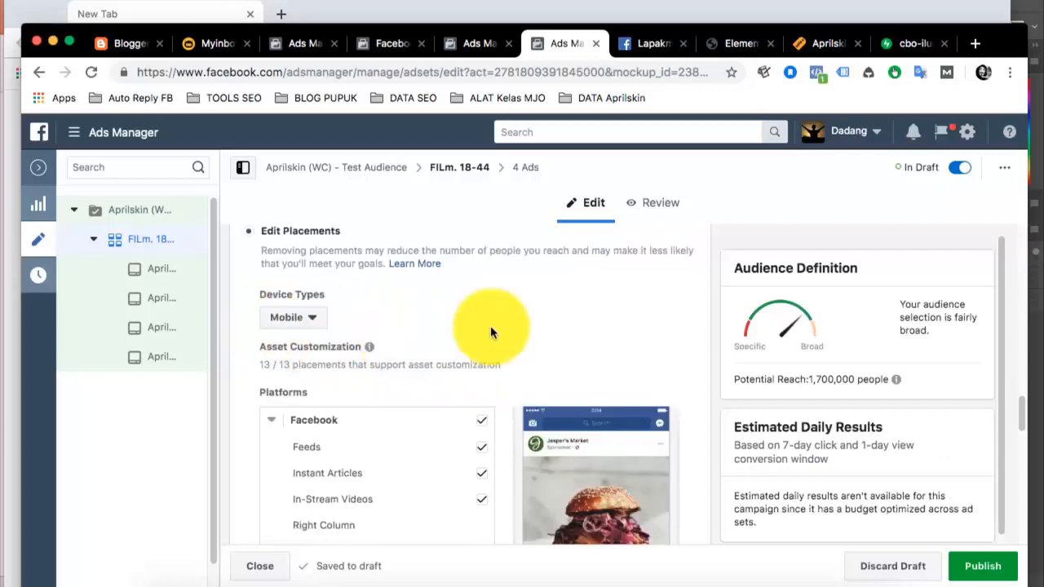
scroll(498, 323, "down", 2)
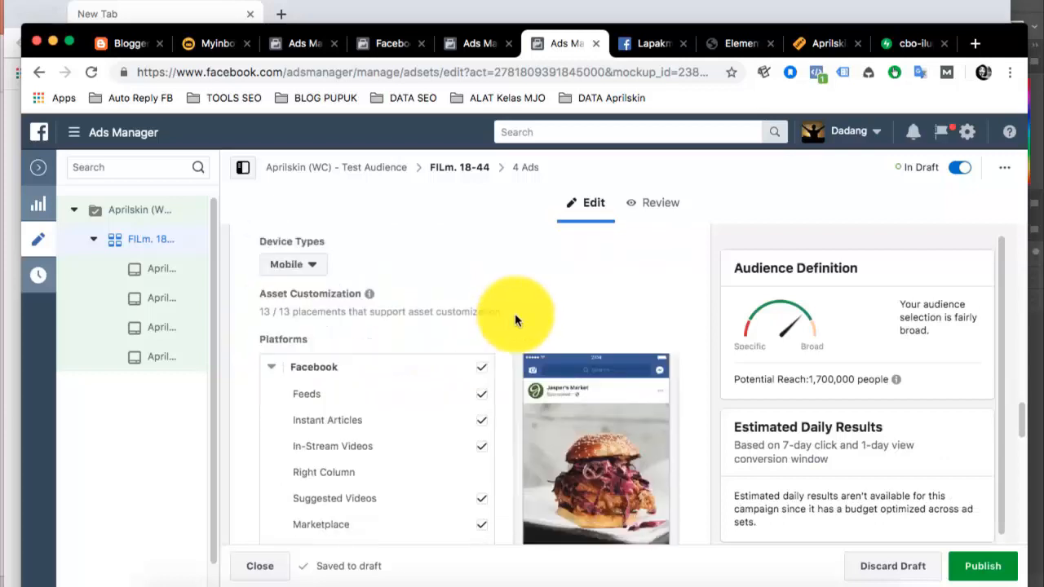
left_click(483, 368)
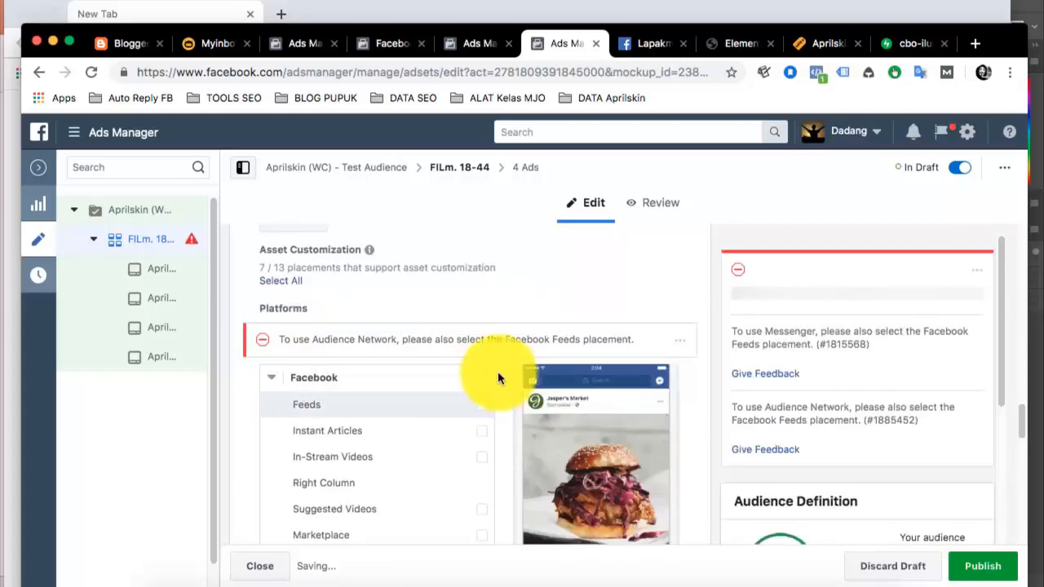
left_click(483, 380)
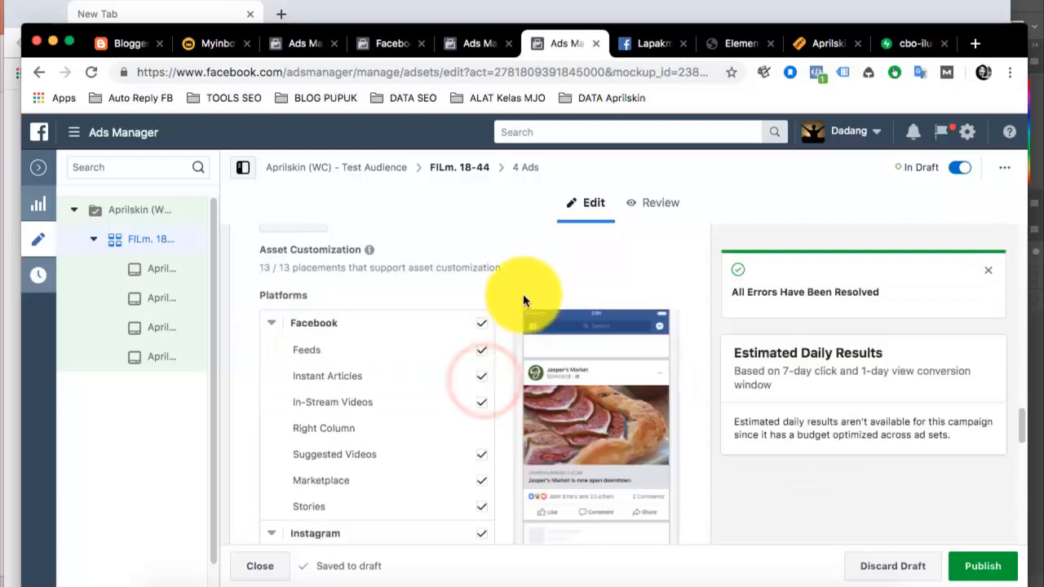
left_click(483, 328)
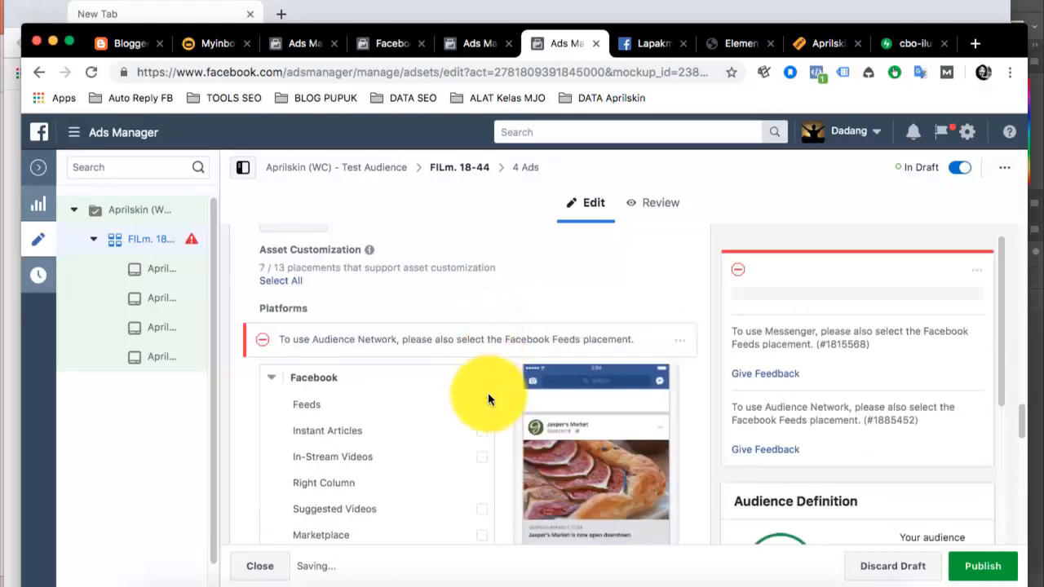
left_click(482, 412)
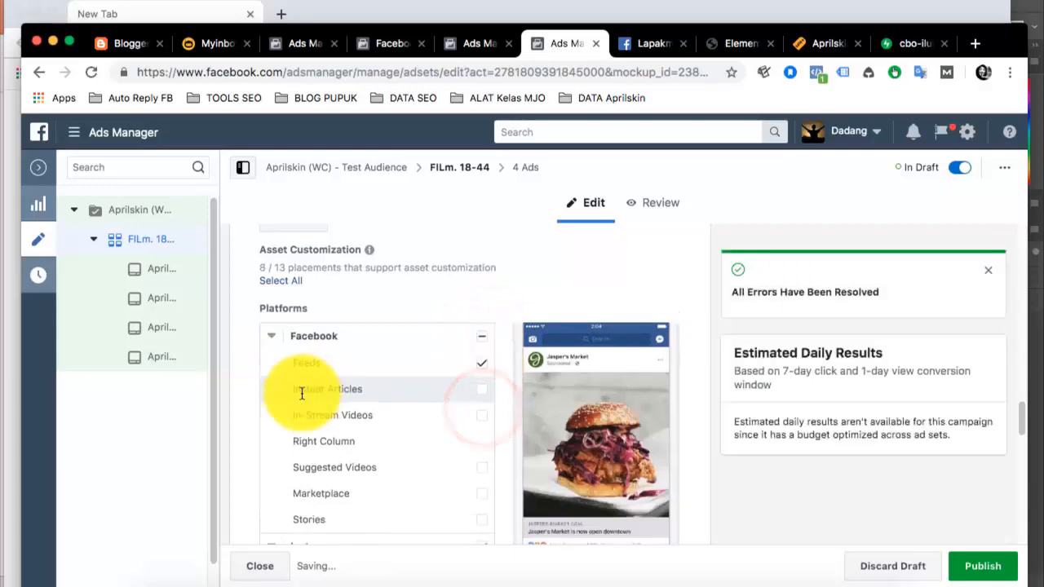
scroll(393, 405, "down", 2)
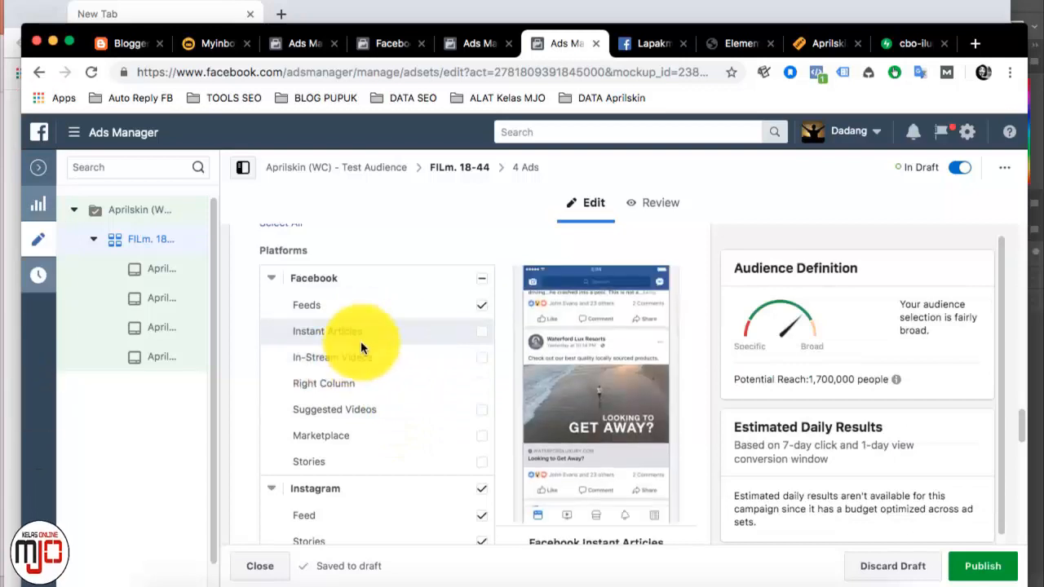
left_click(485, 359)
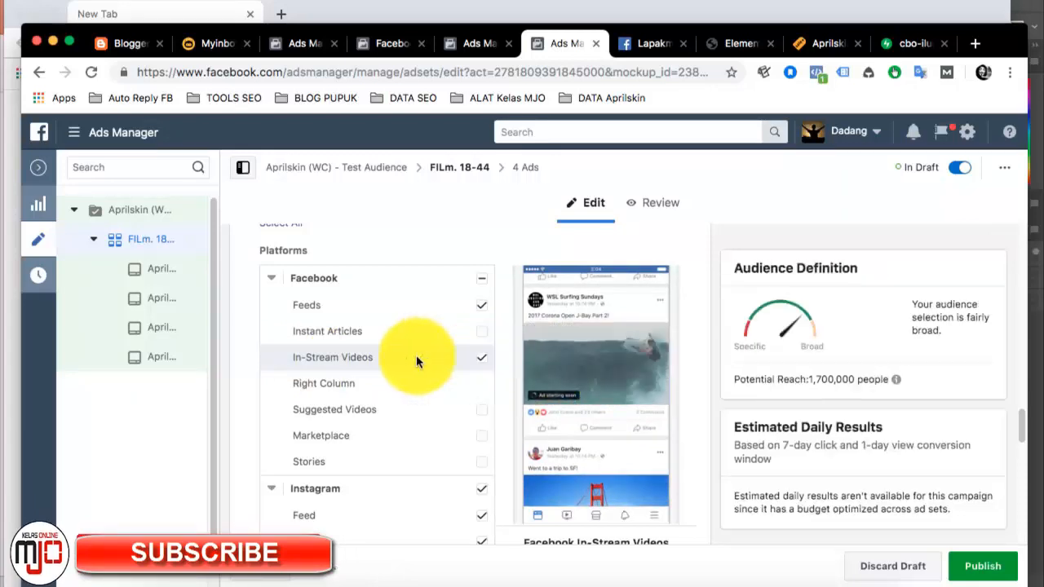
left_click(485, 359)
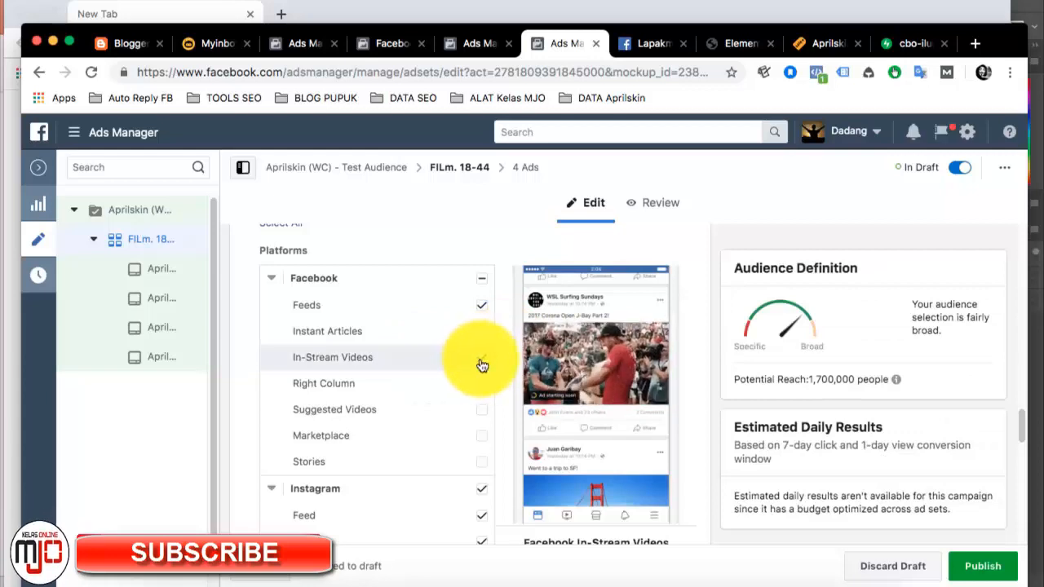
left_click(481, 359)
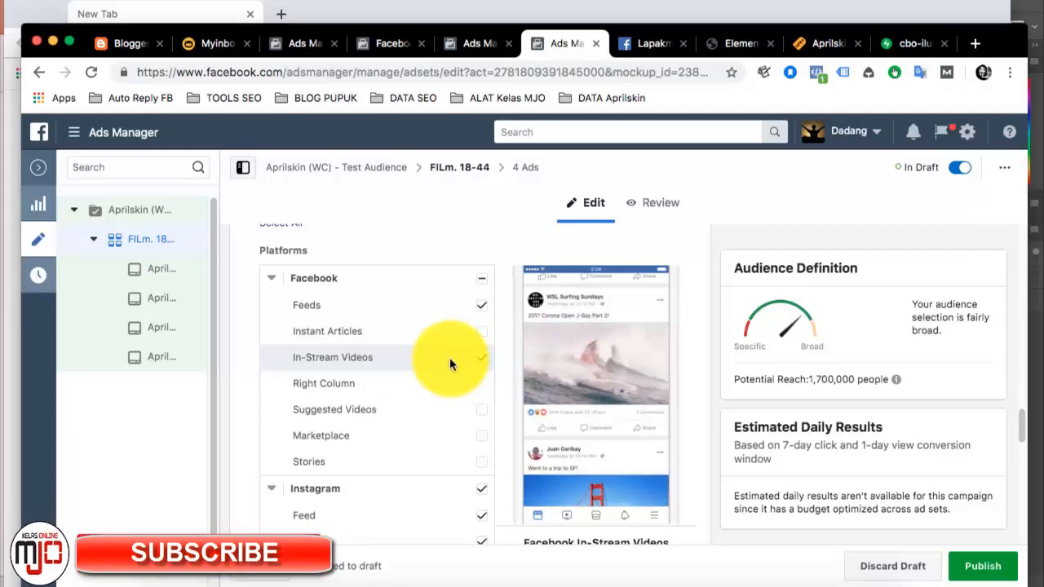
left_click(481, 358)
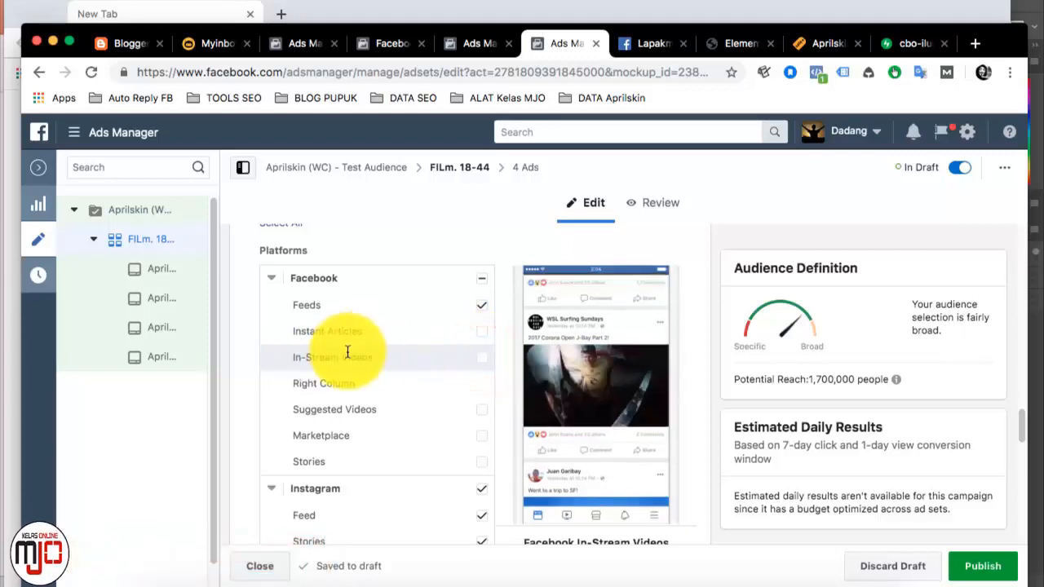
left_click(485, 352)
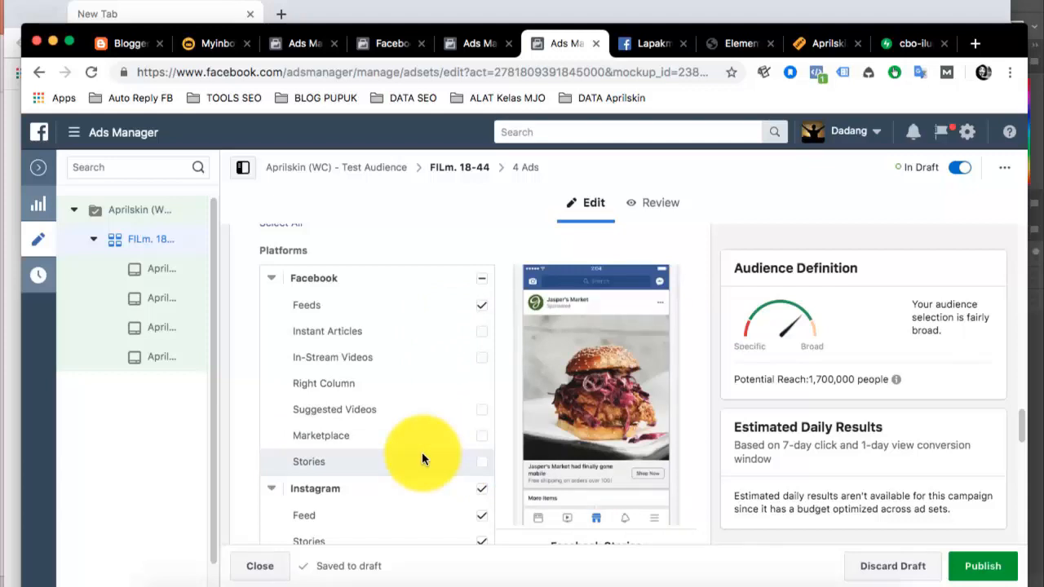
Deselect all Instagram, Audience Network and Messenger placements for the FILm. 18-44 ad set
scroll(421, 454, "down", 1)
left_click(485, 445)
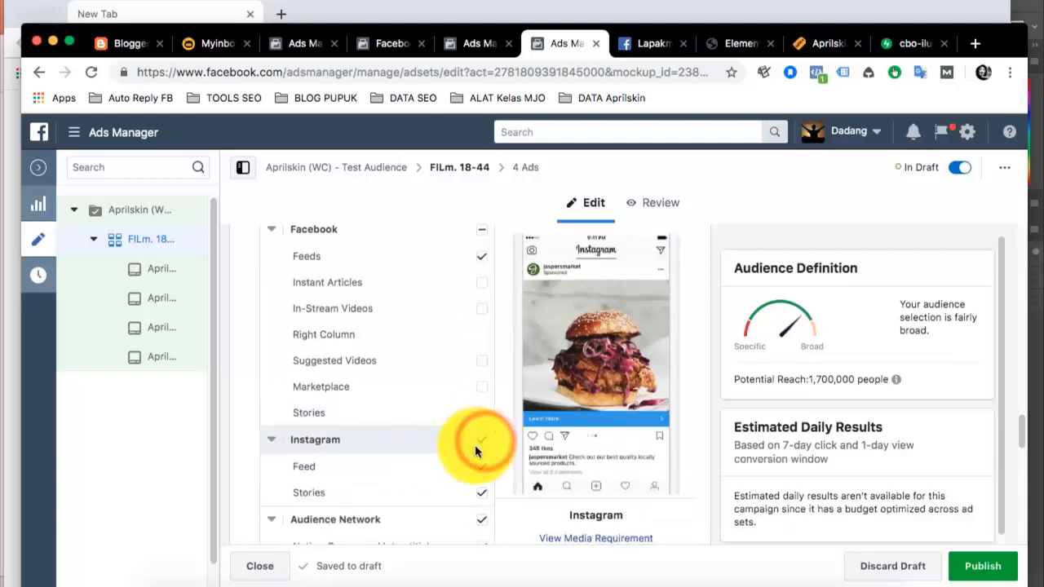
scroll(477, 451, "down", 1)
left_click(479, 455)
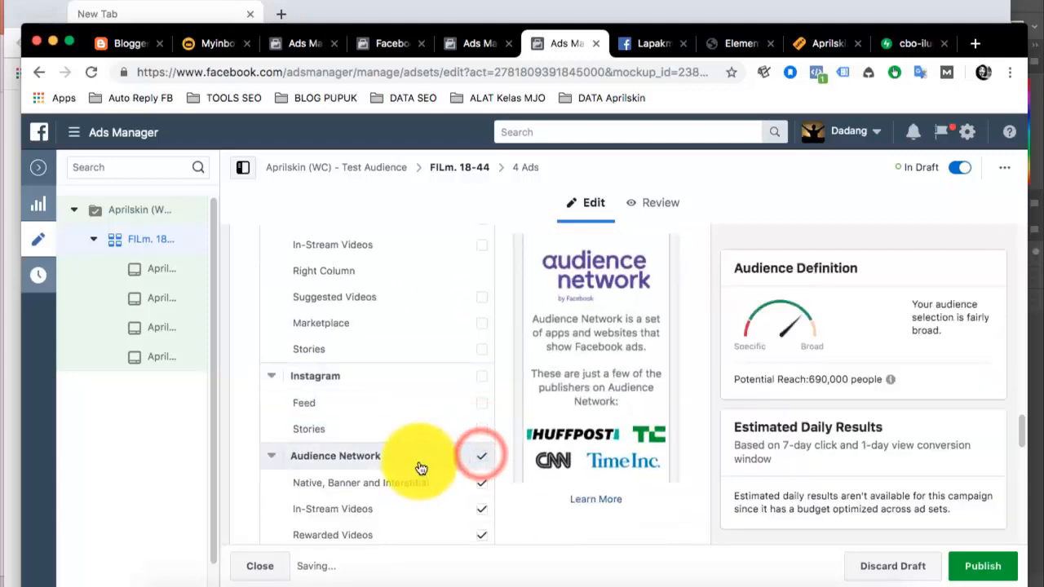
scroll(417, 461, "down", 4)
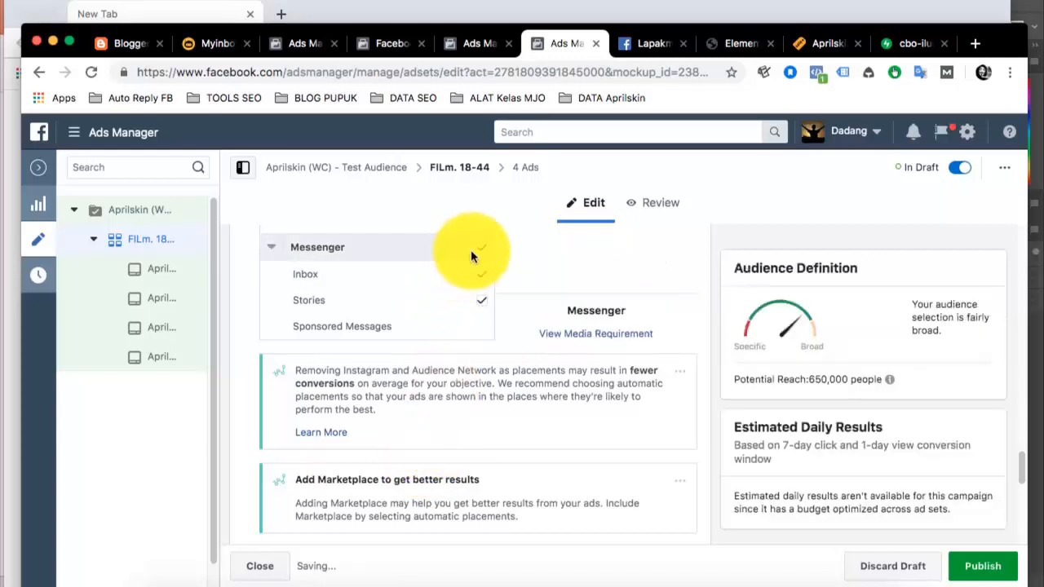
left_click(480, 247)
scroll(466, 351, "up", 5)
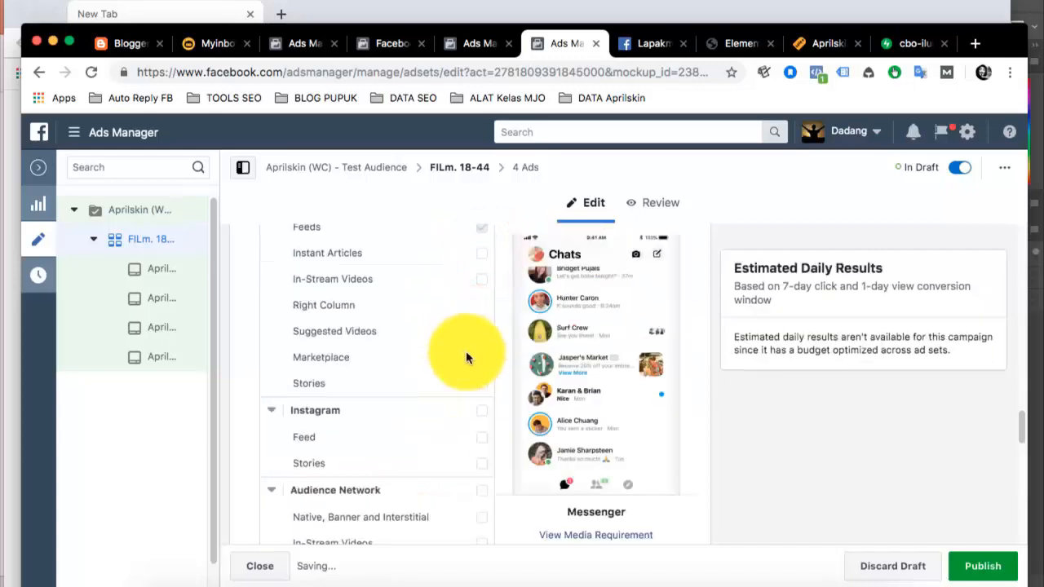
scroll(466, 351, "up", 3)
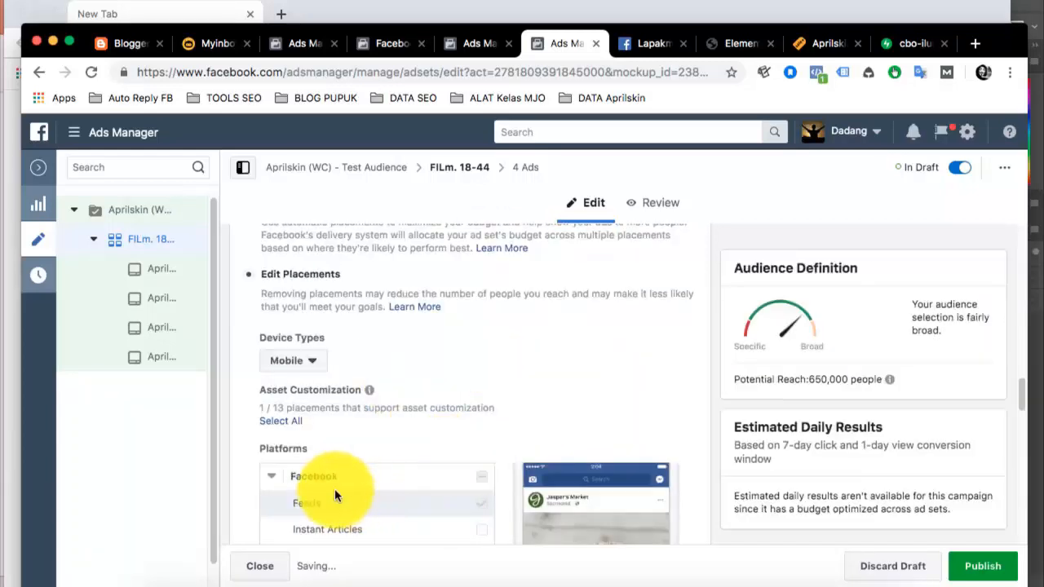
Set the ad set's conversion window to 7 days click or 1 day view in Optimization & Delivery
scroll(362, 491, "down", 2)
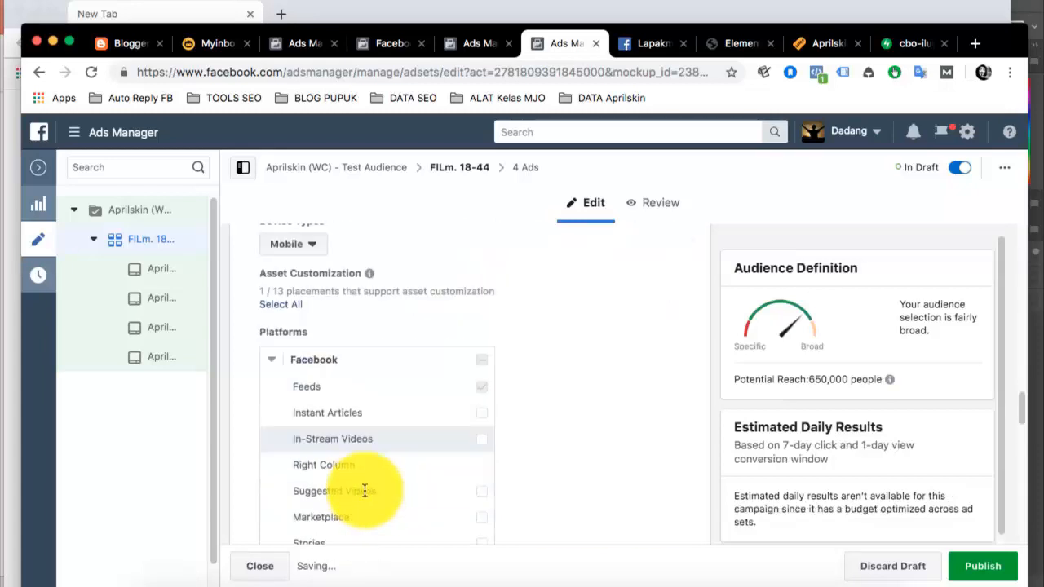
scroll(363, 491, "down", 5)
scroll(422, 435, "down", 5)
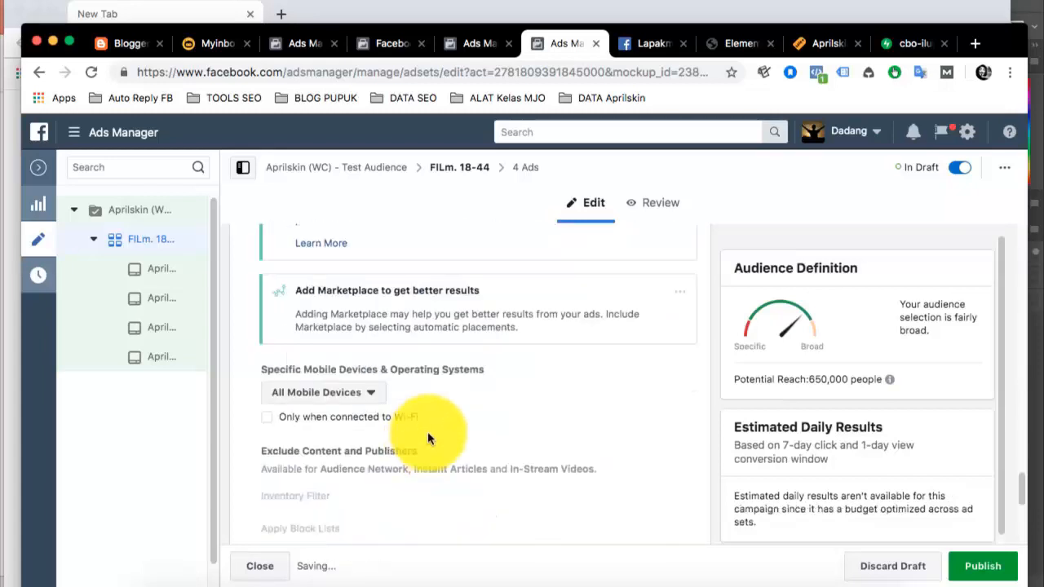
scroll(405, 417, "down", 5)
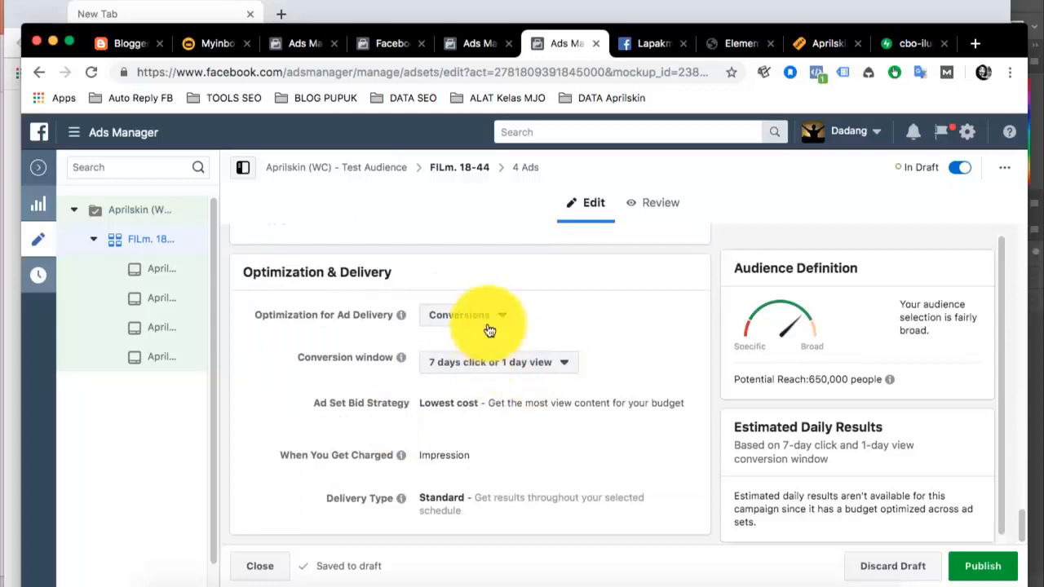
left_click(457, 370)
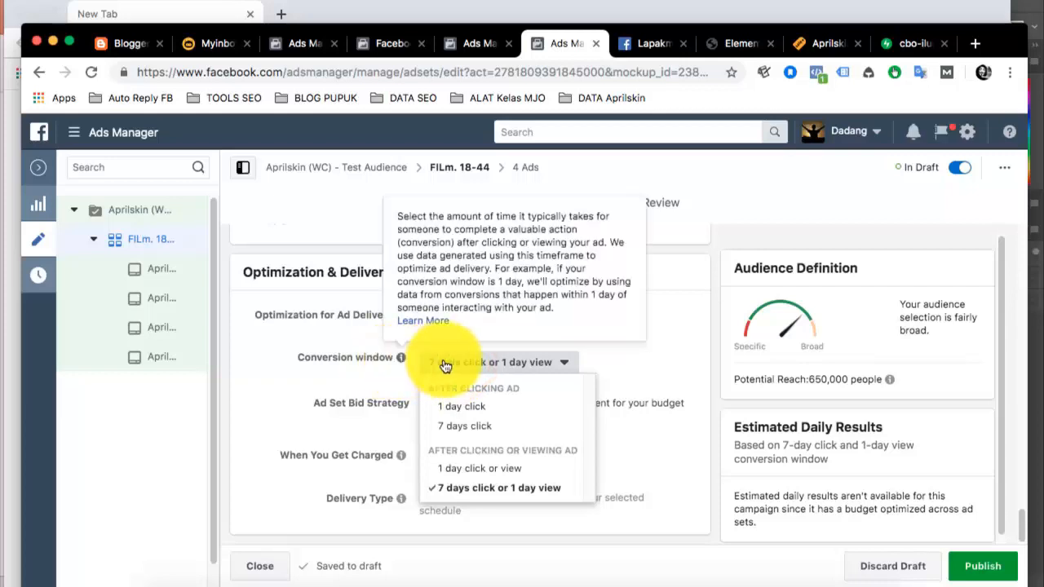
left_click(523, 489)
left_click(633, 342)
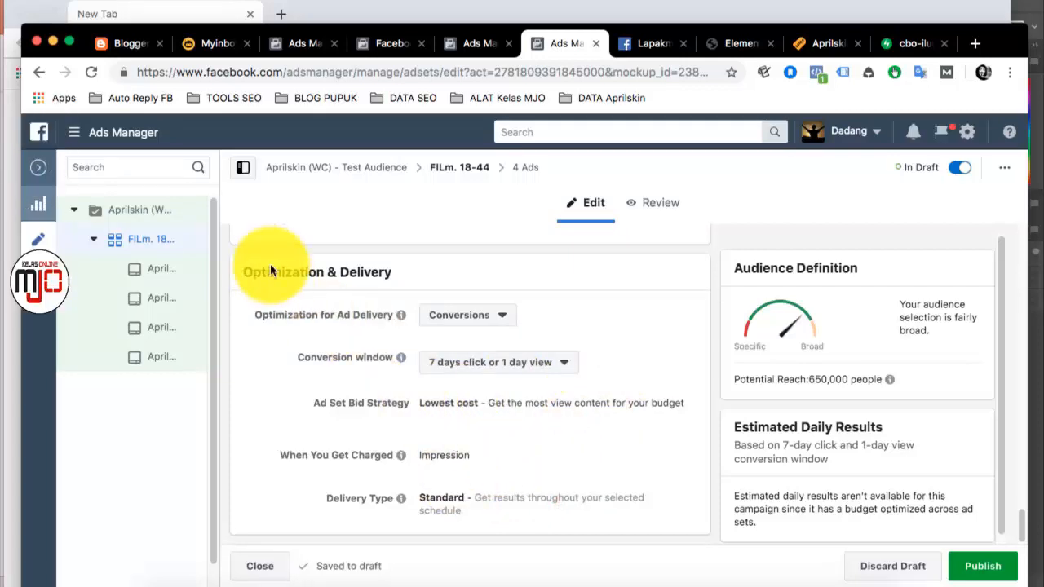
Review the ad set's placement choices, potential reach and SA. Film audience details
scroll(489, 431, "up", 5)
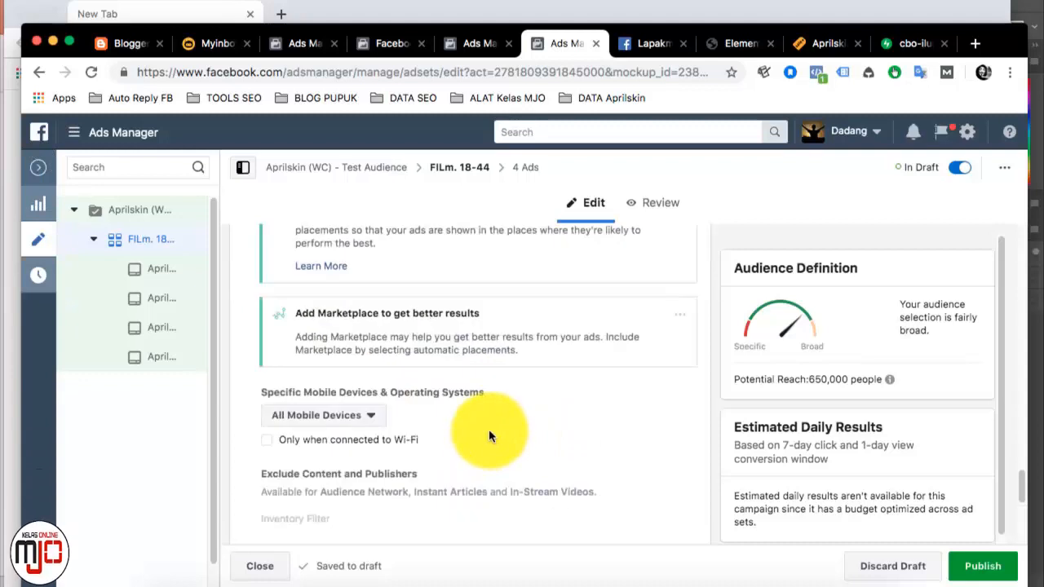
scroll(490, 429, "up", 2)
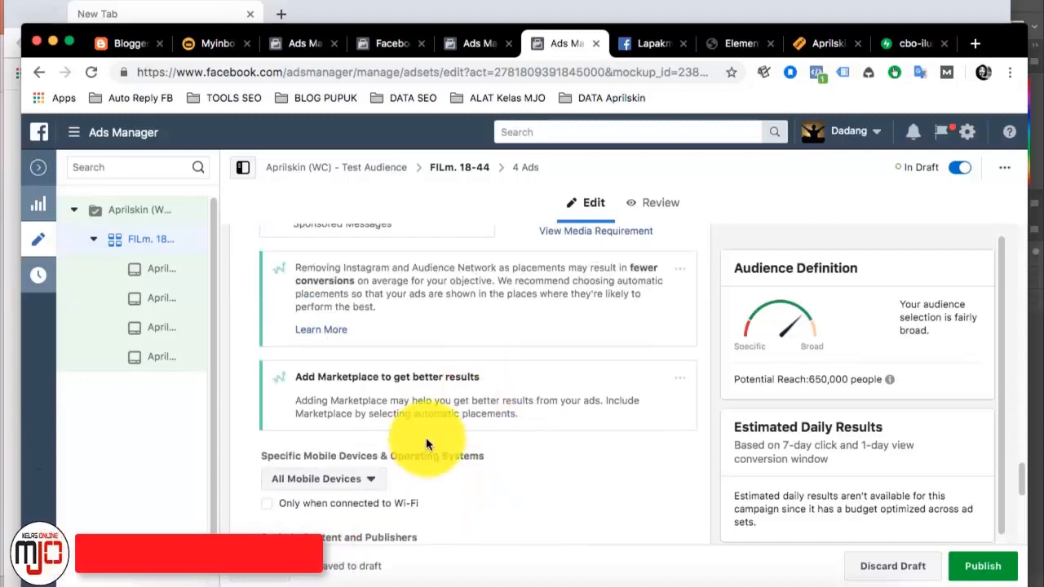
scroll(425, 438, "up", 3)
scroll(424, 442, "up", 5)
scroll(434, 428, "down", 5)
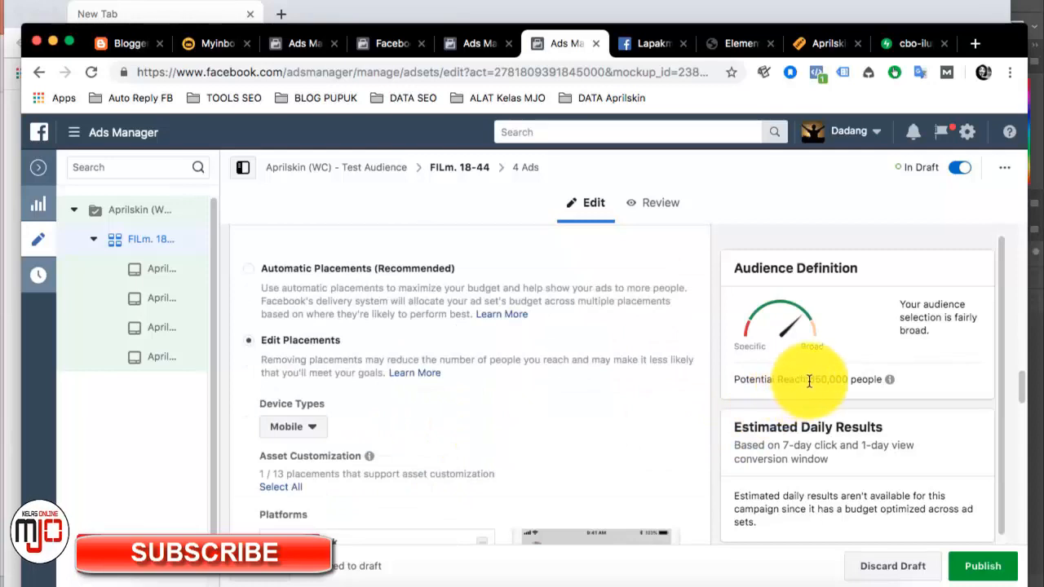
scroll(561, 396, "up", 5)
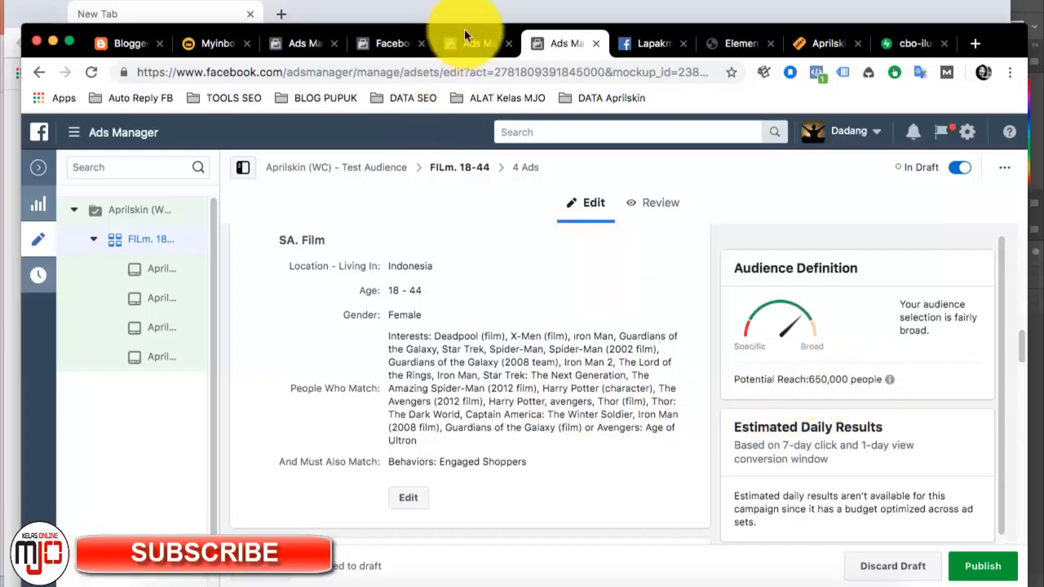
left_click(657, 1)
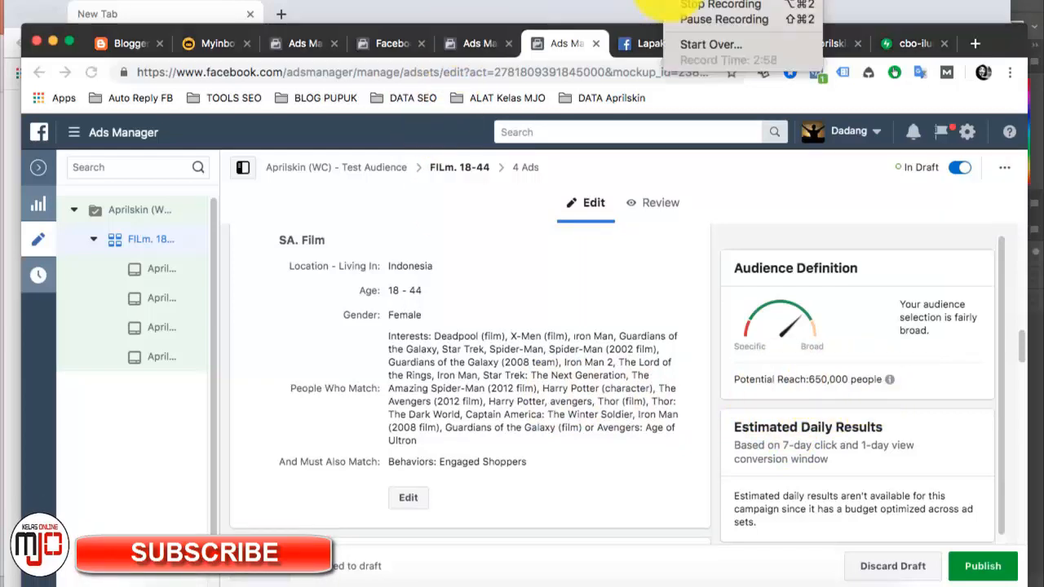
left_click(686, 19)
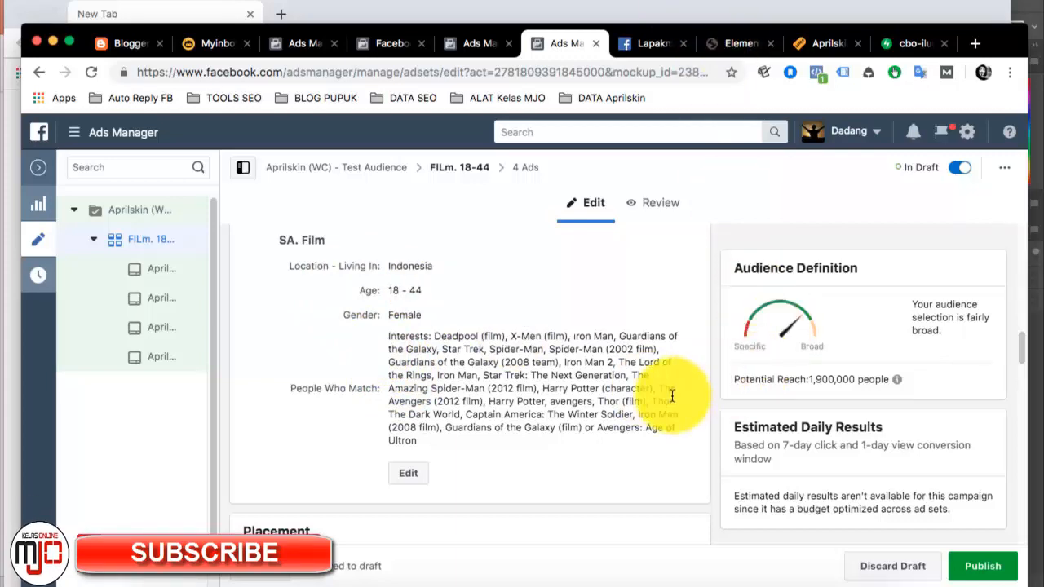
Check the ad set's updated potential reach, deselected placements and Optimization & Delivery settings
scroll(671, 395, "down", 2)
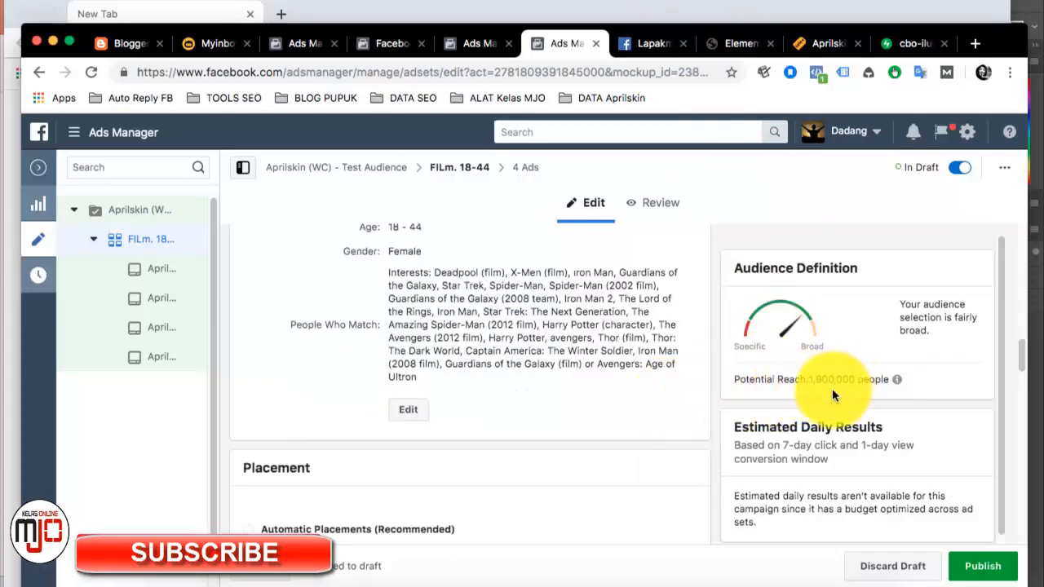
scroll(599, 462, "down", 10)
mouse_move(398, 331)
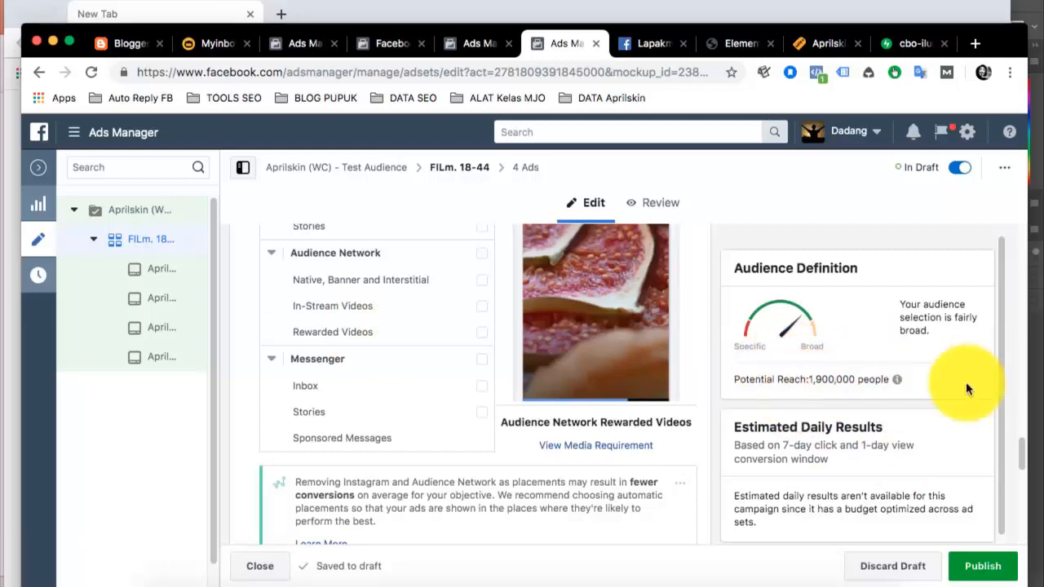
mouse_move(845, 375)
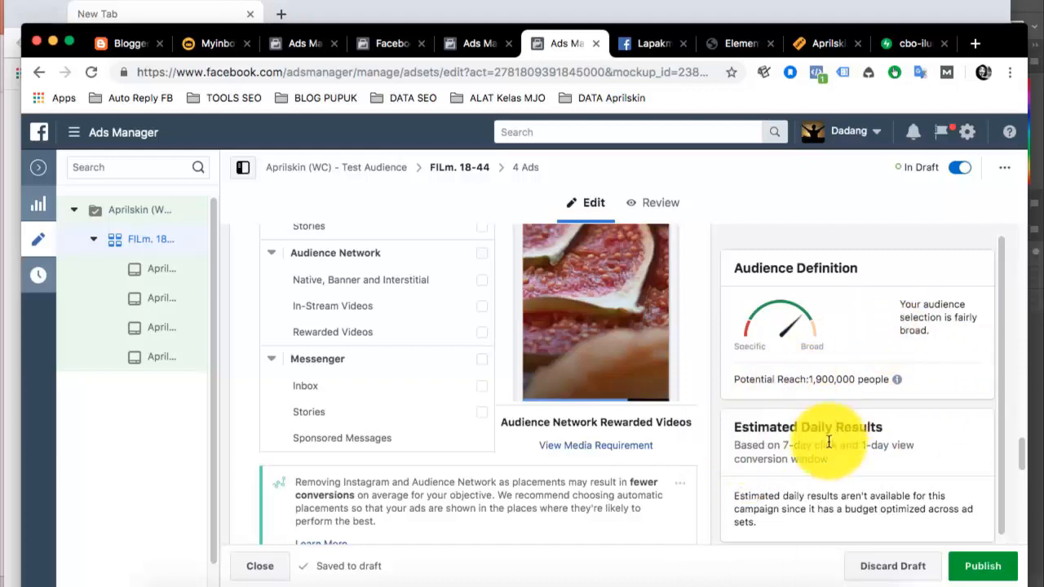
scroll(759, 467, "down", 1)
scroll(509, 432, "down", 5)
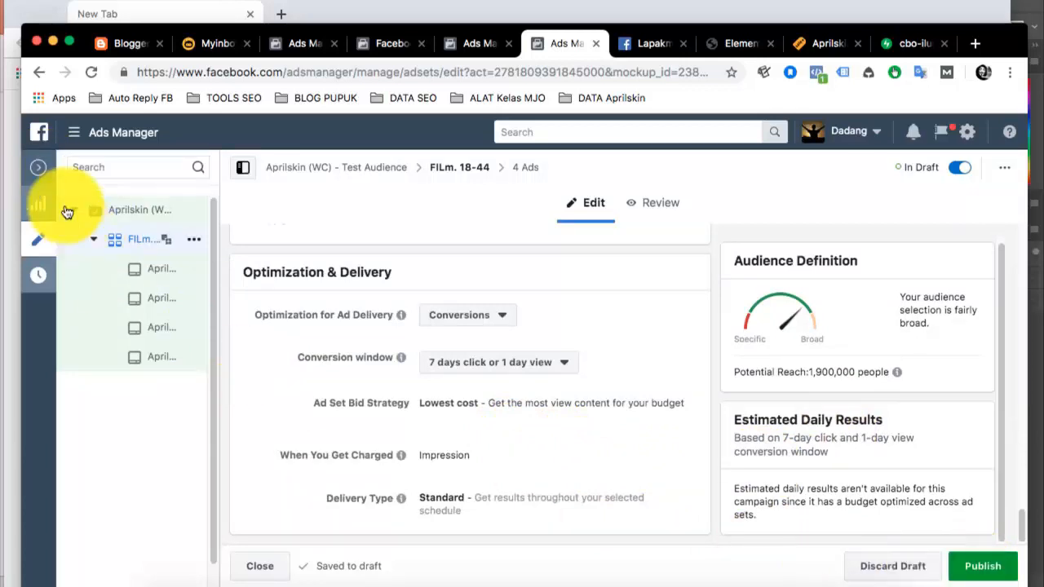
Leave the ad set editor and review the Aprilskin (WC) - Test Audience campaign, its FILm. 18-44 ad set and ads, and the saved audiences
left_click(38, 171)
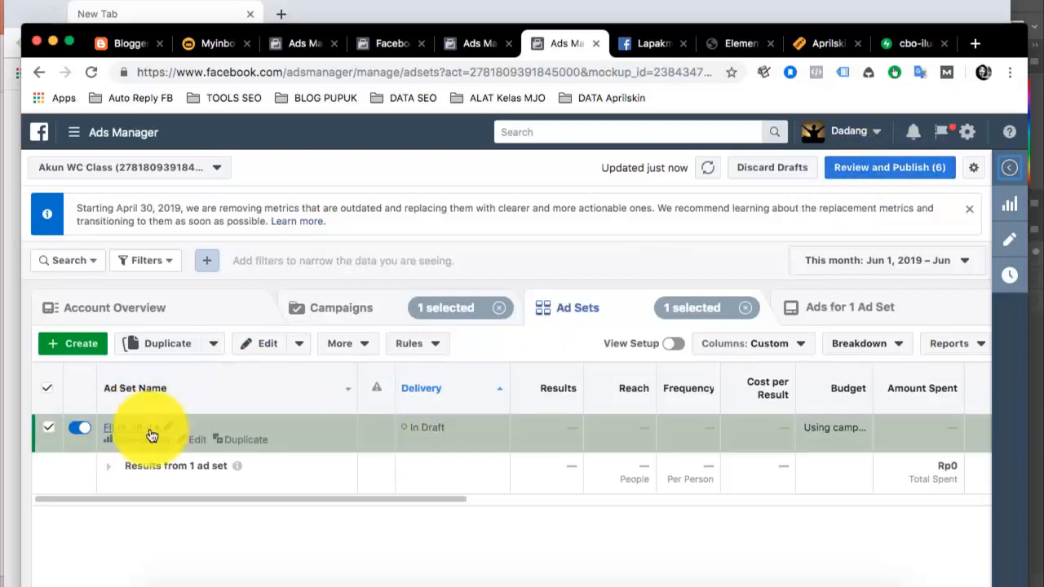
left_click(373, 307)
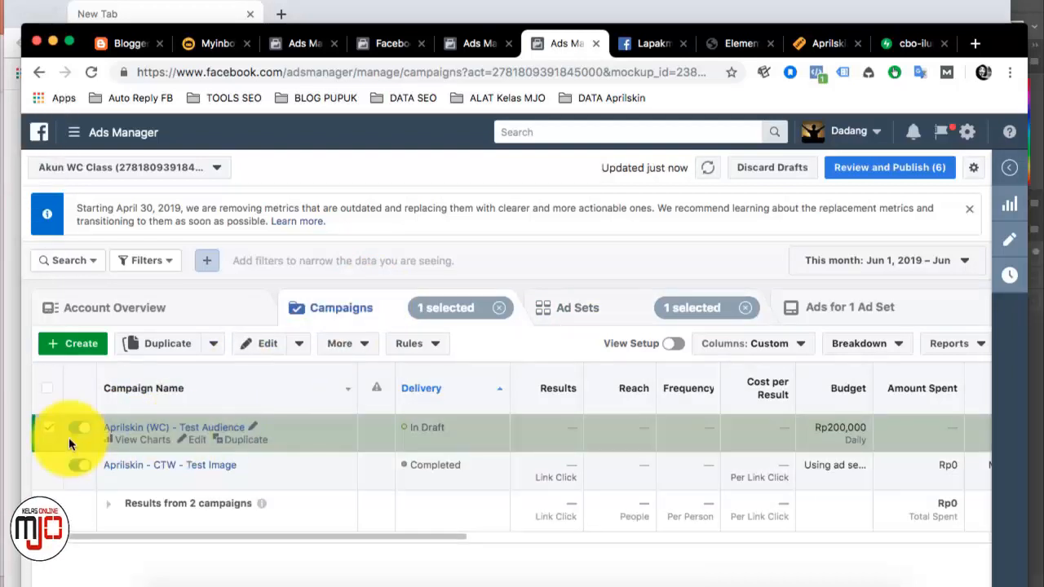
left_click(174, 430)
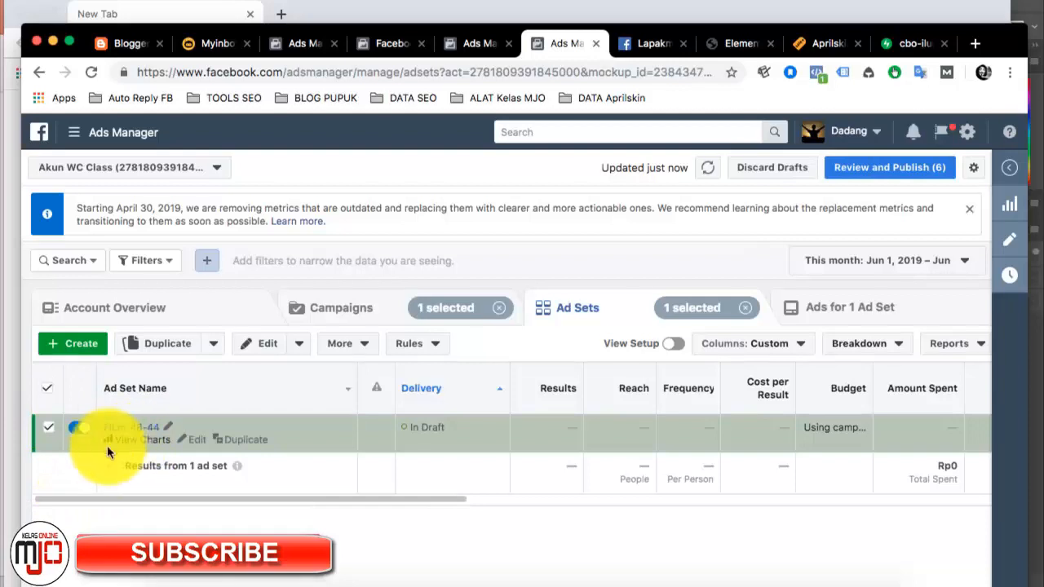
left_click(136, 430)
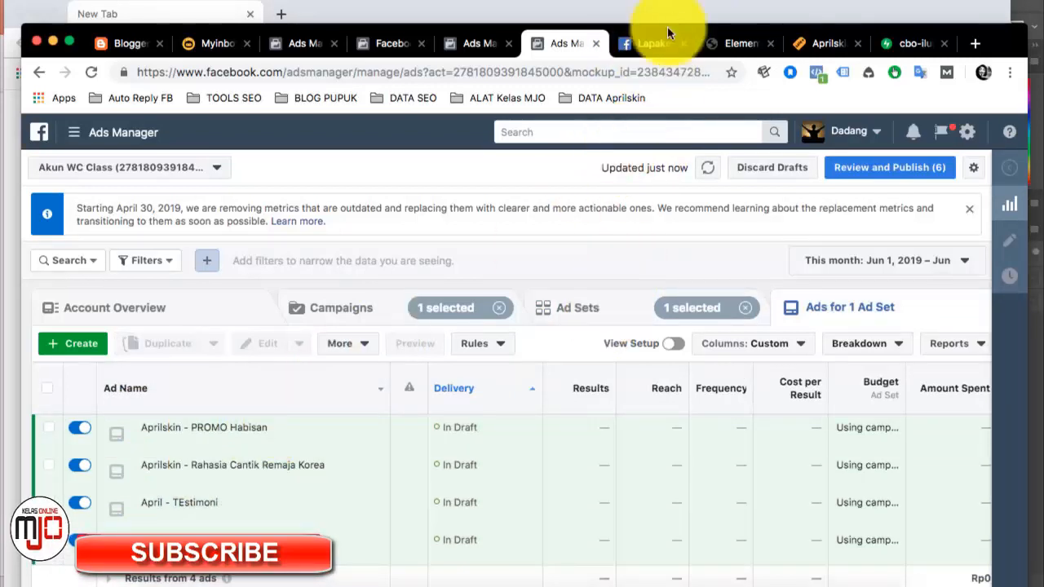
left_click(596, 318)
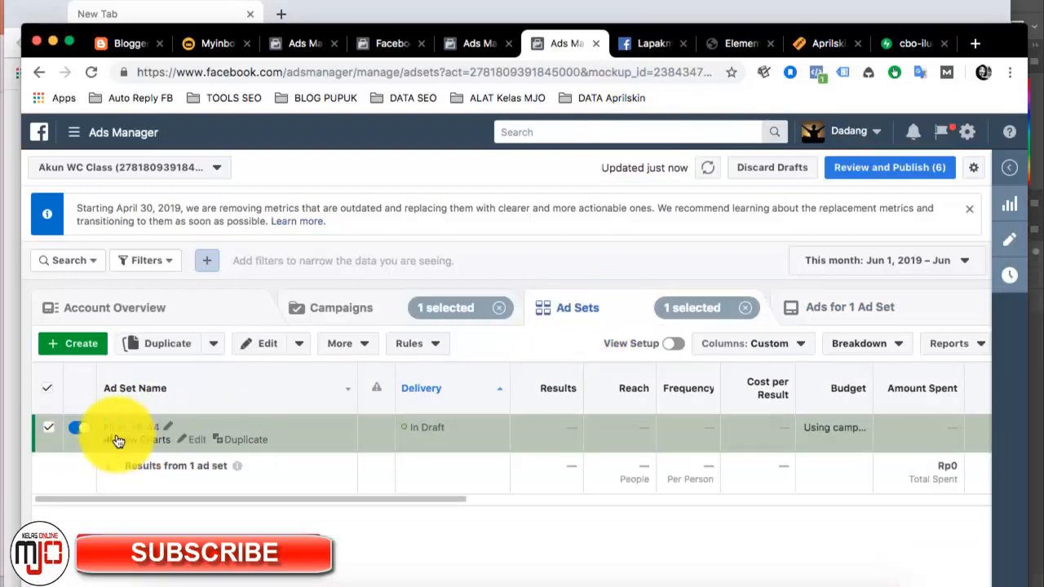
left_click(455, 46)
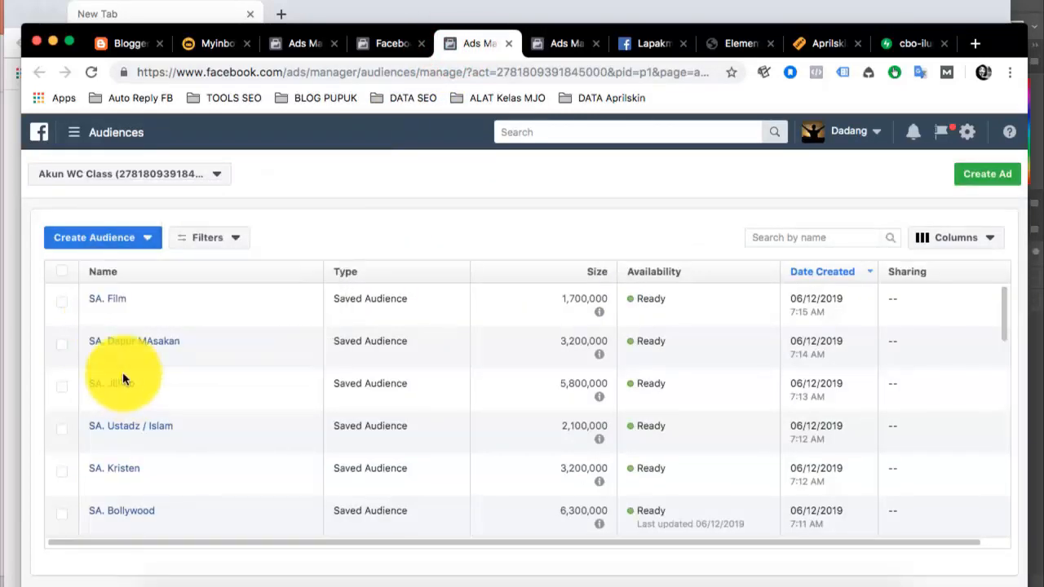
left_click(565, 48)
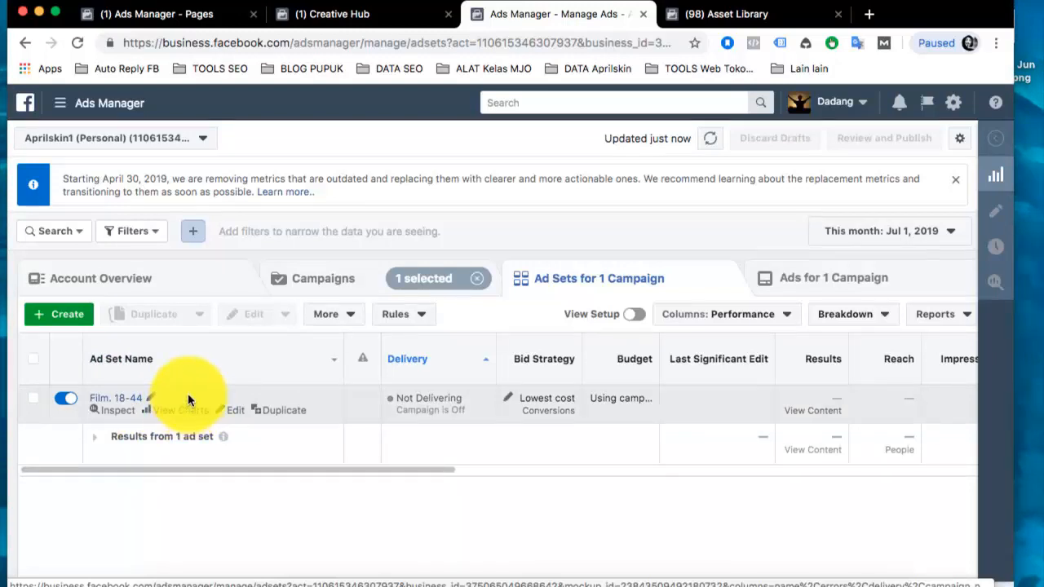
Open all ads of the Film. 18-44 ad set for editing and select the Aprilskin - Engkau Berubah ad
left_click(128, 399)
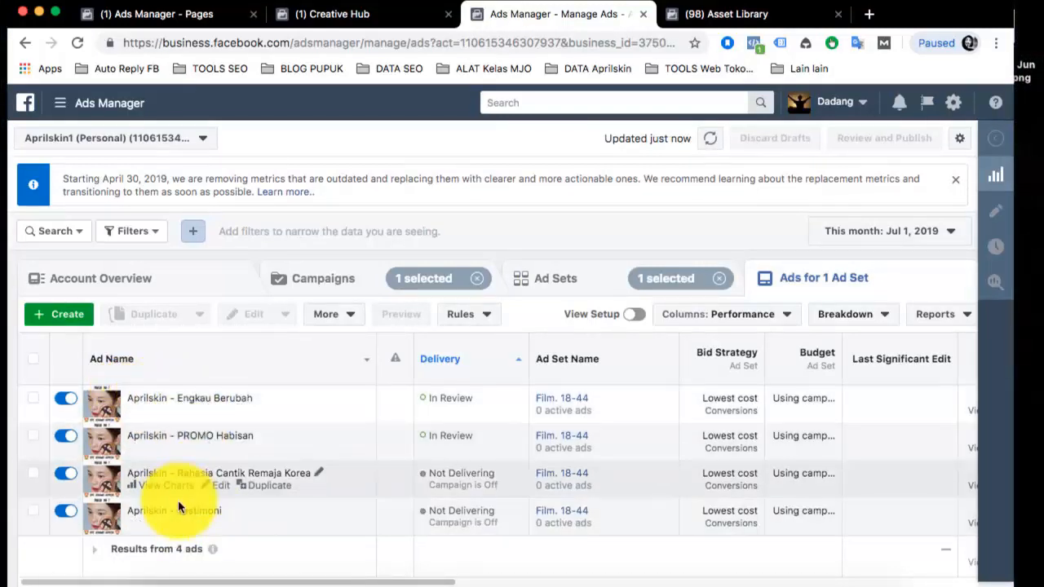
left_click(33, 359)
left_click(240, 317)
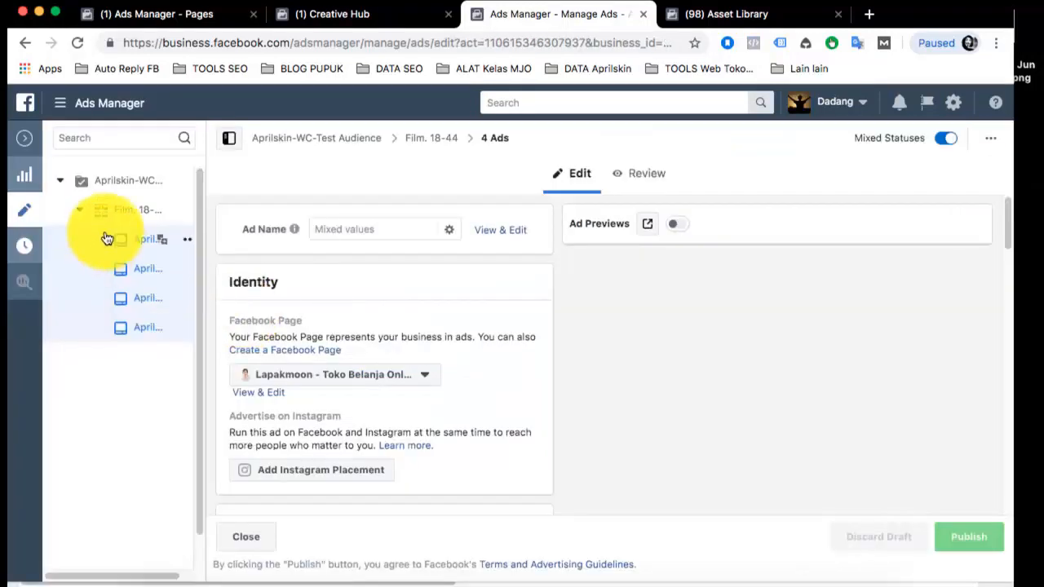
left_click(135, 240)
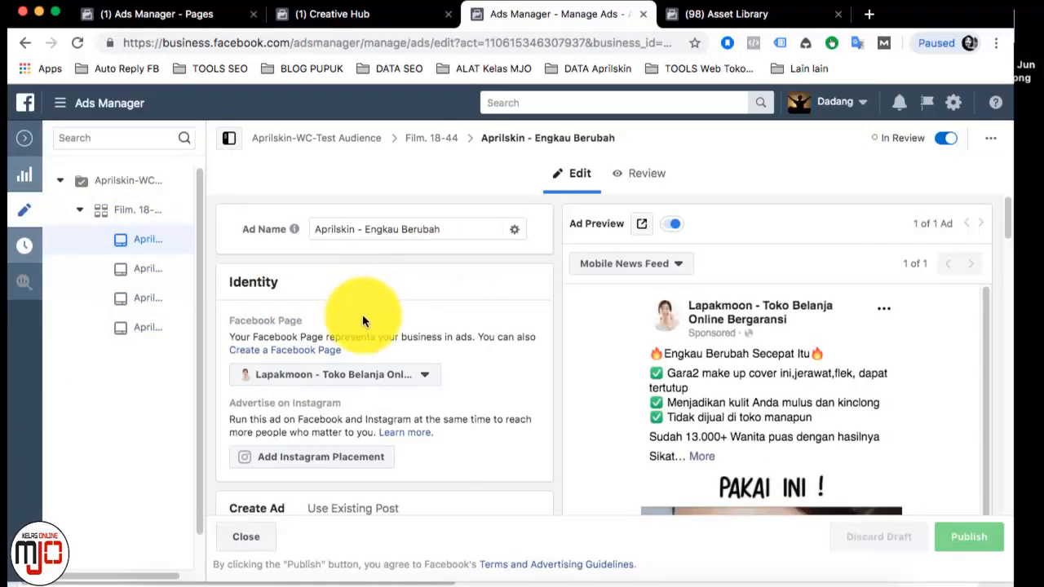
Check the mockups in Creative Hub, and switch the Aprilskin - Engkau Berubah ad to use its existing post
left_click(395, 14)
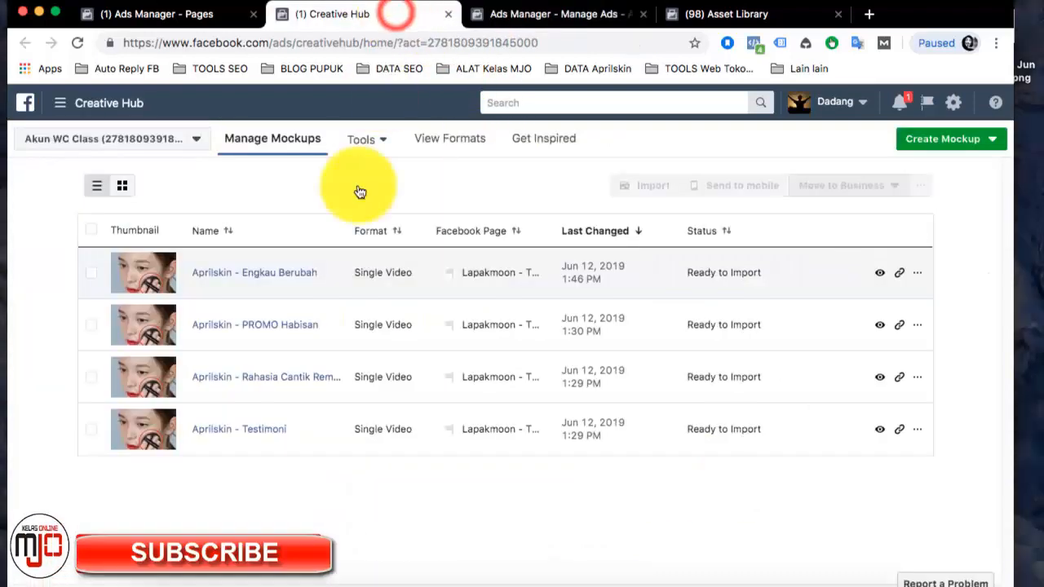
left_click(581, 18)
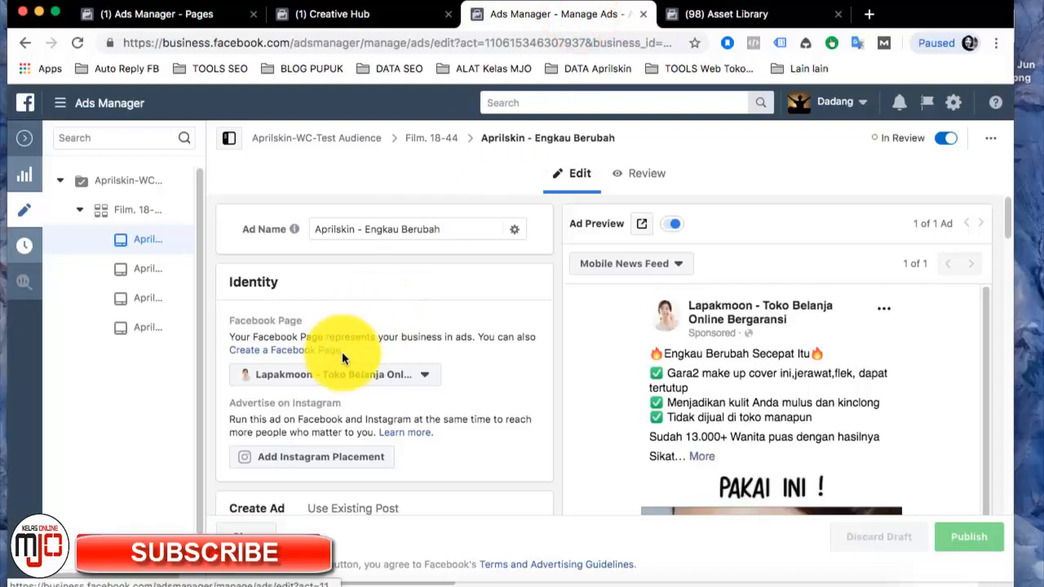
scroll(344, 336, "down", 2)
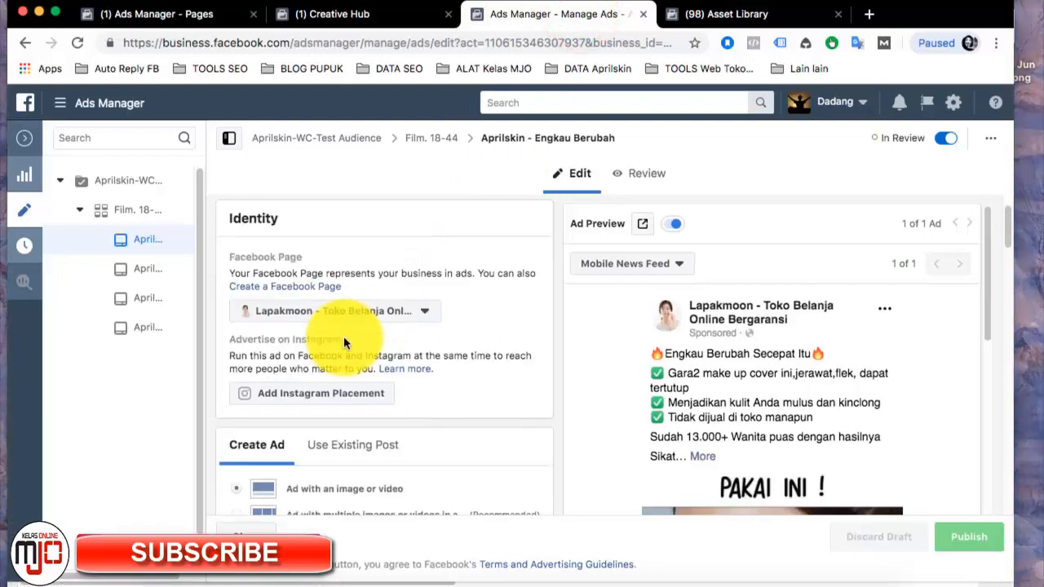
scroll(347, 337, "down", 1)
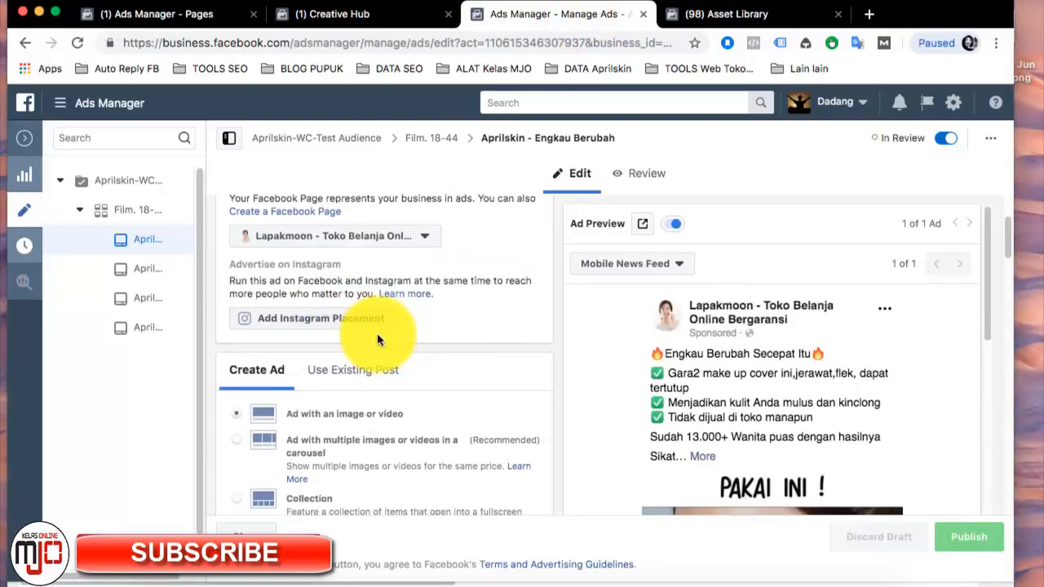
scroll(414, 327, "down", 1)
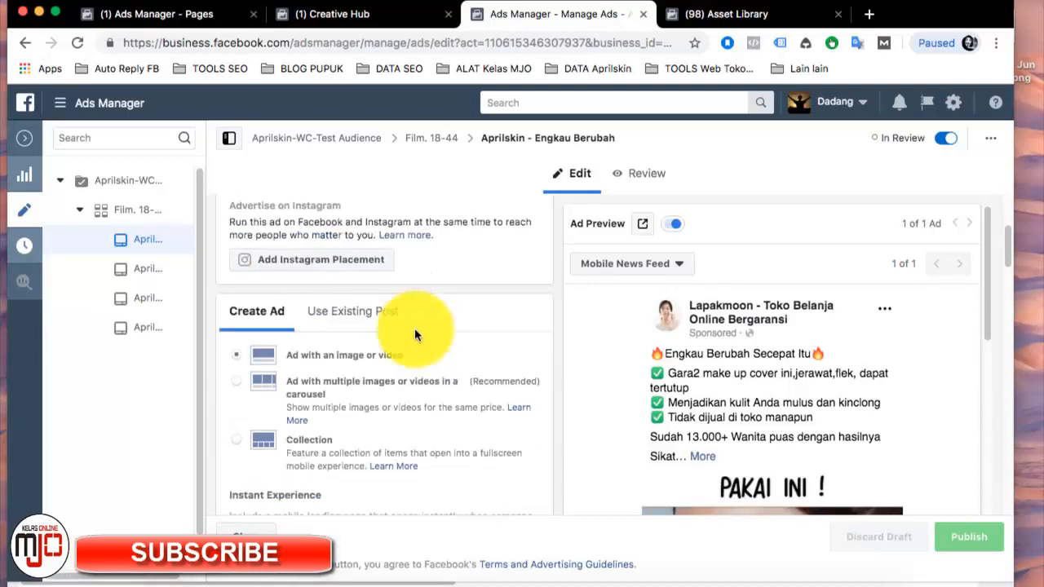
left_click(364, 315)
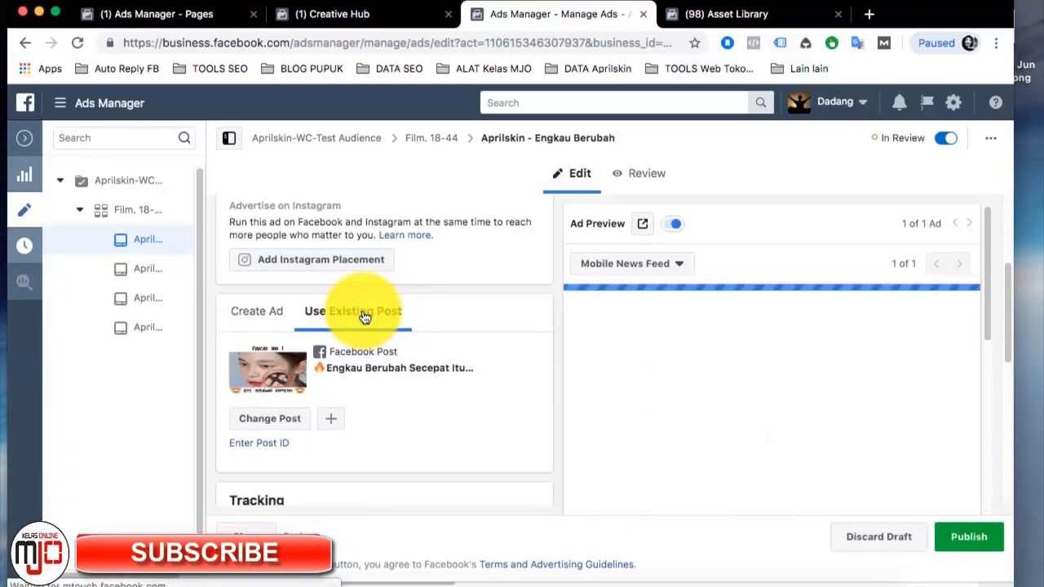
Switch the Rahasia Cantik Remaja Korea, Testimoni and PROMO Habisan ads to their existing posts, and leave the ad editor
left_click(139, 273)
left_click(354, 320)
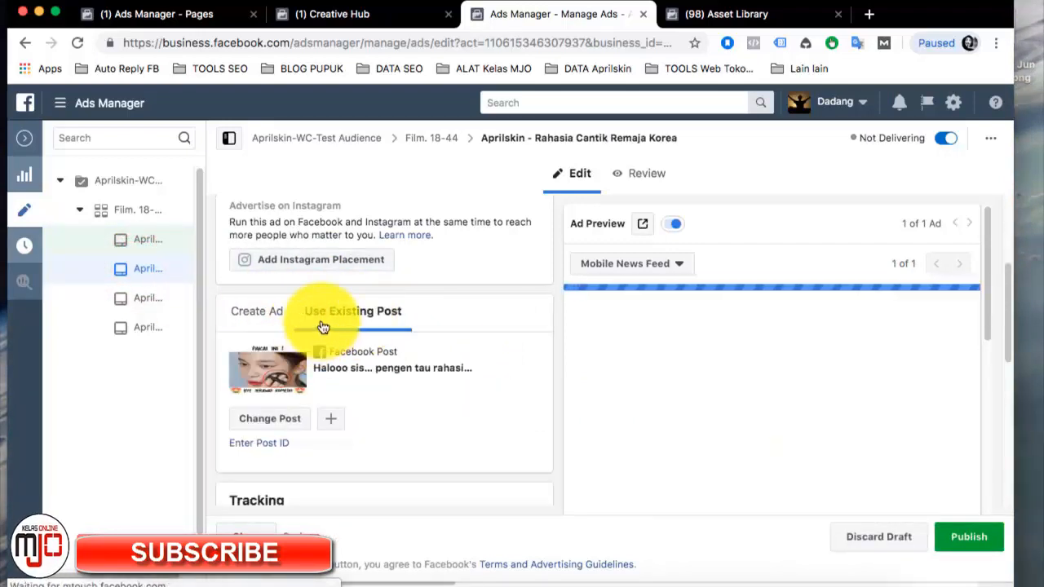
left_click(140, 300)
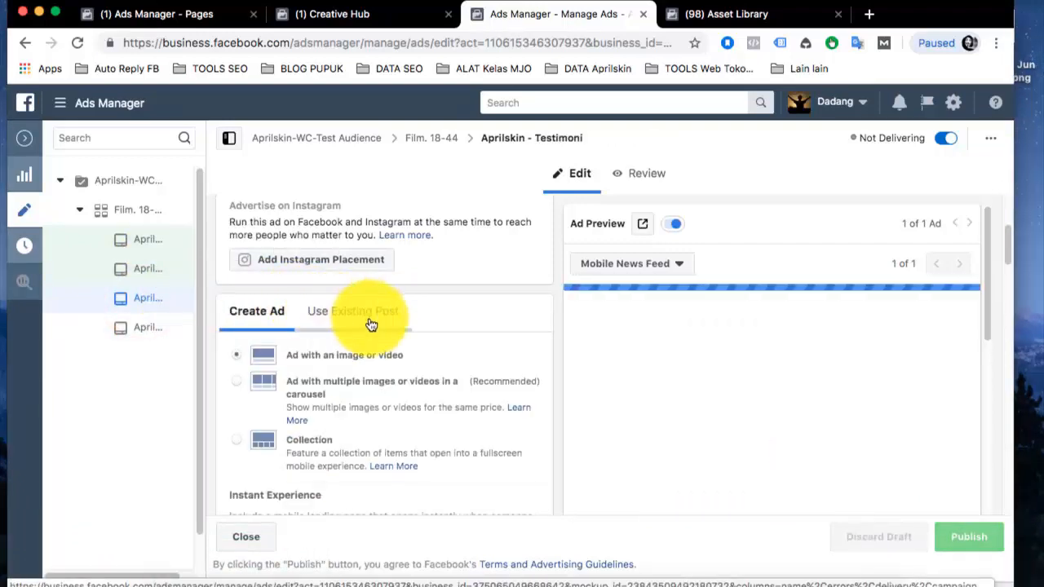
left_click(369, 321)
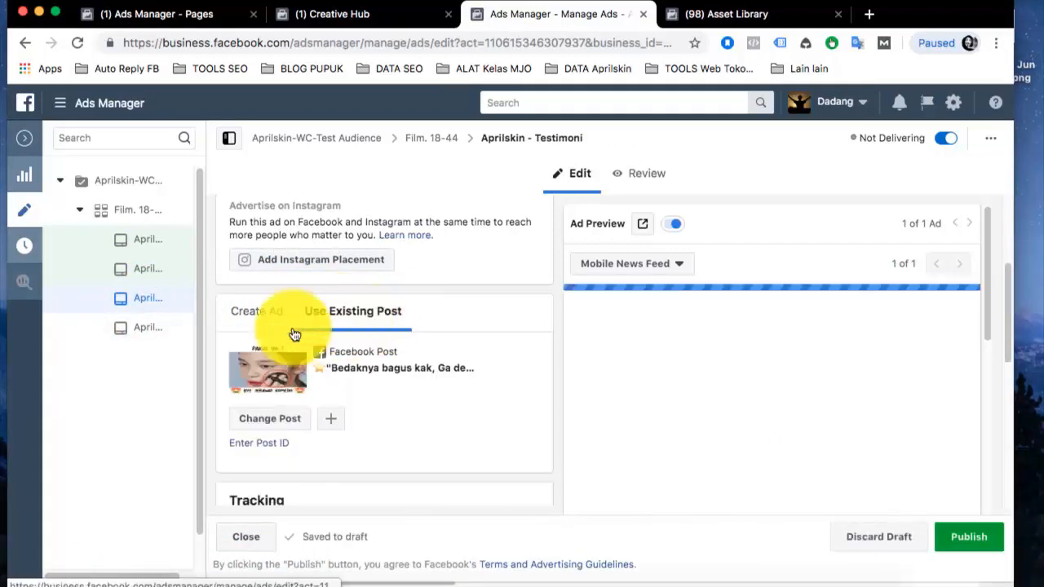
left_click(139, 329)
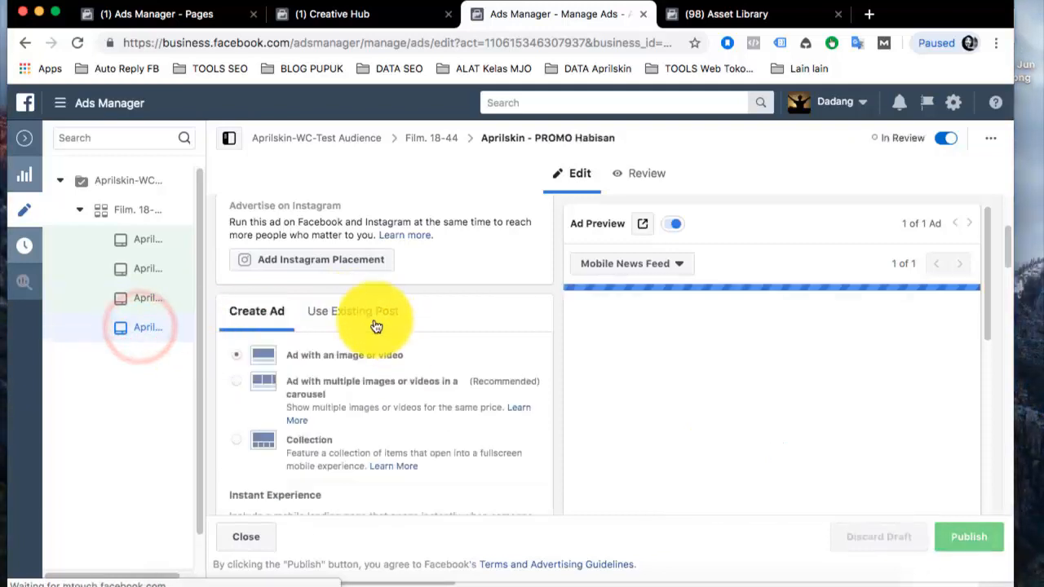
left_click(362, 320)
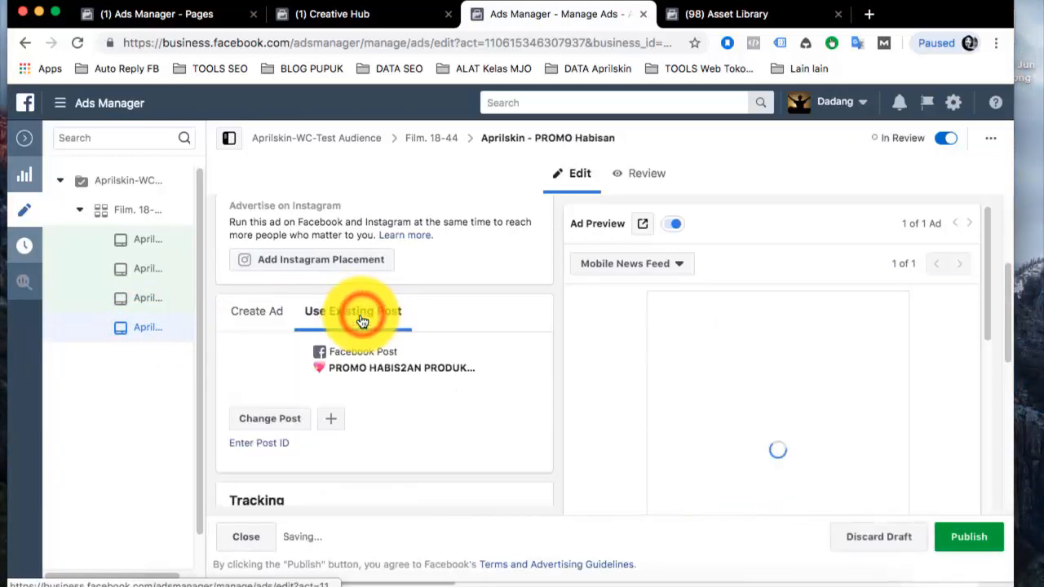
scroll(478, 405, "down", 4)
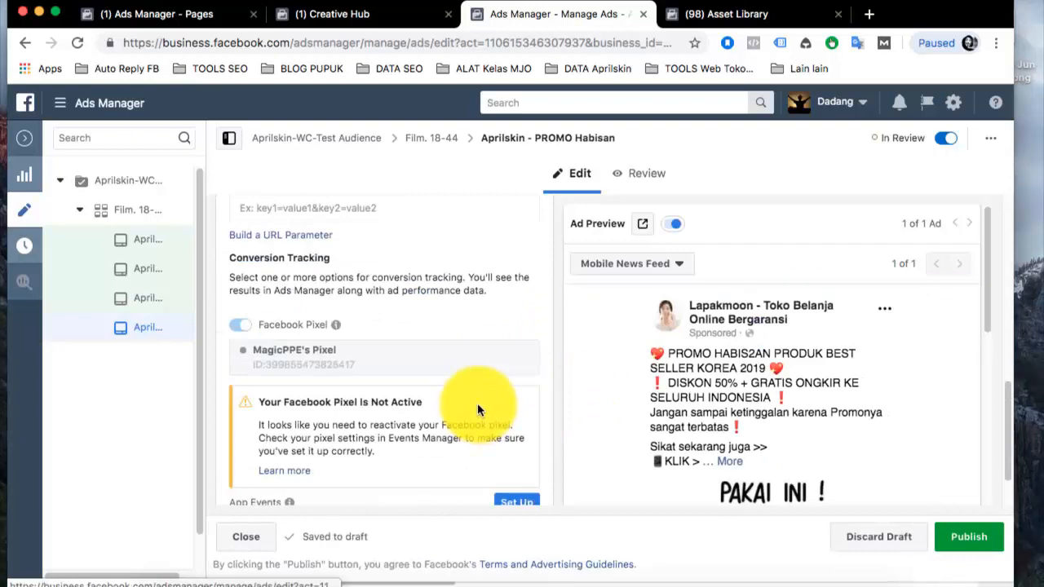
scroll(477, 403, "up", 3)
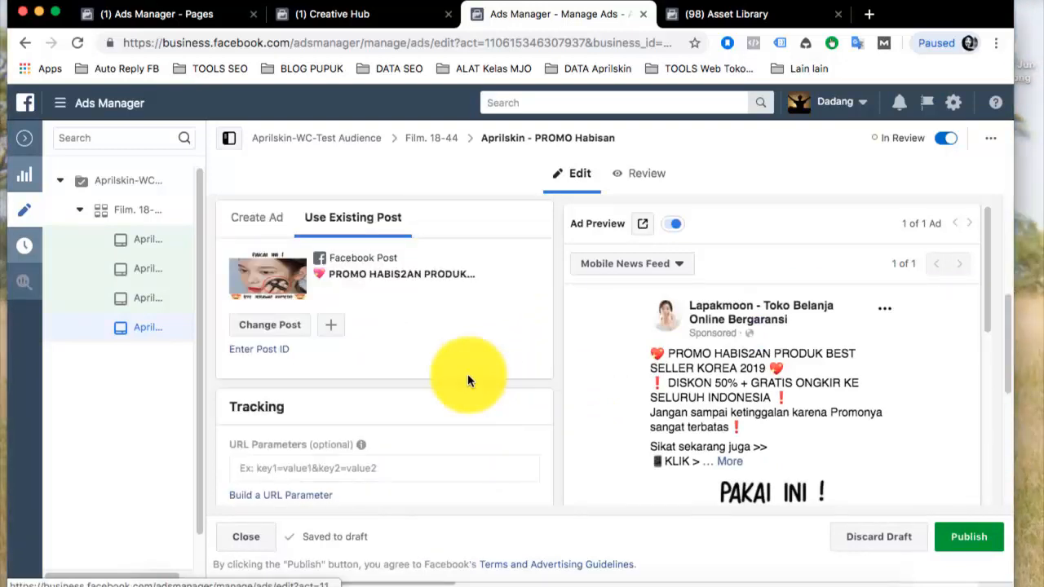
left_click(33, 144)
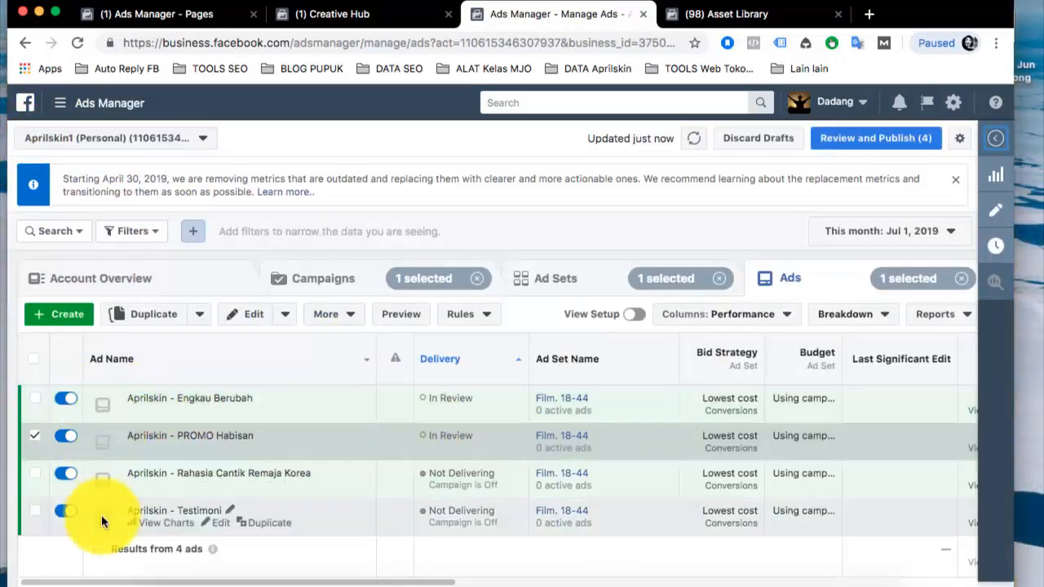
Duplicate the Film. 18-44 ad set into the original campaign with nine copies, and close the editor for the ad sets
left_click(561, 285)
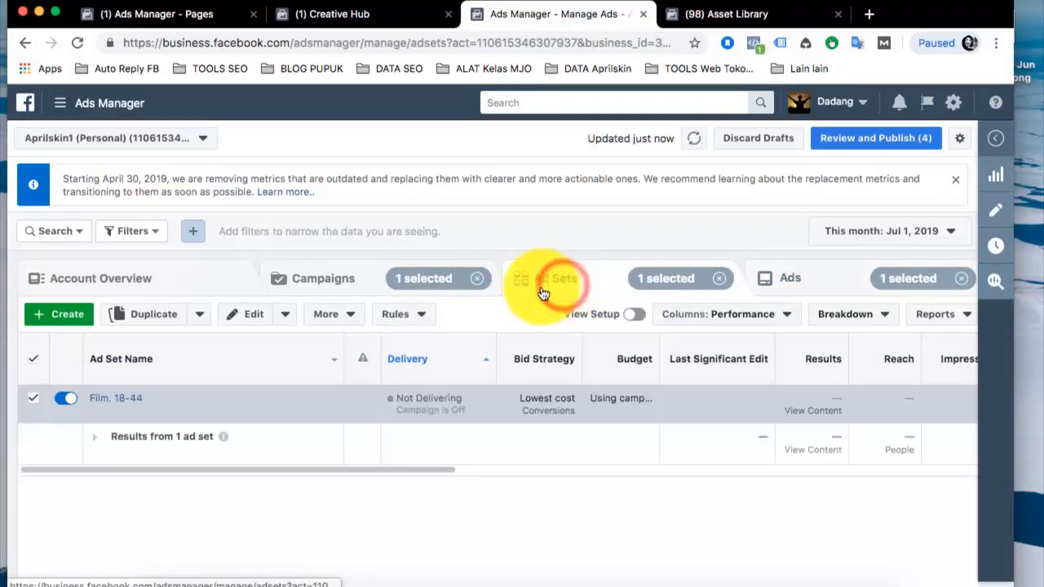
left_click(64, 398)
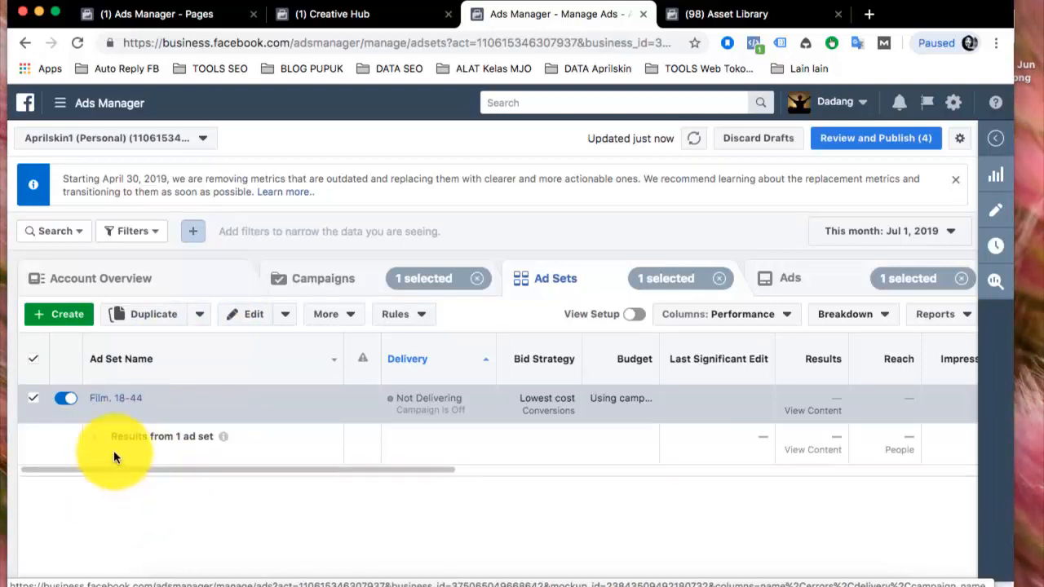
left_click(200, 314)
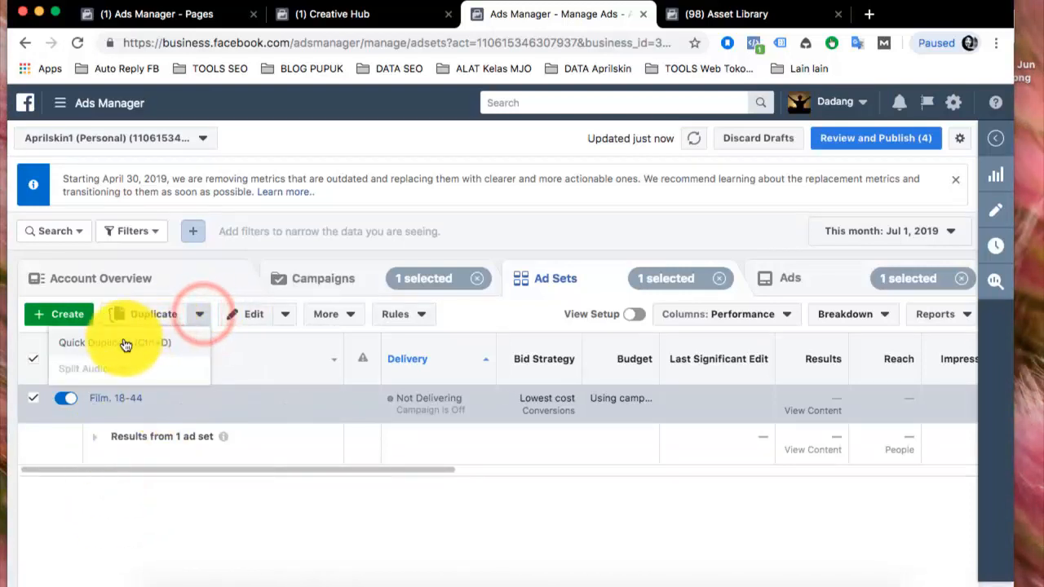
left_click(155, 314)
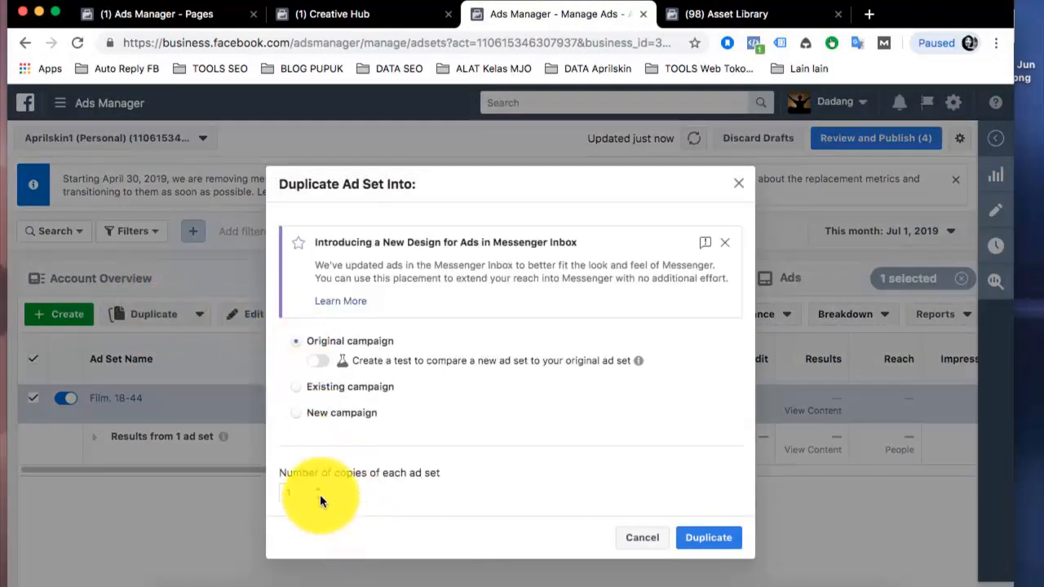
left_click(318, 490)
left_click(318, 450)
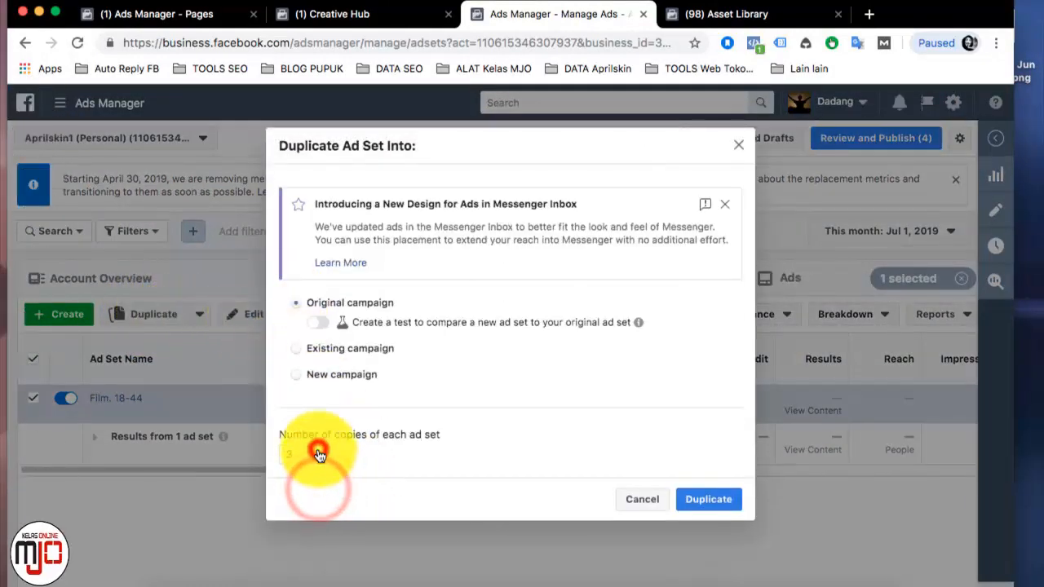
left_click(318, 450)
left_click(318, 449)
left_click(318, 450)
left_click(318, 450)
left_click(318, 450)
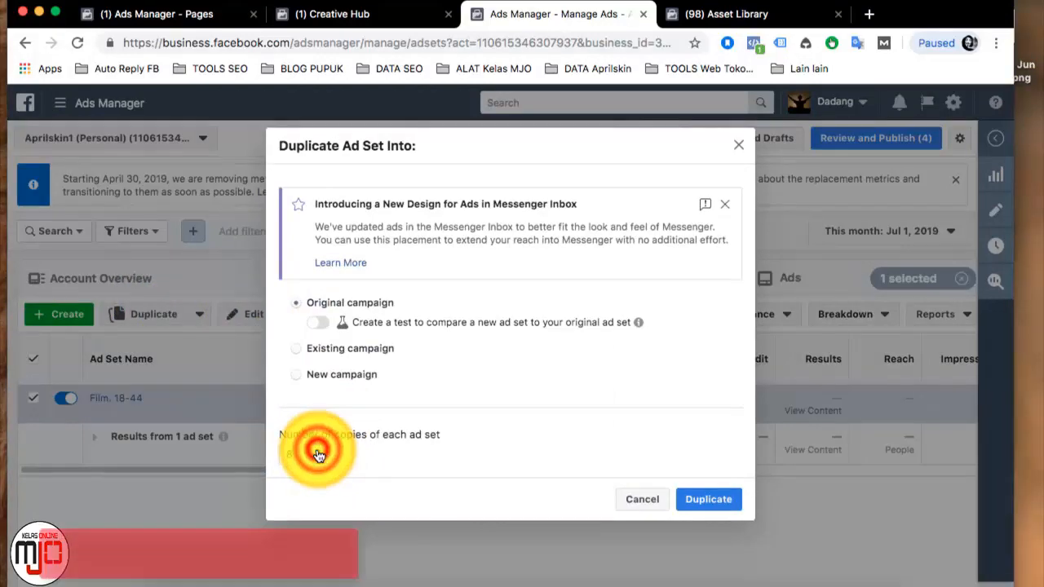
left_click(318, 451)
left_click(722, 497)
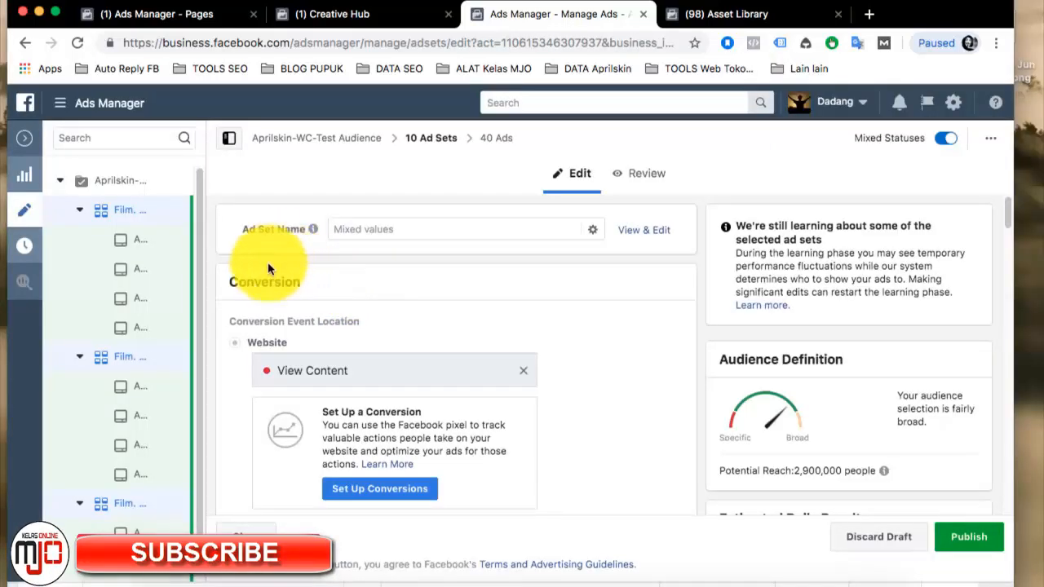
left_click(27, 141)
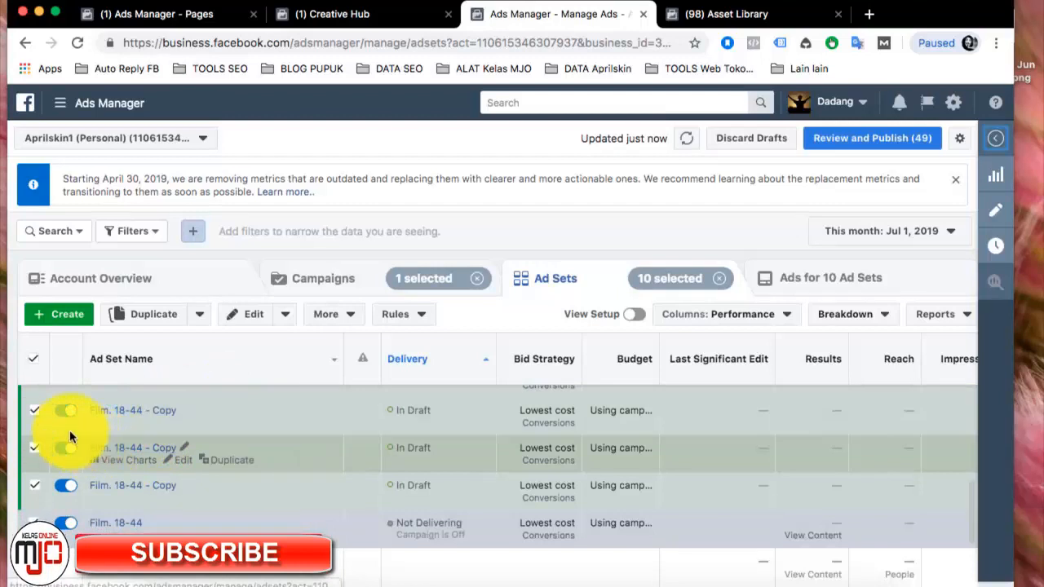
Deselect all ad sets, examine the ads inside one Film. 18-44 - Copy ad set, and clear its selection in the ad set list
left_click(37, 361)
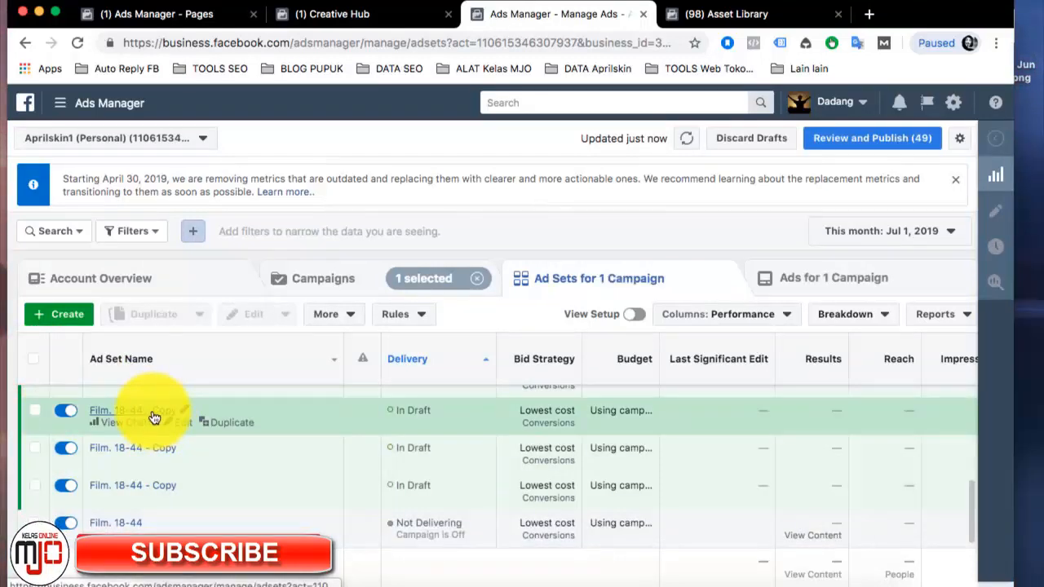
left_click(154, 417)
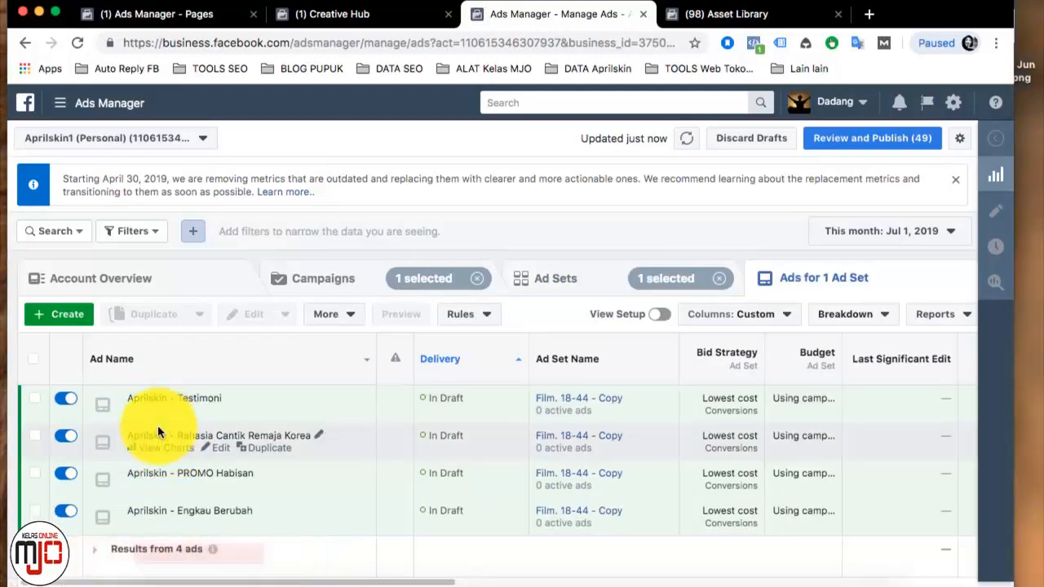
left_click(547, 291)
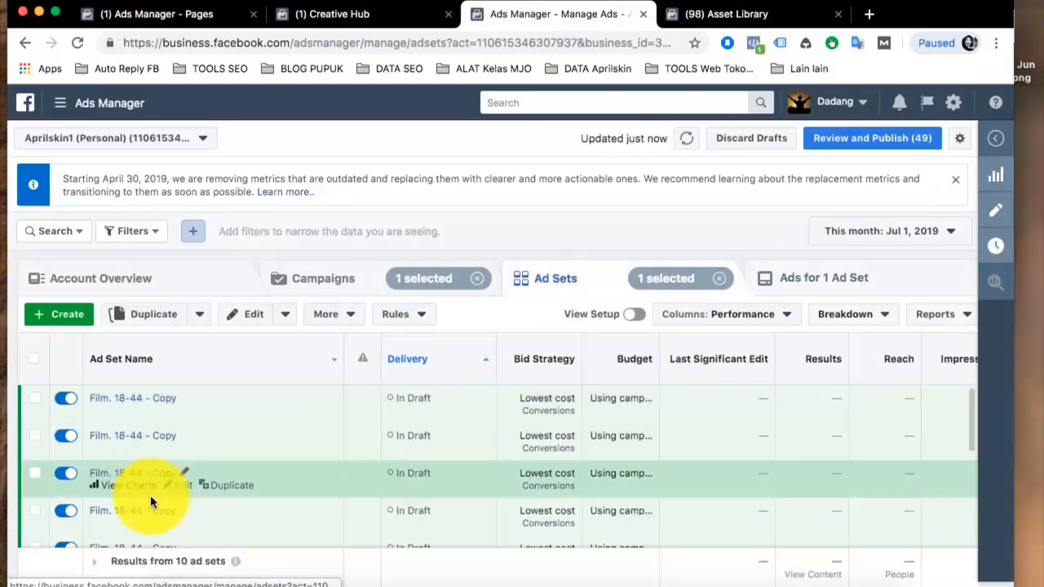
scroll(154, 492, "down", 2)
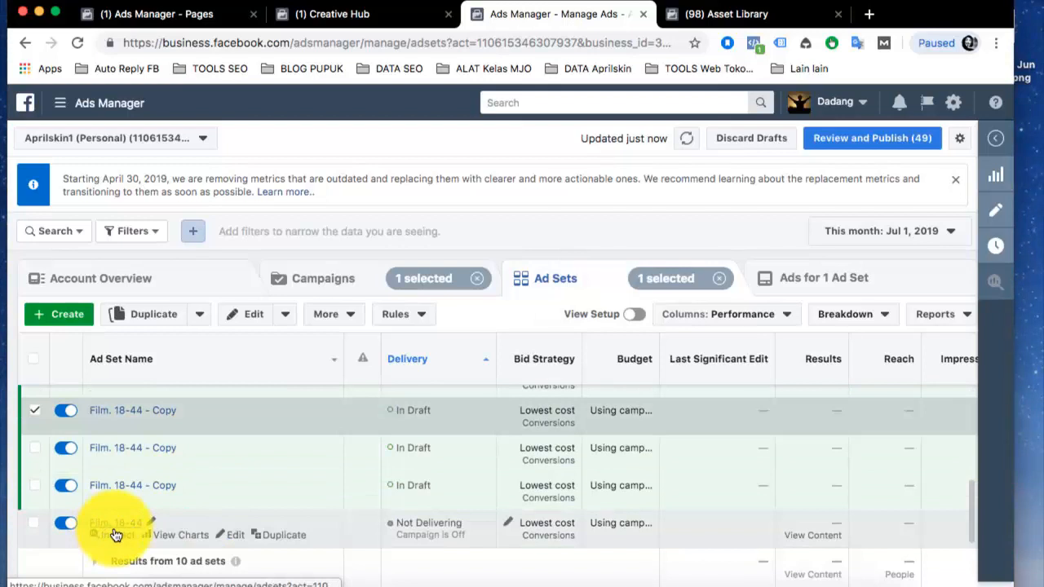
left_click(35, 411)
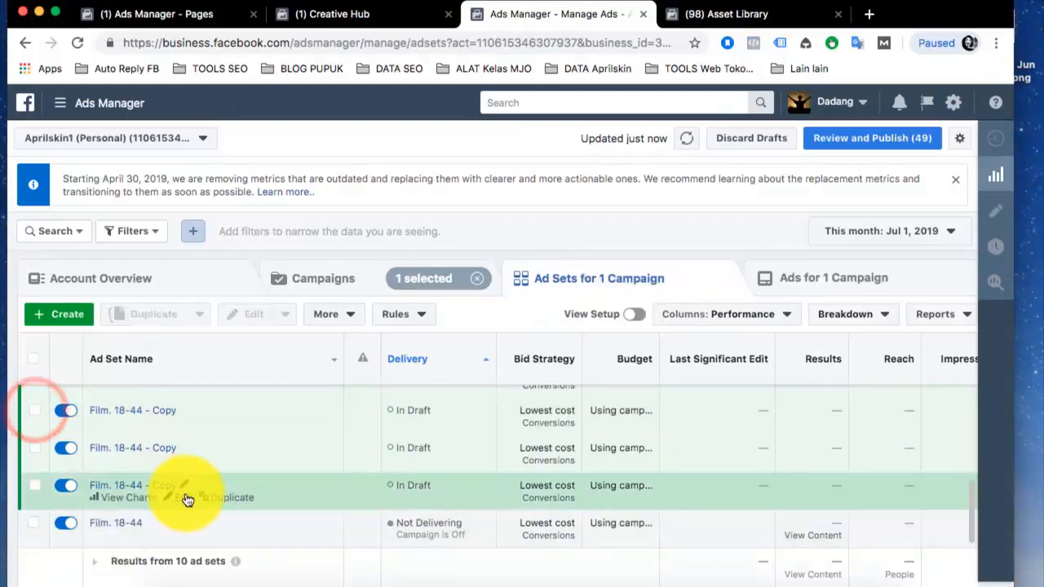
Rename the Film. 18-44 - Copy ad set directly above the original as "Jilbab. 18-44 -" and save it to draft
left_click(186, 488)
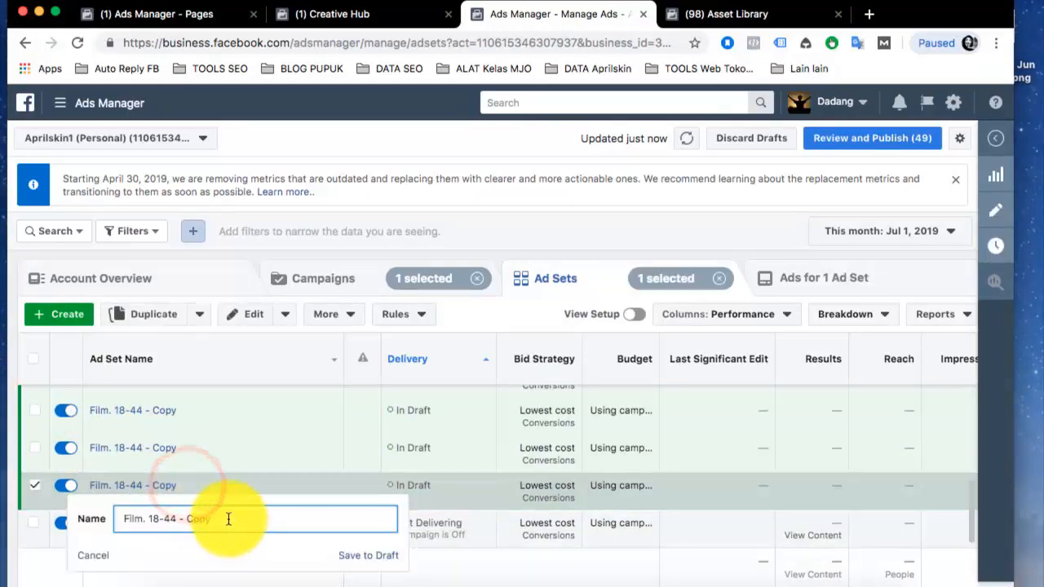
left_click_drag(215, 520, 186, 522)
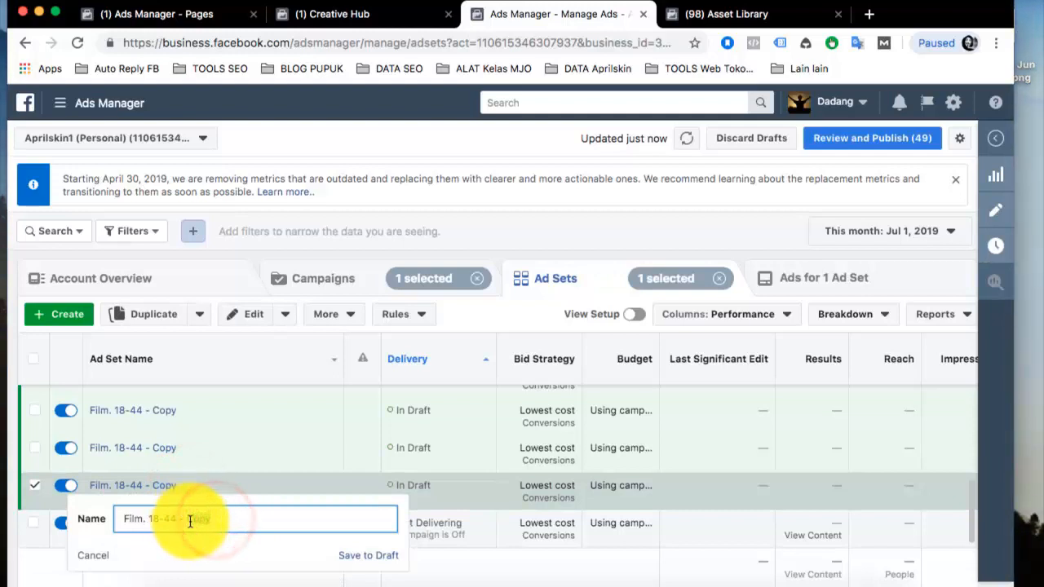
key("BackSpace")
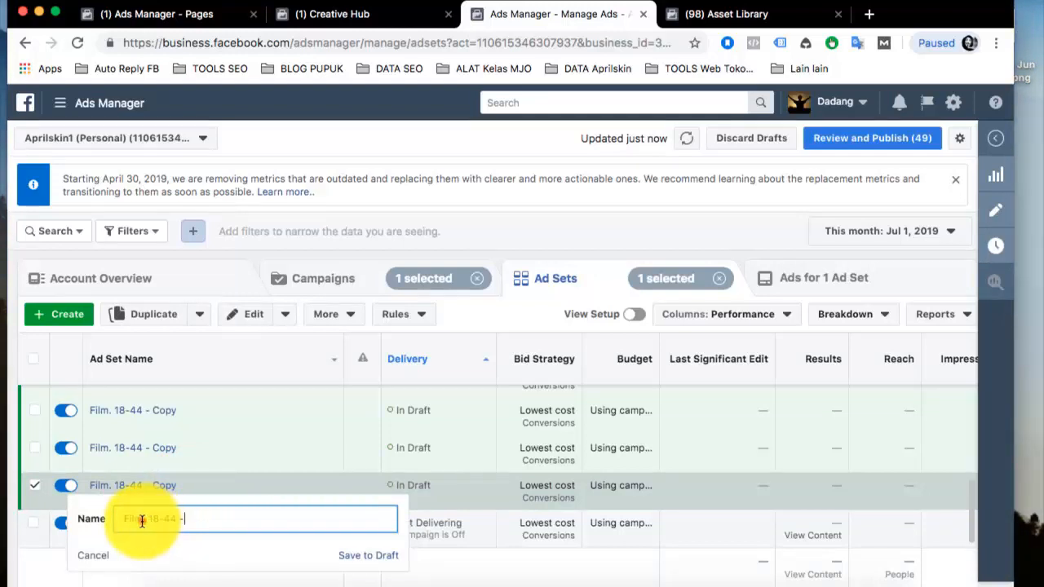
left_click_drag(122, 520, 119, 520)
type("Jilab")
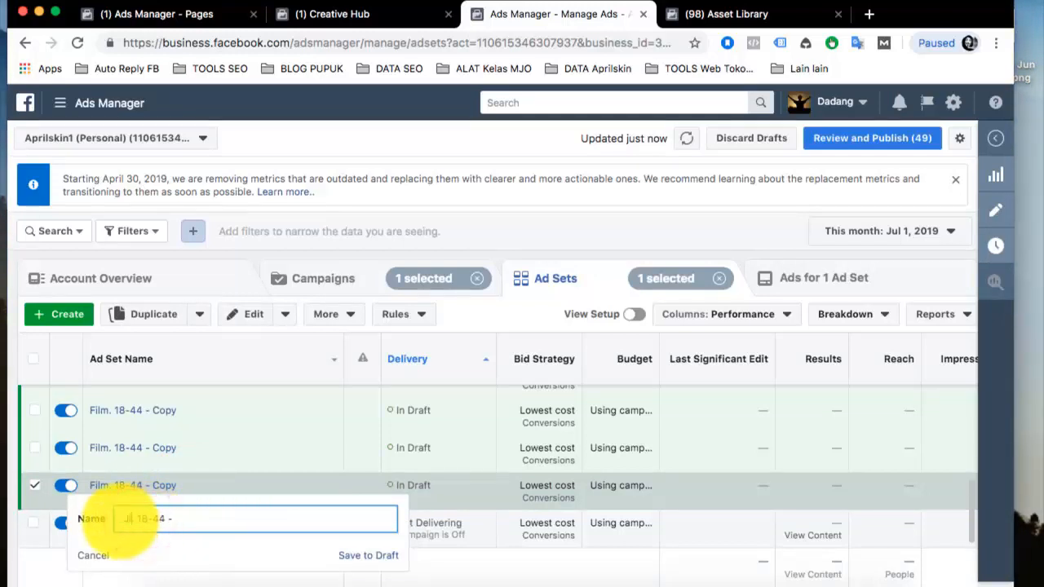
type("ab")
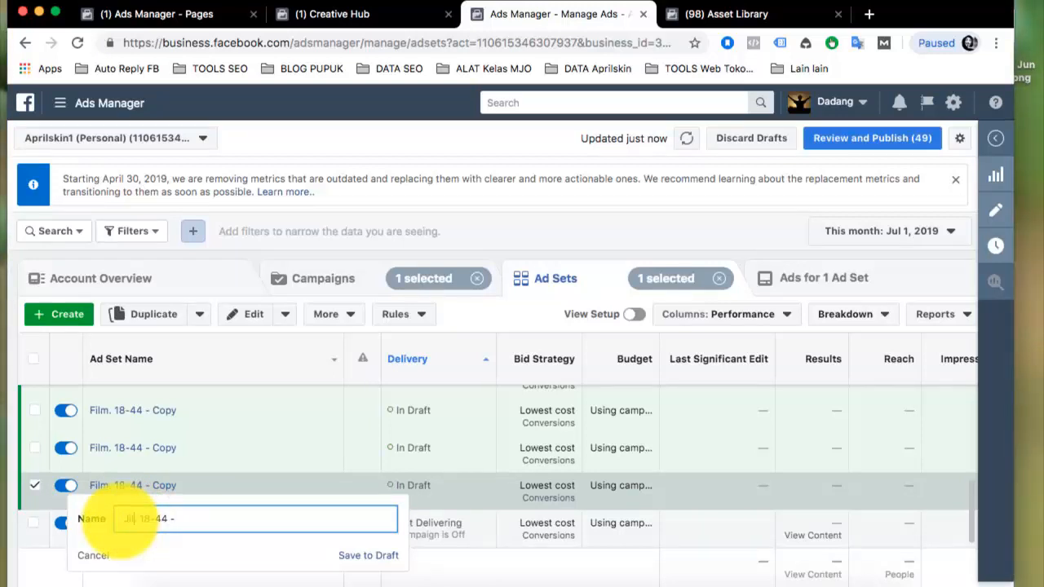
key("Return")
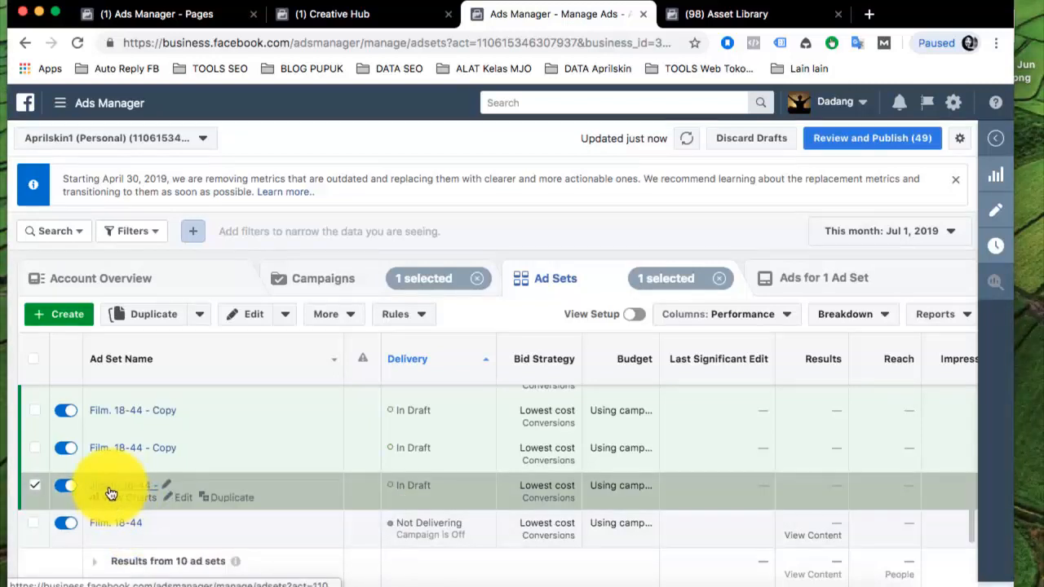
Compare the ads in the Jilbab. 18-44 - and original Film. 18-44 ad sets, and review the list of ad set copies with nothing selected
left_click(112, 488)
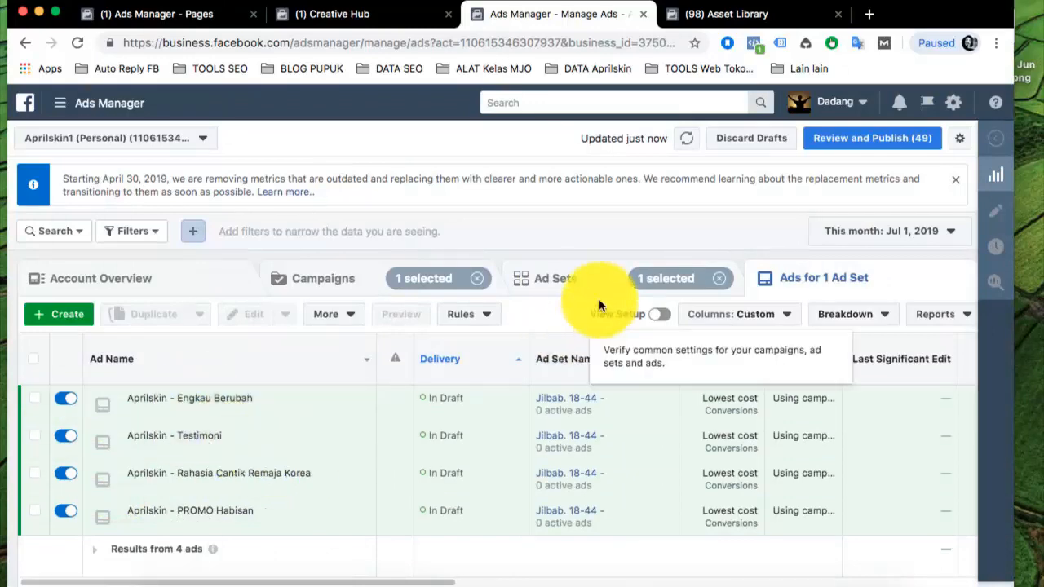
left_click(595, 287)
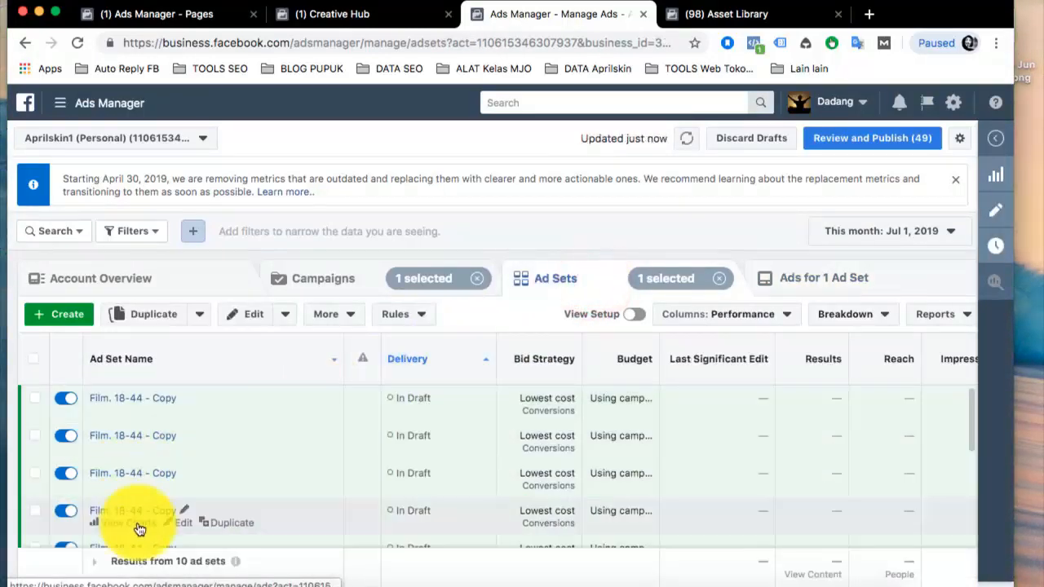
scroll(166, 521, "down", 4)
left_click(128, 525)
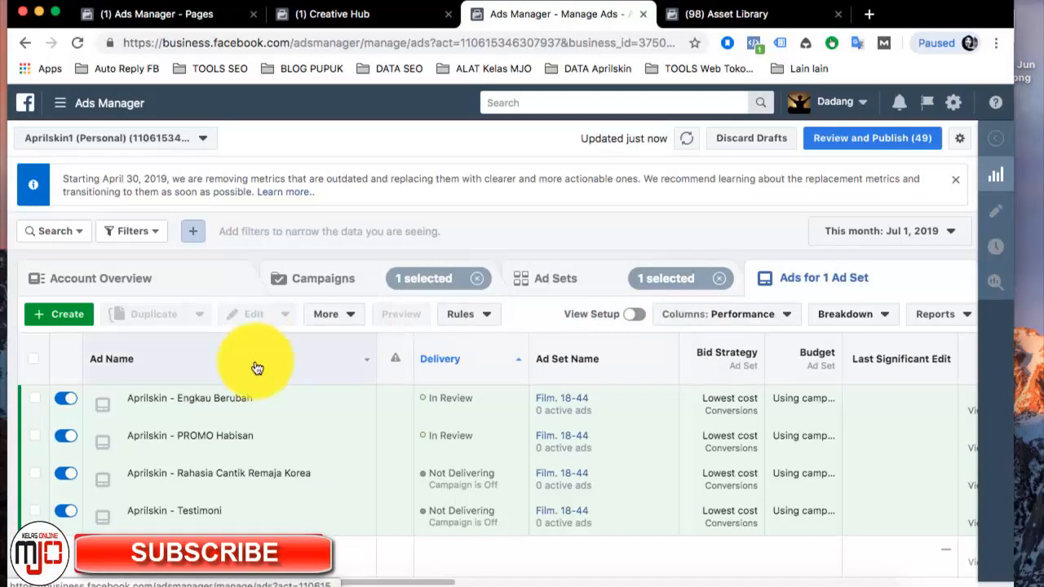
left_click(545, 293)
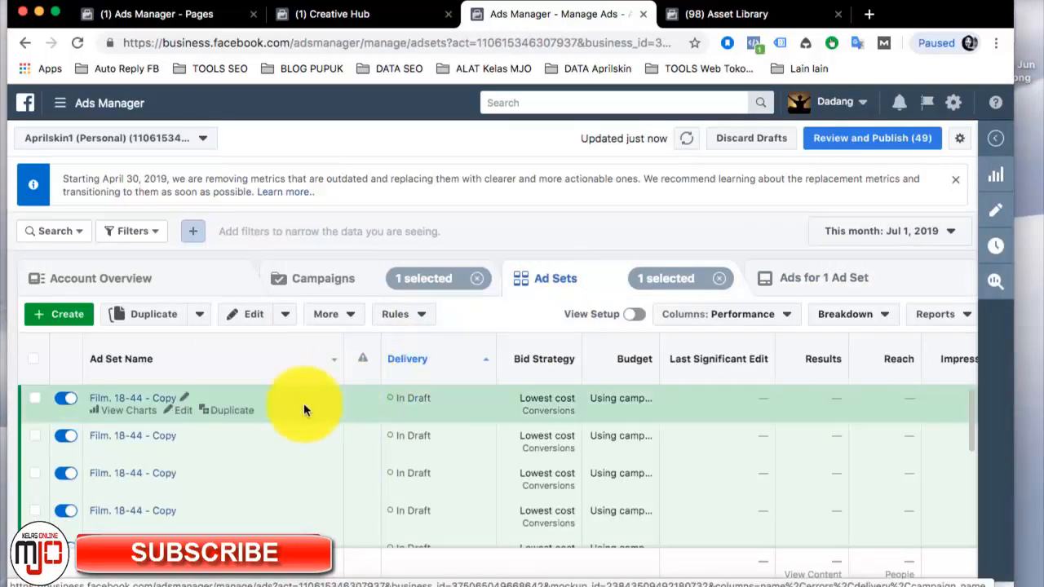
scroll(119, 437, "down", 3)
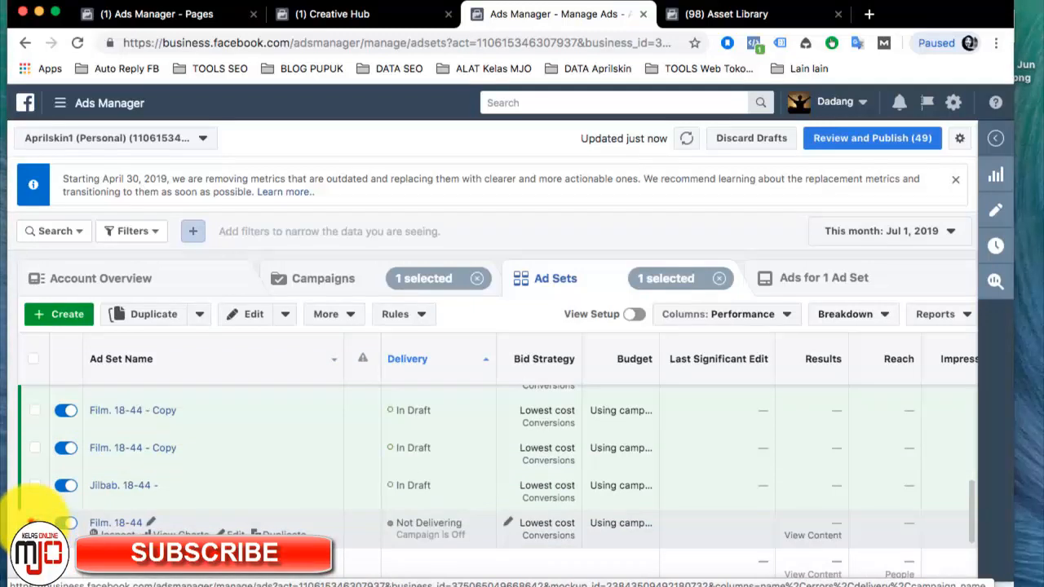
left_click(35, 522)
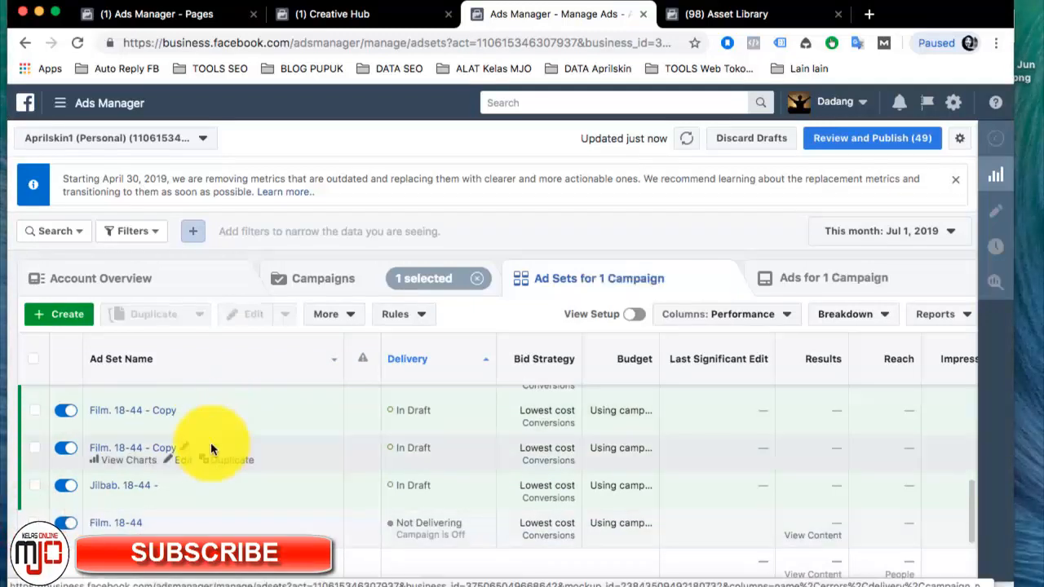
scroll(210, 445, "up", 3)
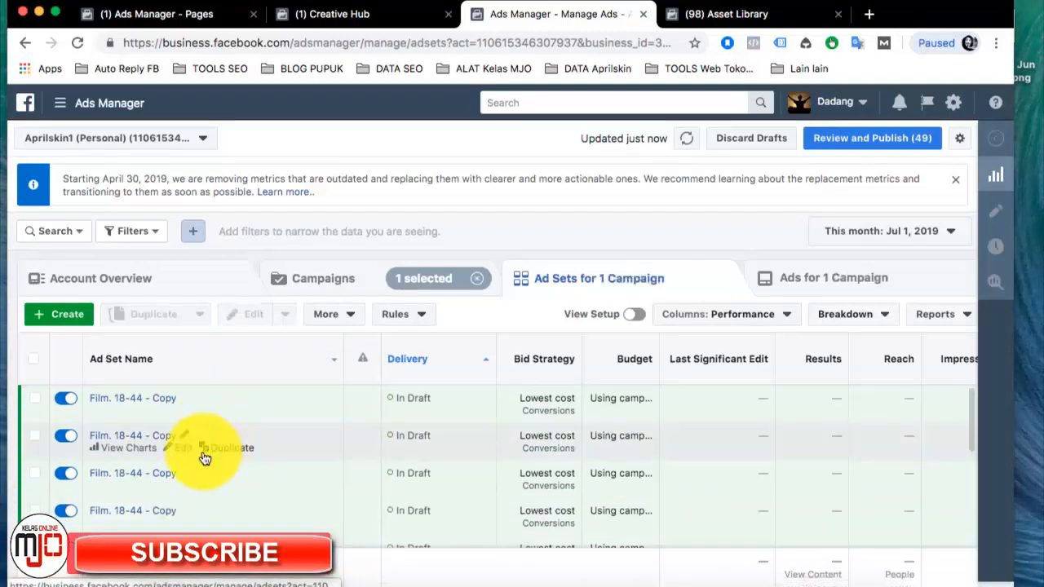
scroll(209, 448, "down", 2)
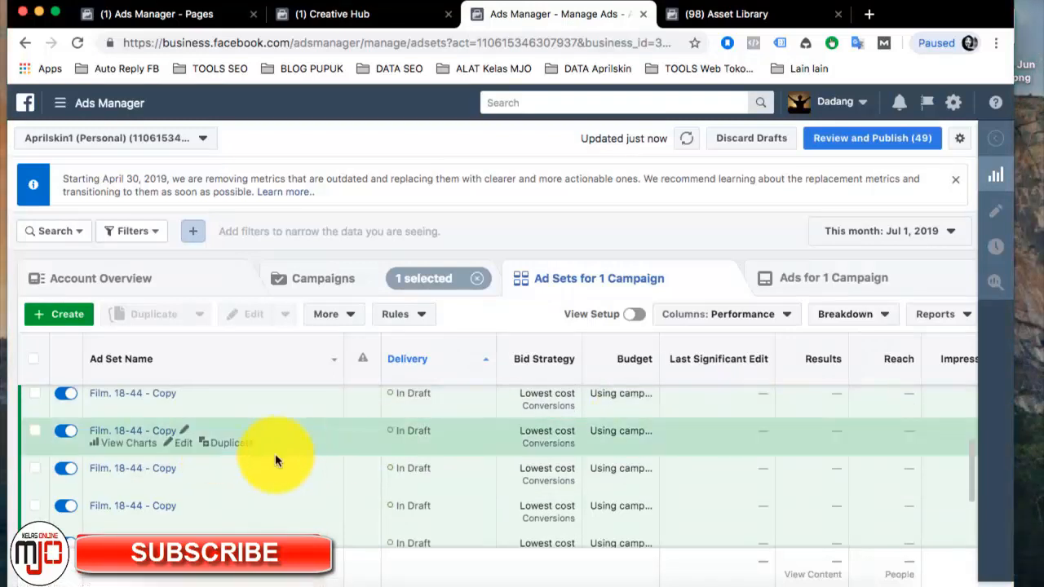
Rename the "Jilbab. 18-44 -" ad set as "Jilbab. 18-44" and switch its saved audience to SA. Jilbab, leaving it deselected in the list
scroll(195, 465, "down", 1)
scroll(169, 467, "down", 1)
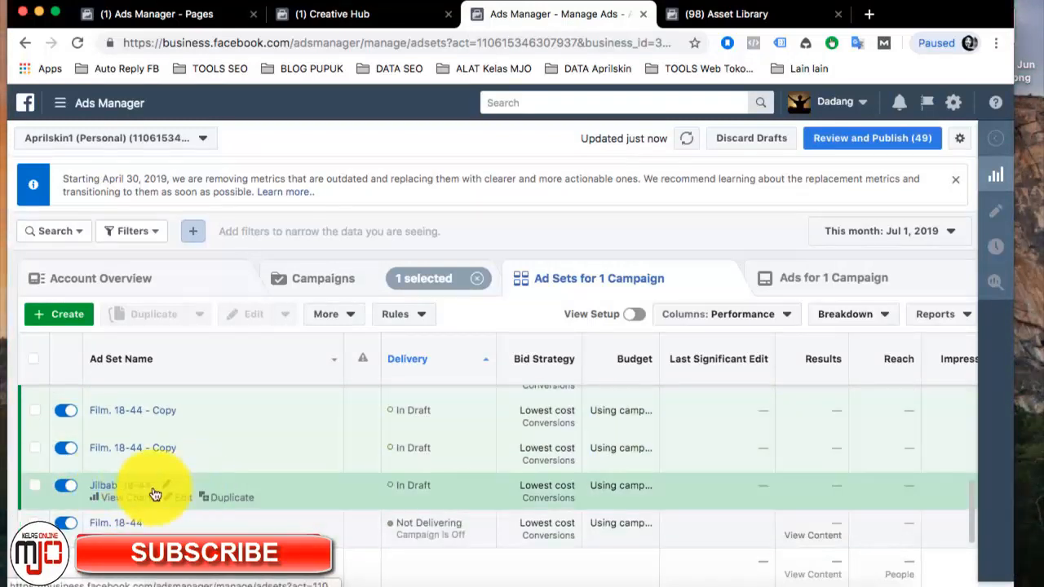
left_click(35, 485)
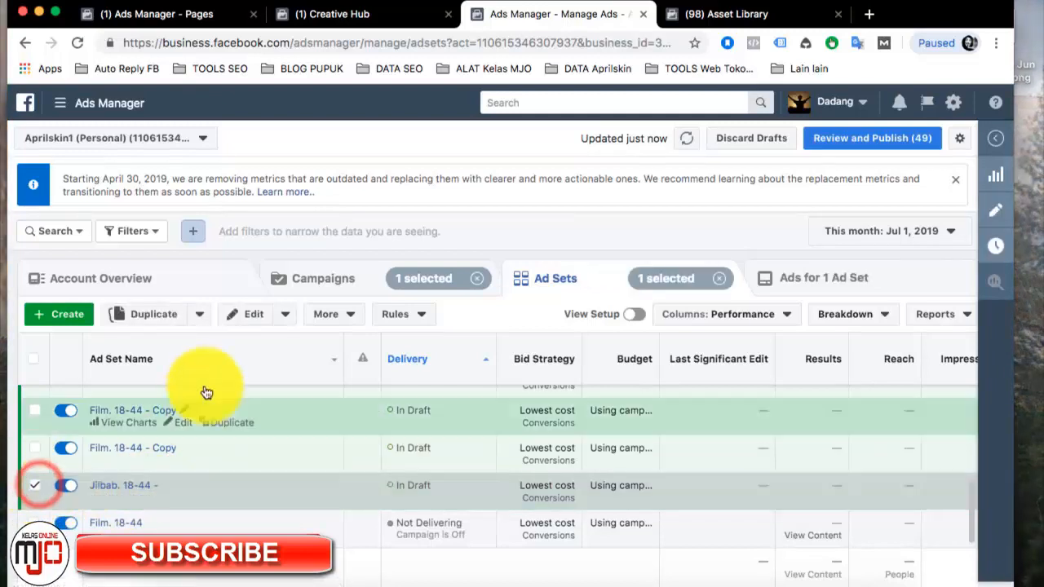
left_click(248, 318)
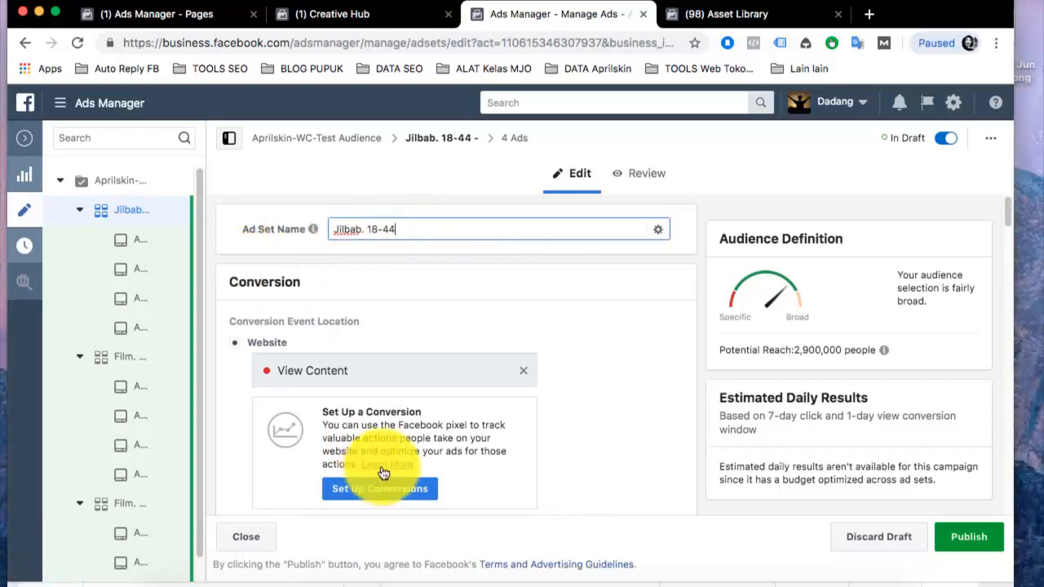
scroll(381, 465, "down", 10)
scroll(382, 463, "down", 5)
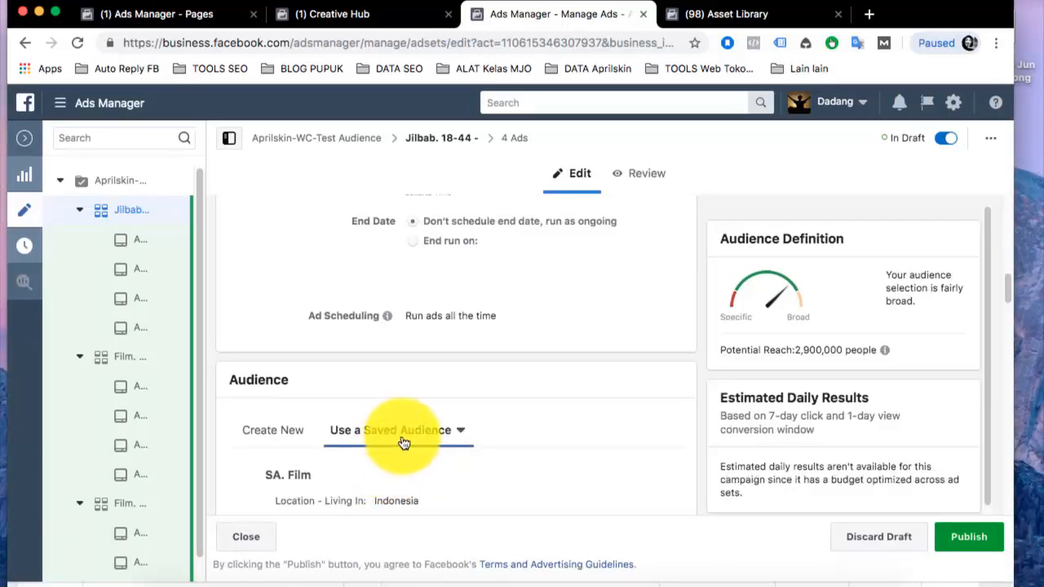
left_click(408, 437)
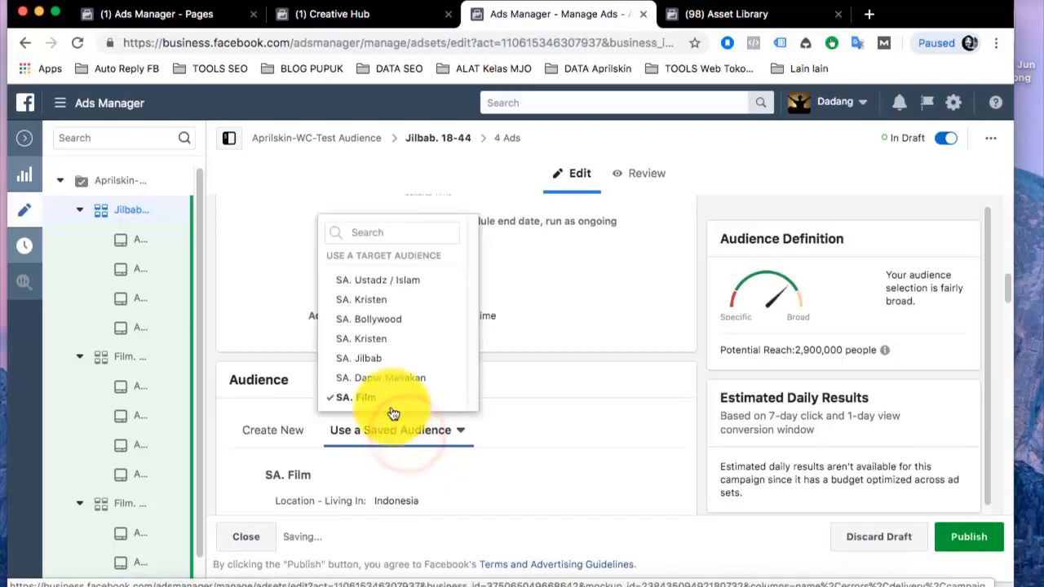
left_click(381, 359)
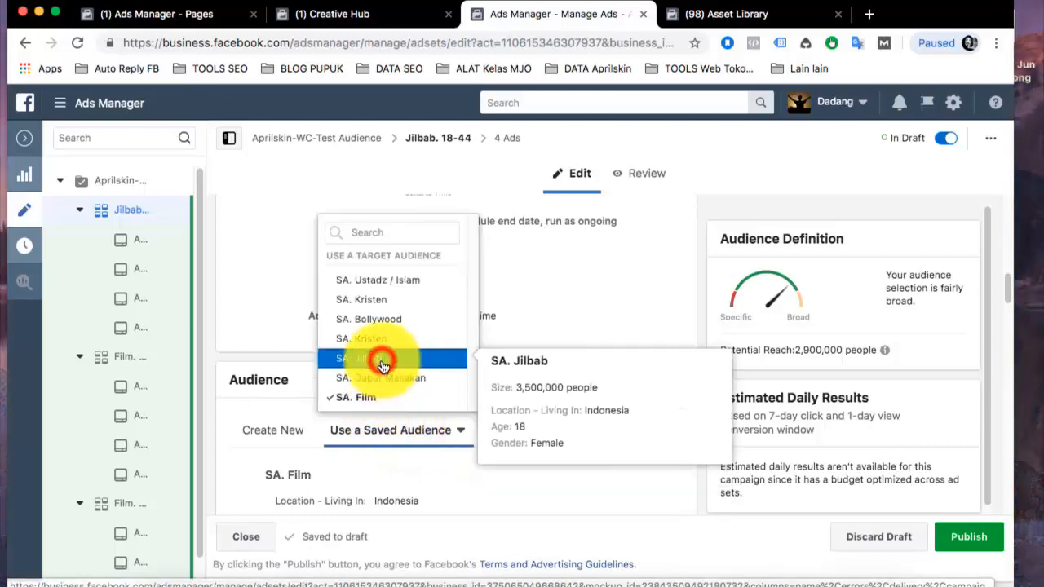
scroll(608, 407, "down", 10)
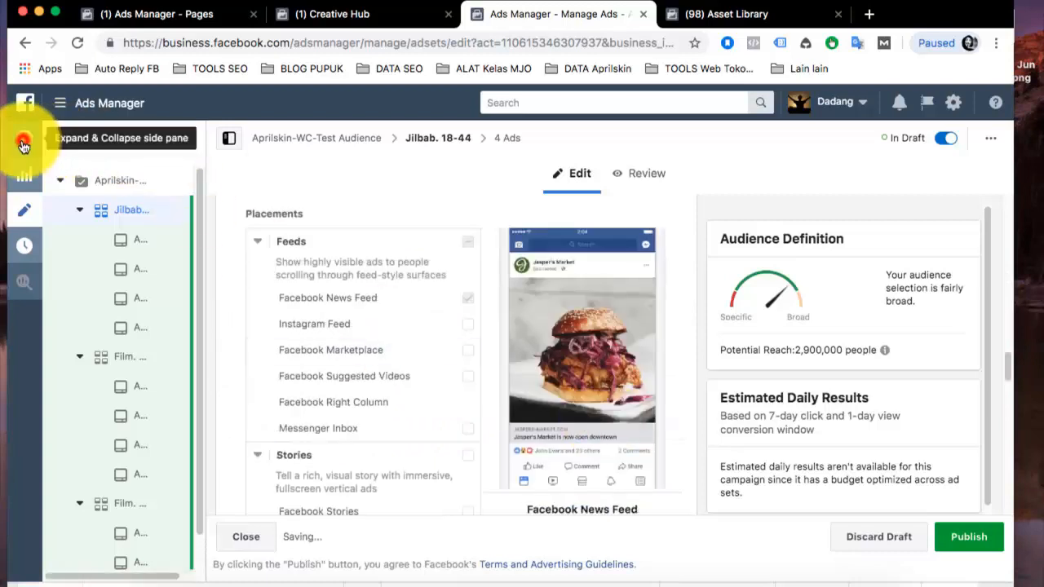
left_click(26, 139)
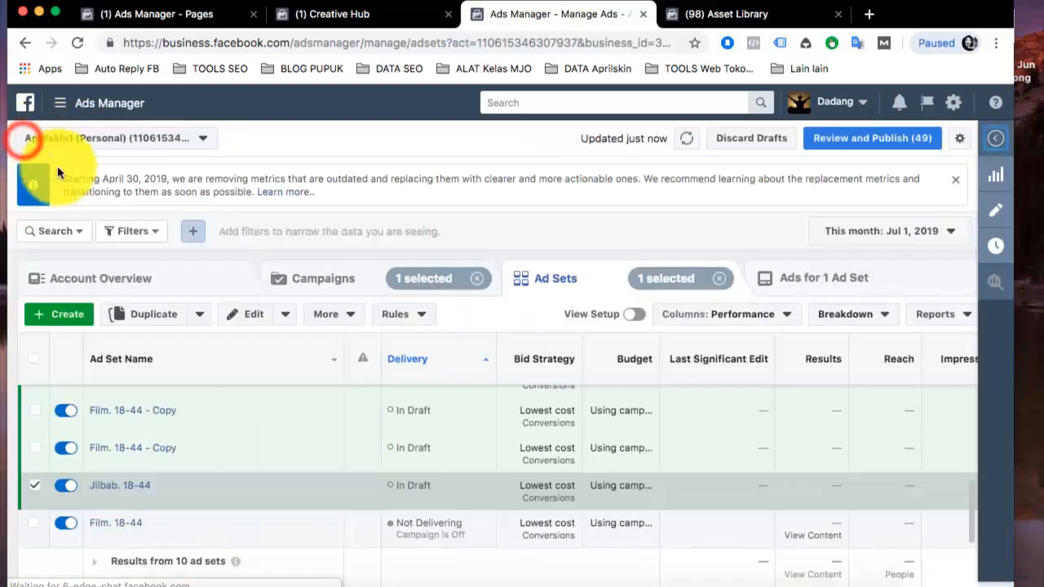
left_click(35, 489)
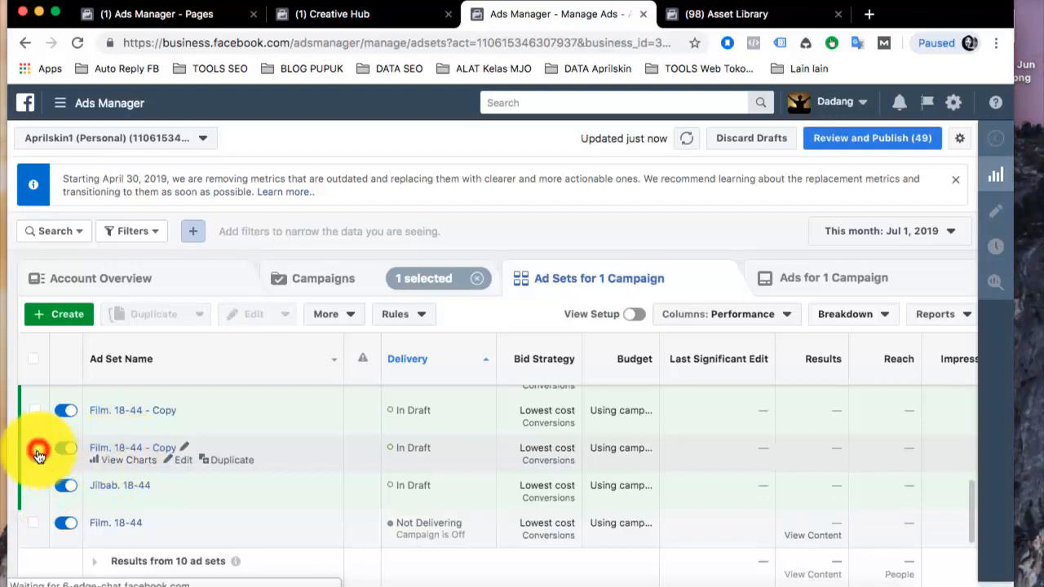
Rename the Film. 18-44 - Copy ad set directly above Jilbab. 18-44 as "Bollywood. 18-44", checking the saved audience names in Asset Library, and save it to draft
left_click(36, 449)
left_click(187, 449)
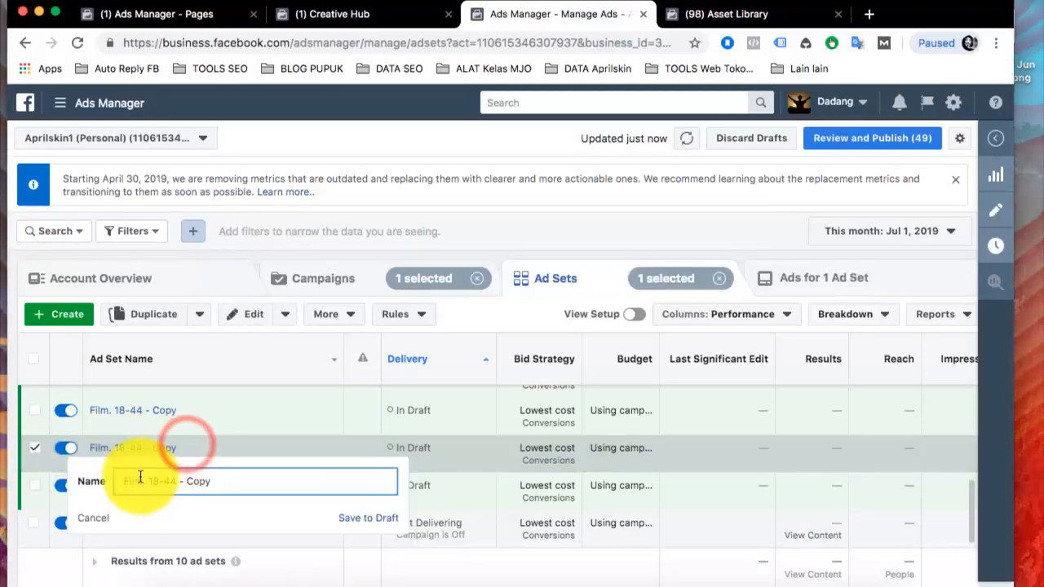
double_click(122, 481)
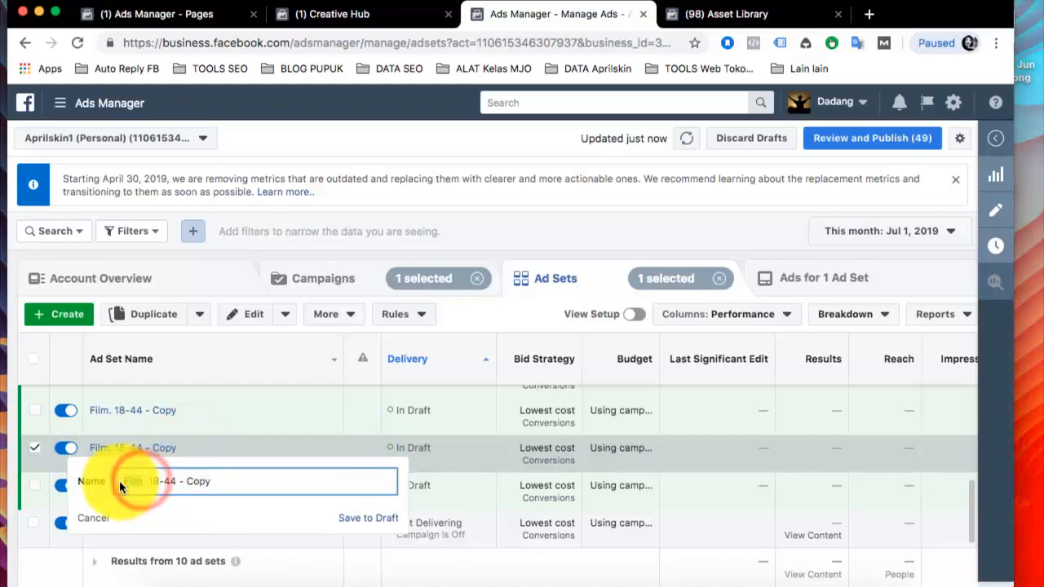
left_click_drag(233, 481, 191, 486)
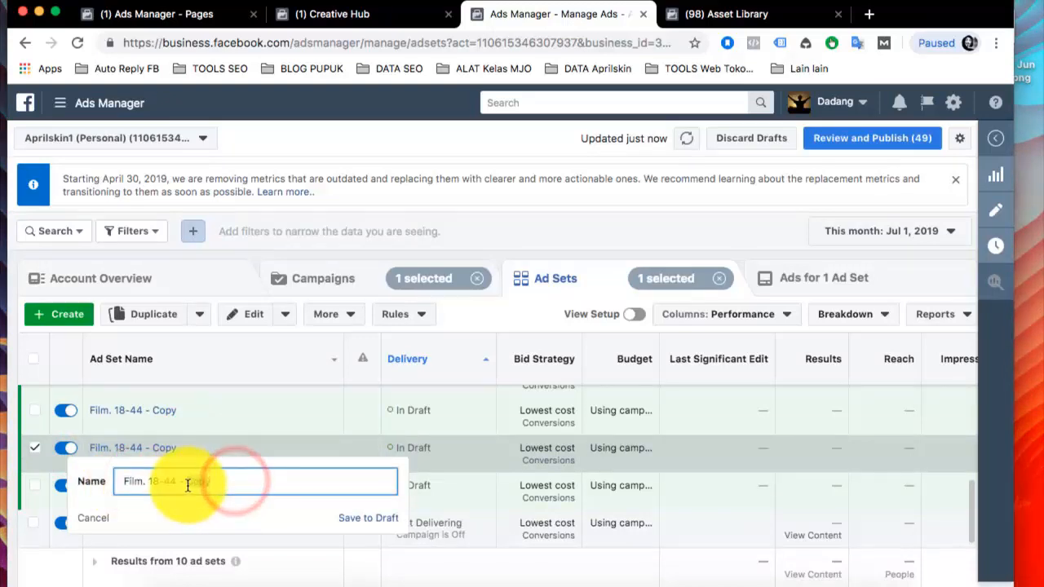
left_click(726, 16)
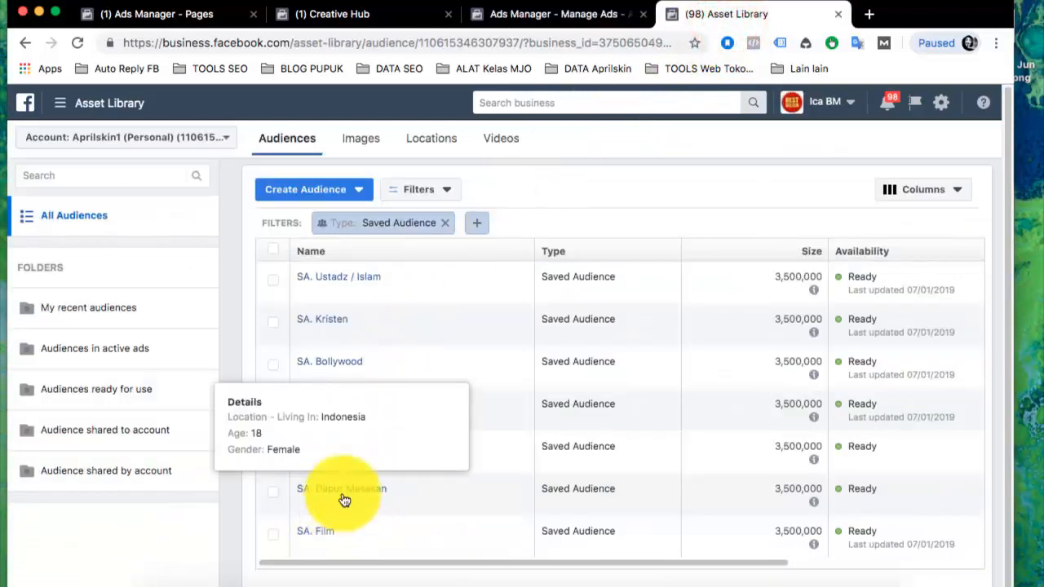
mouse_move(366, 280)
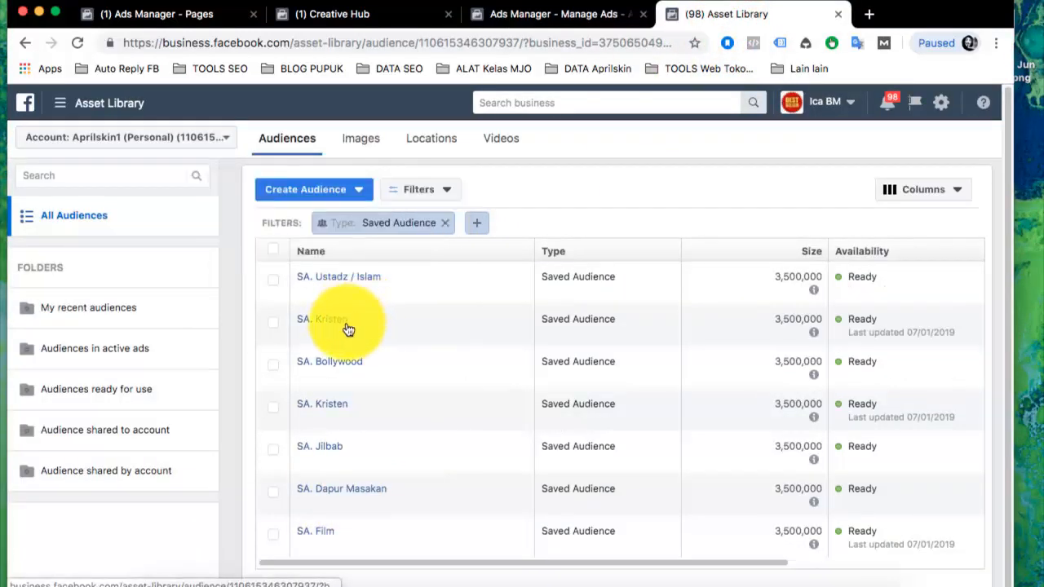
left_click(583, 15)
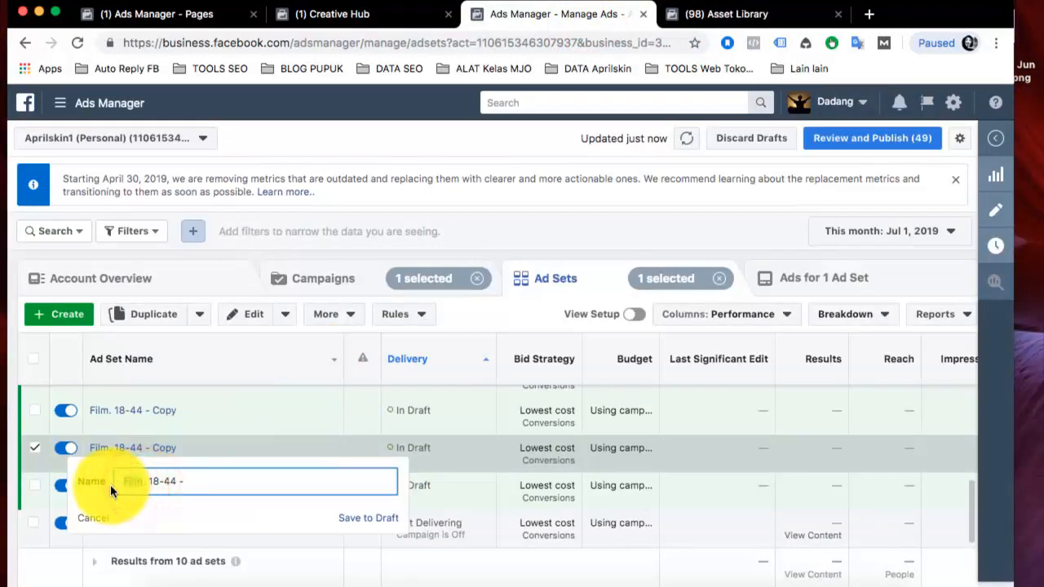
type("Bollywood")
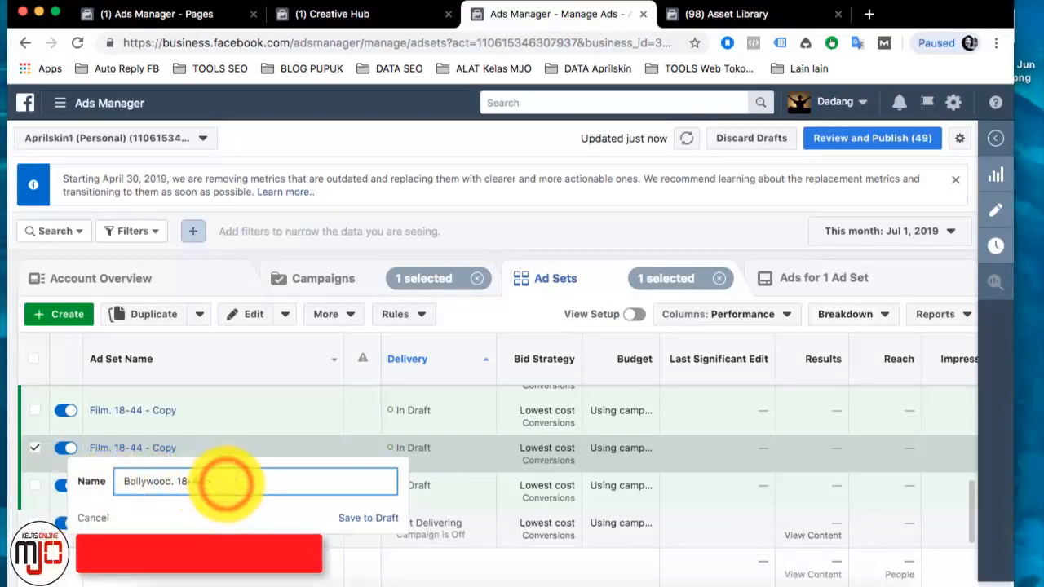
left_click(522, 237)
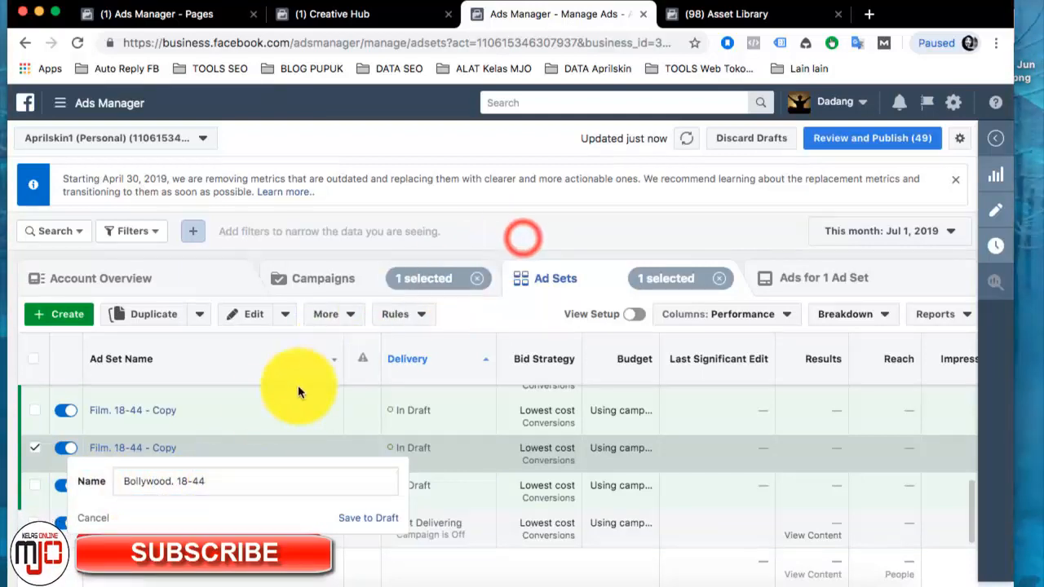
left_click(352, 520)
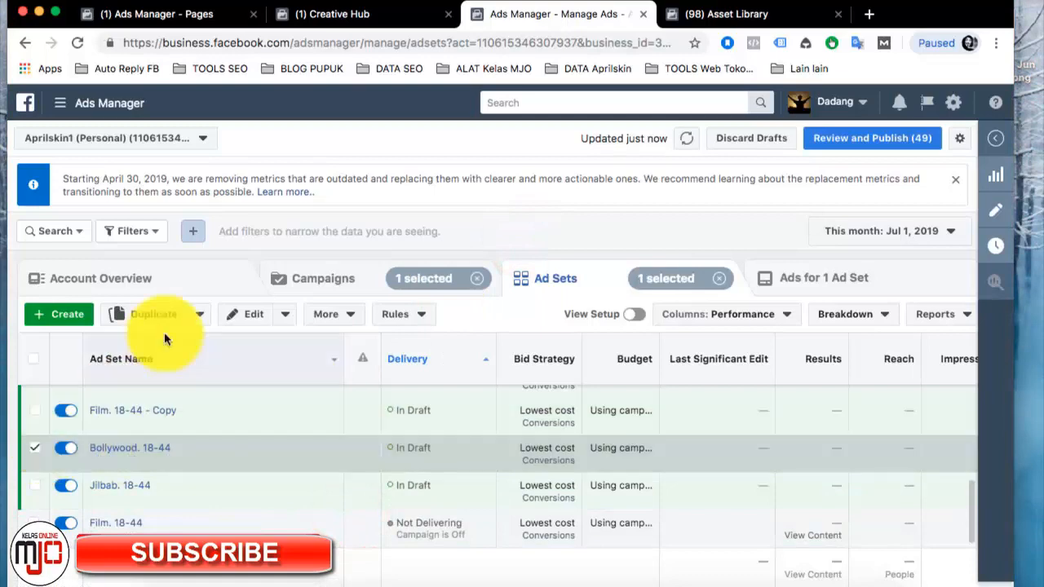
Edit the Bollywood. 18-44 ad set to use the saved audience SA. Bollywood, and return to the ad set list
left_click(252, 313)
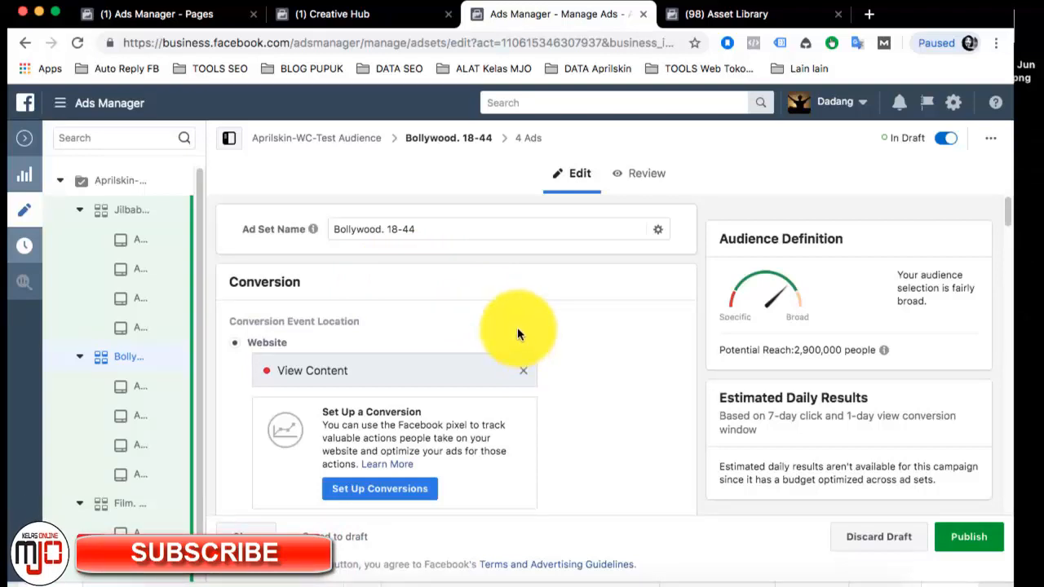
scroll(519, 327, "down", 10)
scroll(520, 326, "down", 1)
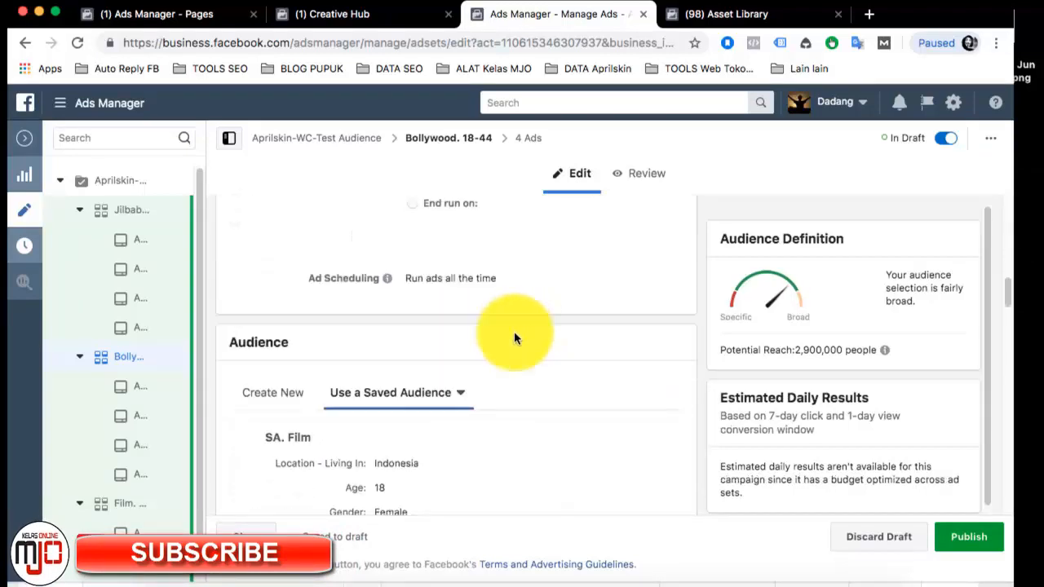
left_click(382, 405)
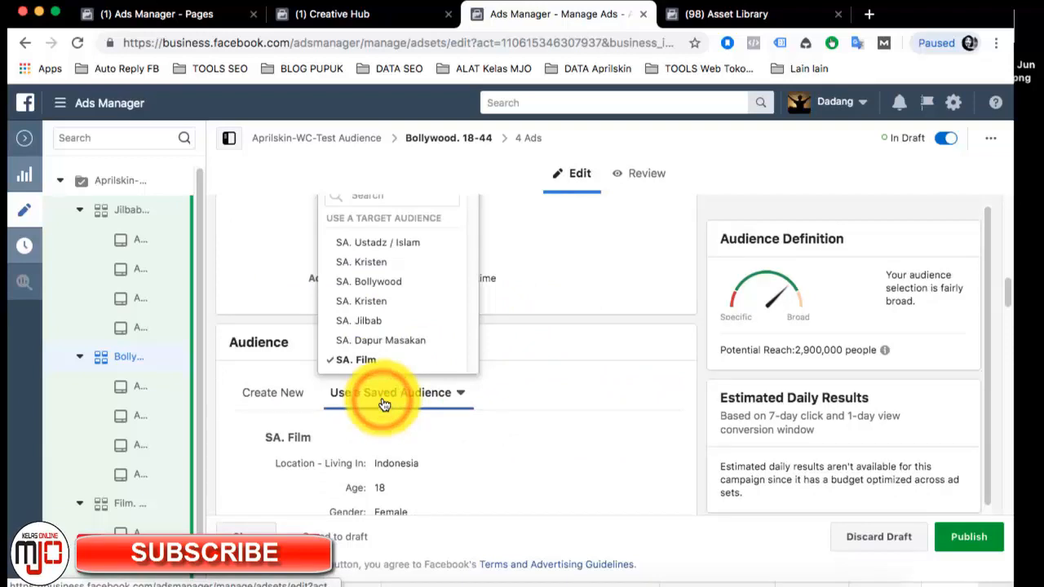
left_click(392, 285)
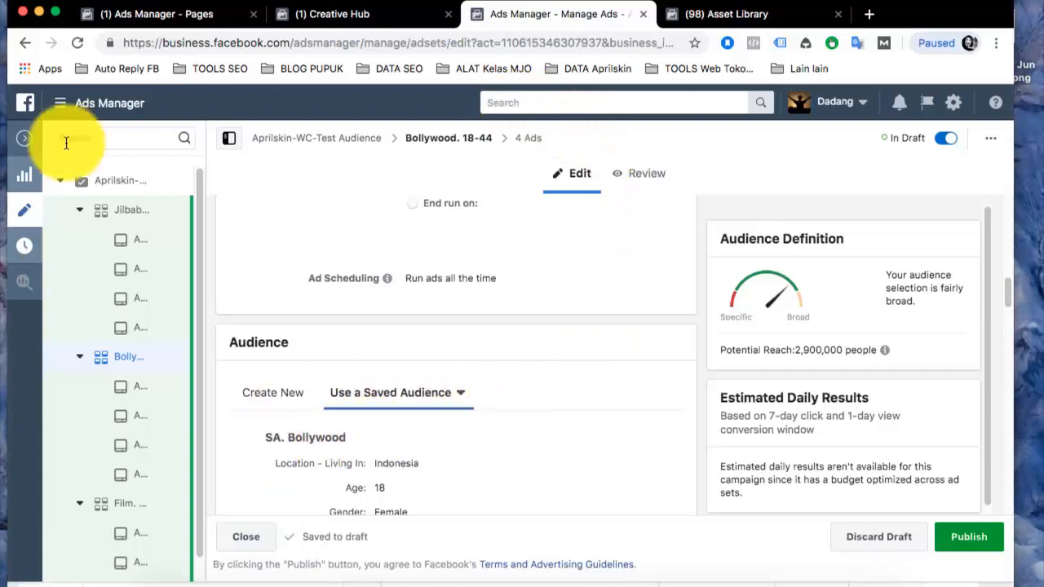
left_click(29, 144)
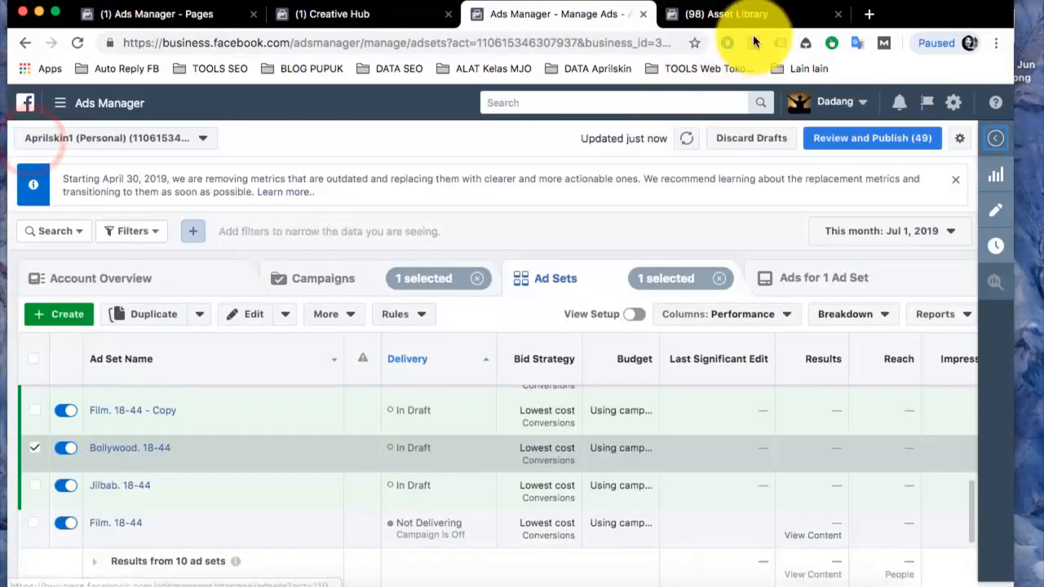
left_click(742, 2)
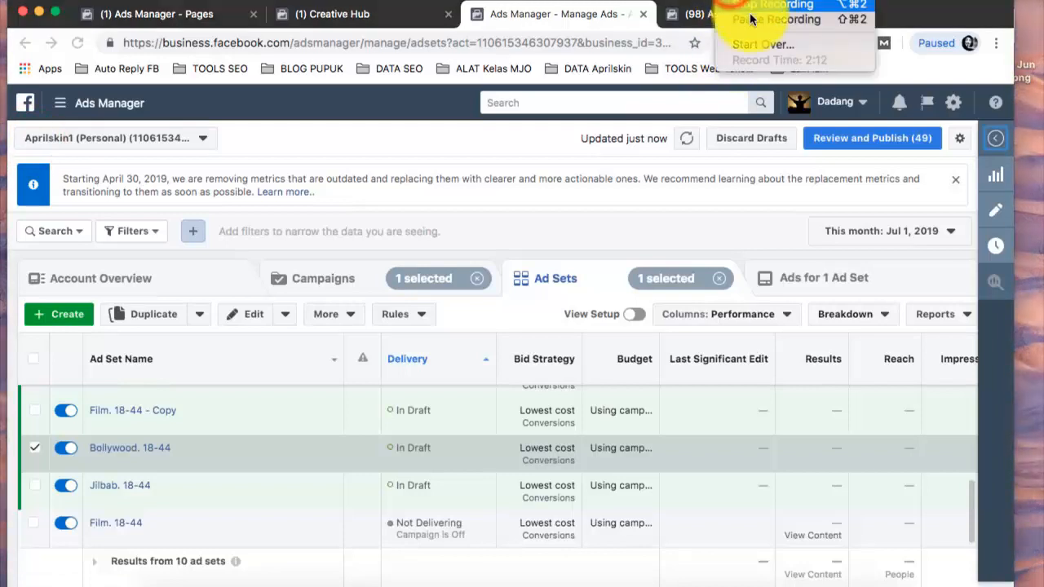
left_click(751, 19)
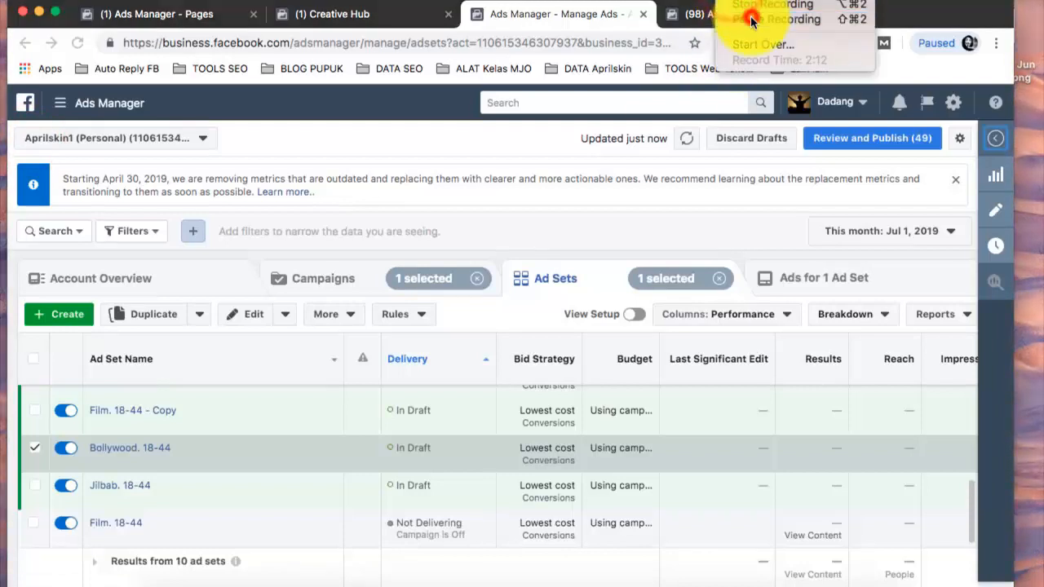
left_click(369, 471)
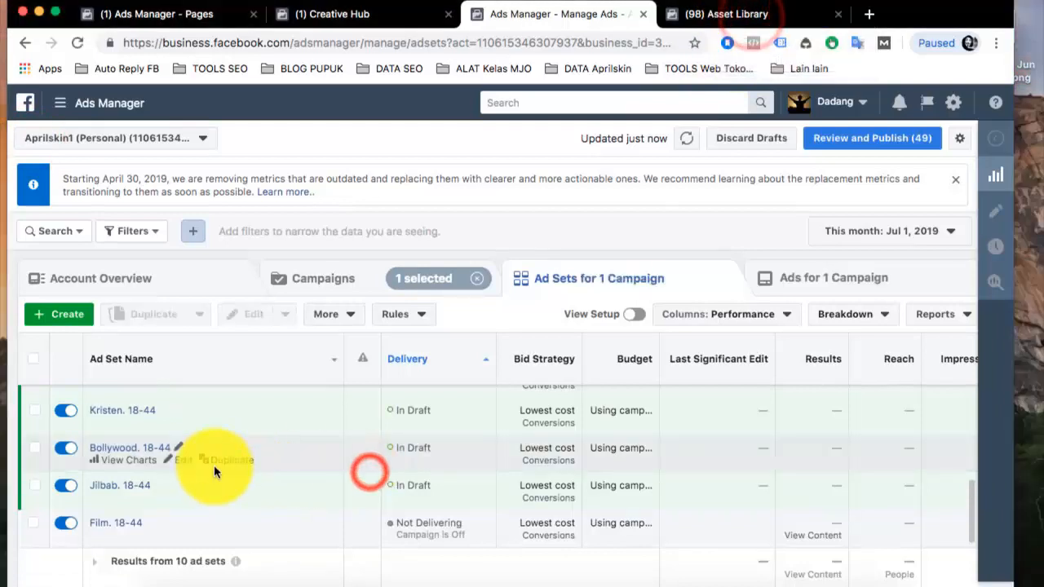
Check the renamed ad sets in the campaign, and publish all draft ad sets and ads
scroll(214, 469, "up", 1)
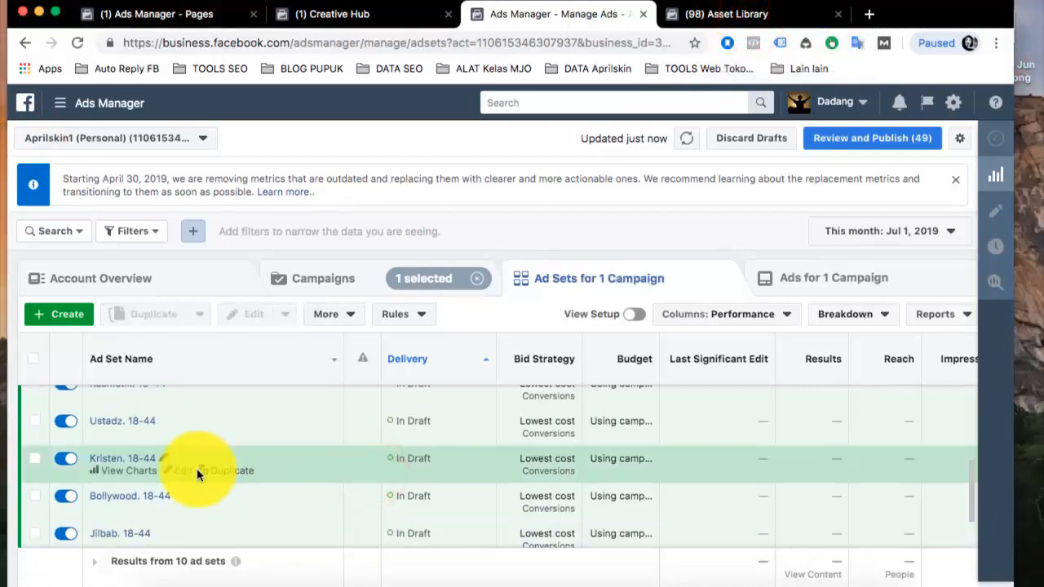
scroll(200, 466, "down", 1)
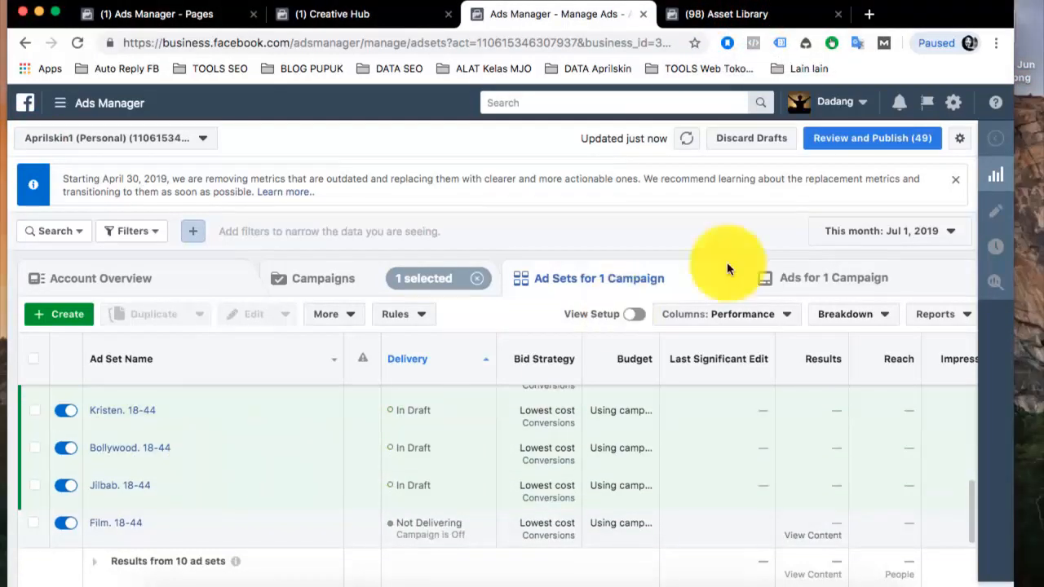
left_click(877, 135)
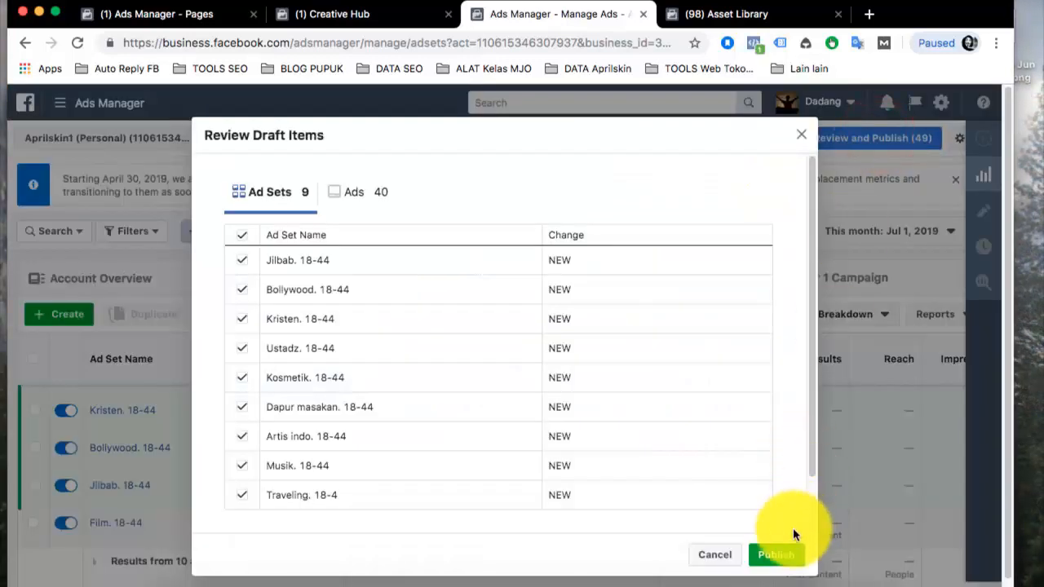
left_click(778, 556)
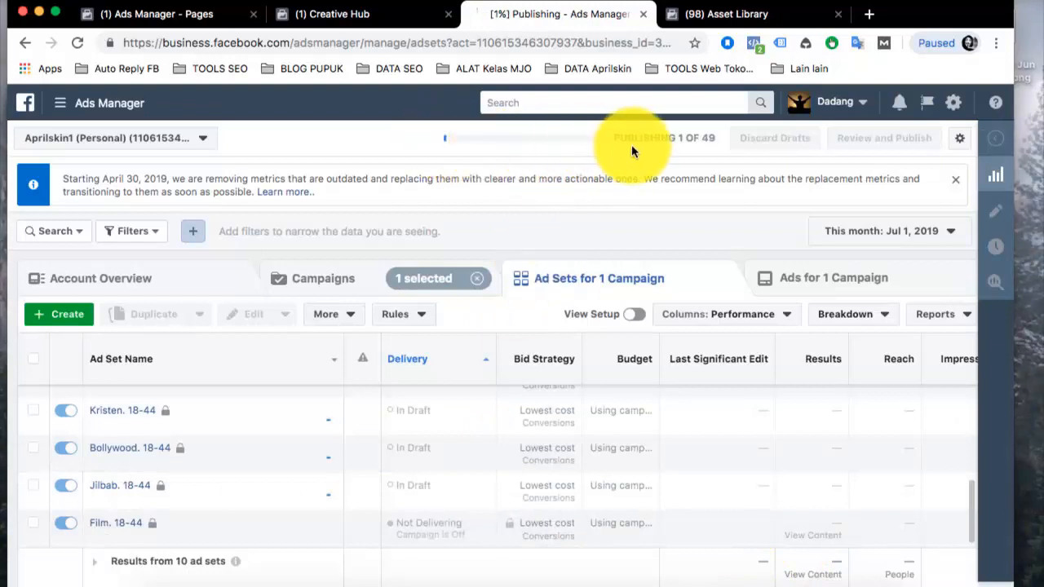
left_click(741, 3)
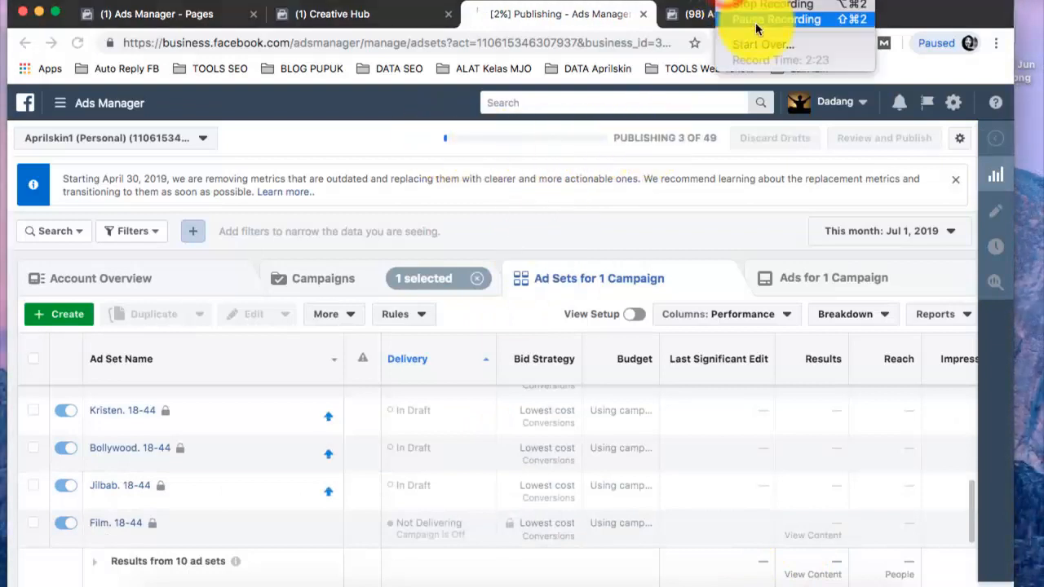
left_click(756, 27)
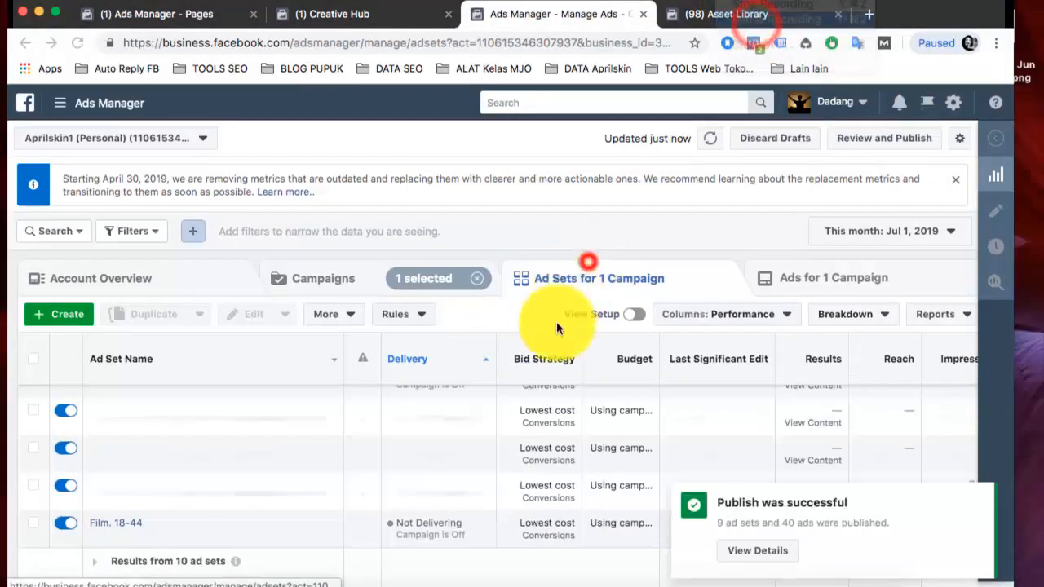
Dismiss the publish notification, look over the published ad sets, and return to the campaign list
left_click(587, 269)
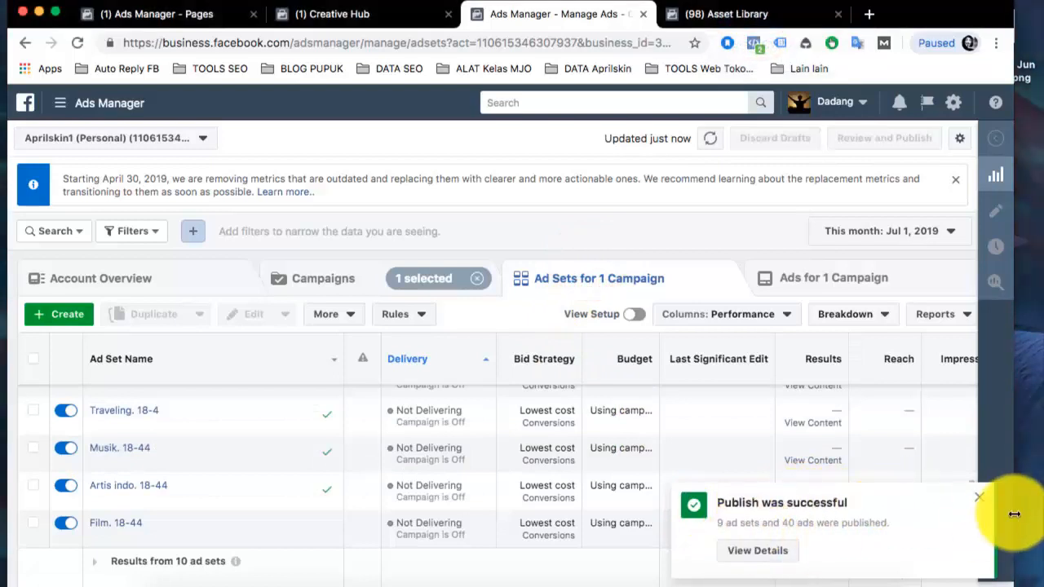
left_click(984, 503)
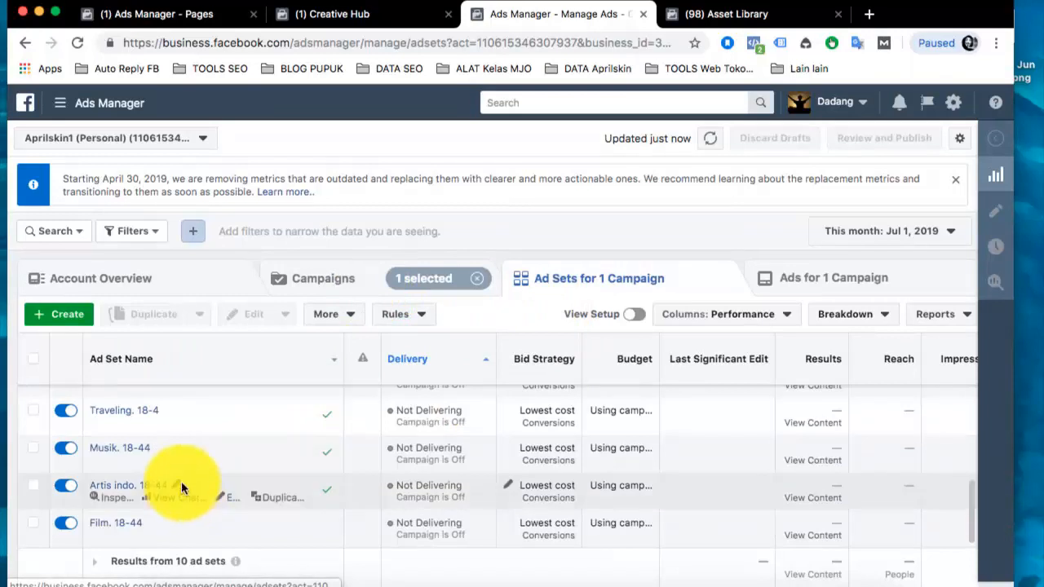
scroll(196, 473, "up", 5)
left_click(325, 278)
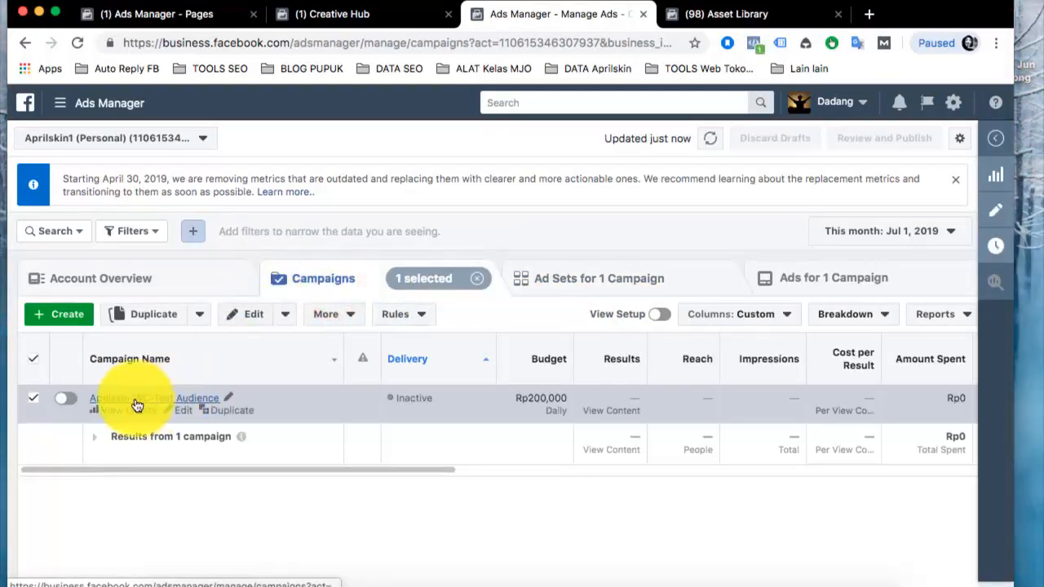
Open the Aprilskin-WC-Test Audience campaign, select all its ad sets, and look over the delivery status of their ads
left_click(136, 402)
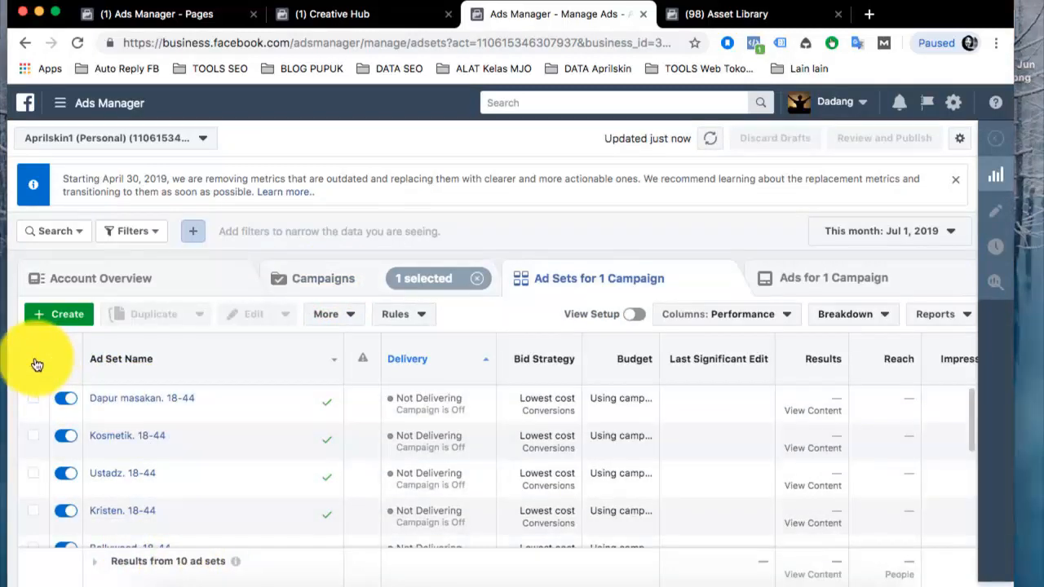
left_click(35, 359)
left_click(822, 278)
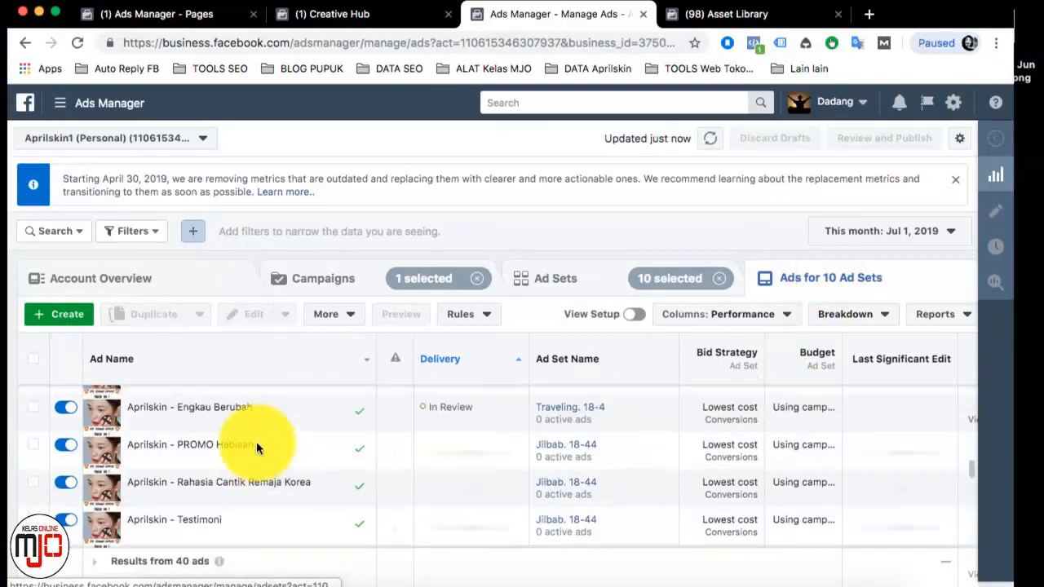
scroll(259, 441, "up", 5)
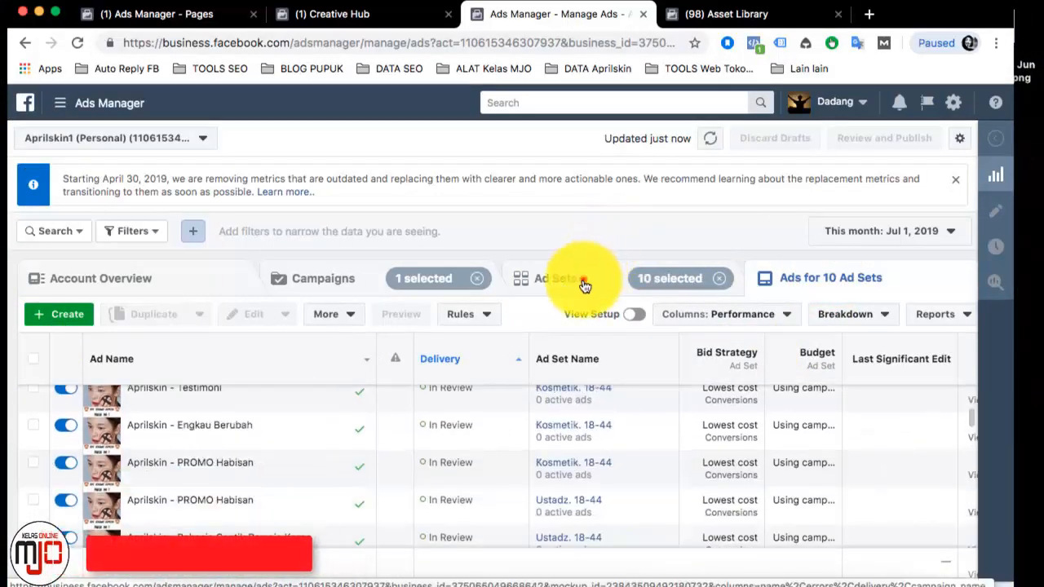
Return to the ad sets, clear the selection of all ad sets, and go back to the campaign list
left_click(584, 287)
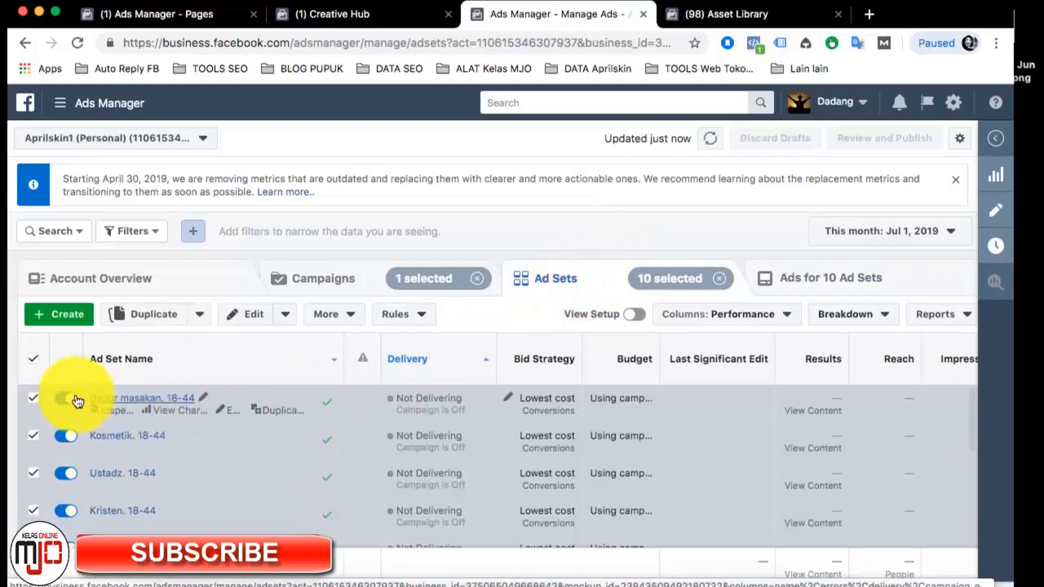
left_click(33, 359)
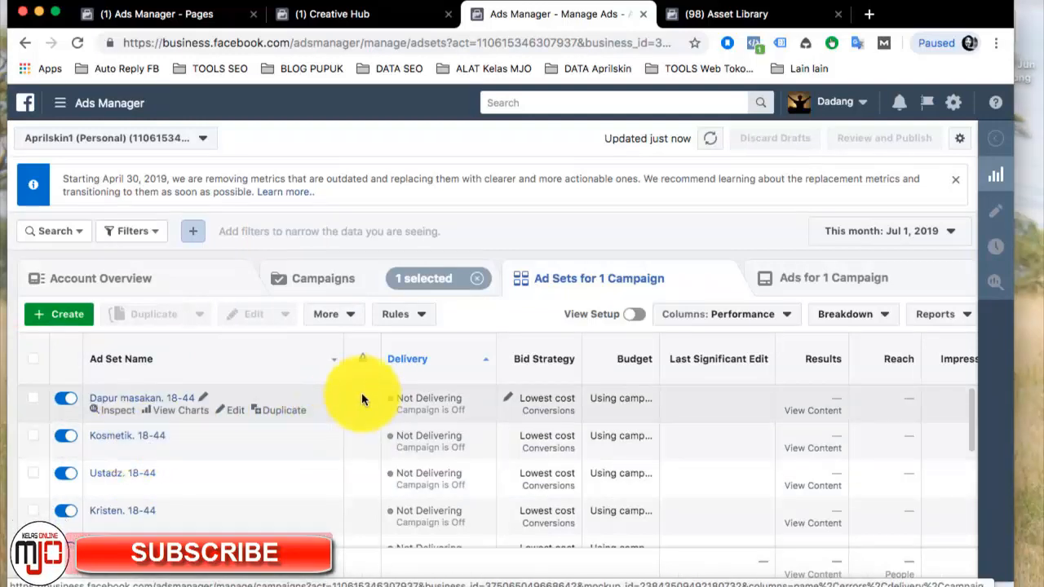
left_click(347, 278)
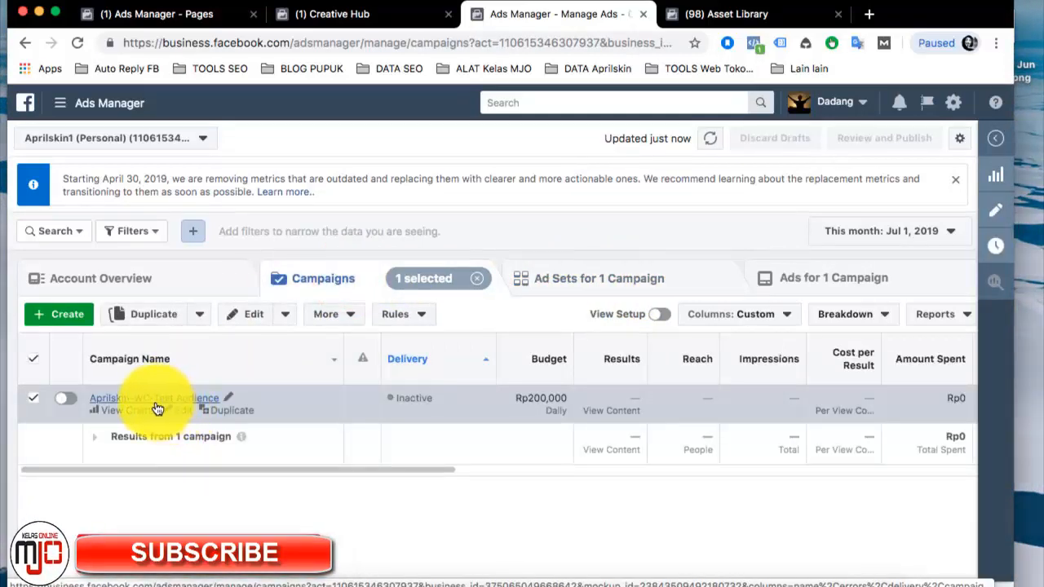
Check the Aprilskin-WC-Test Audience campaign in the campaign list and reopen its ad sets for a final review
left_click(152, 406)
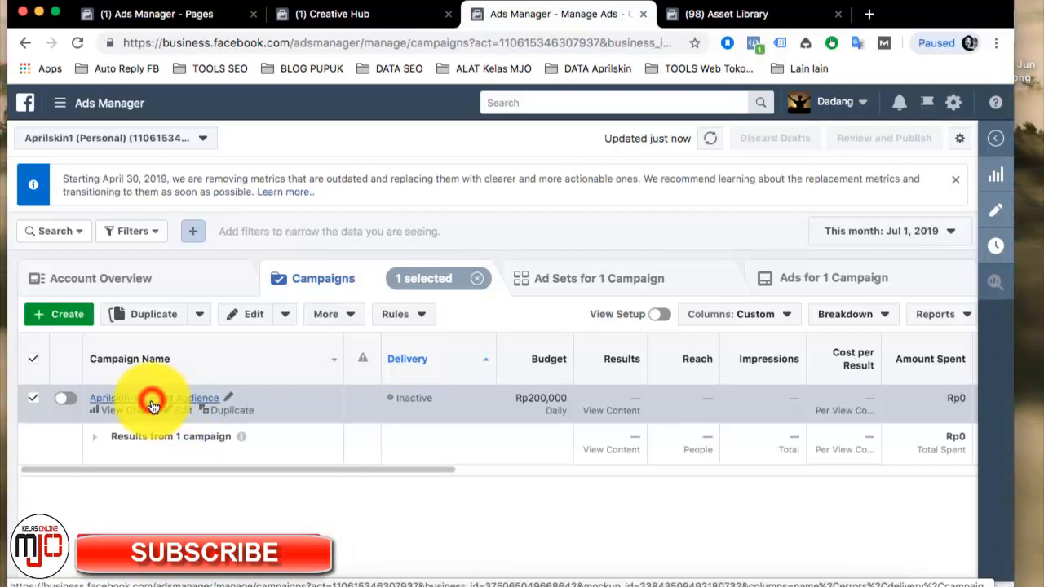
left_click(340, 285)
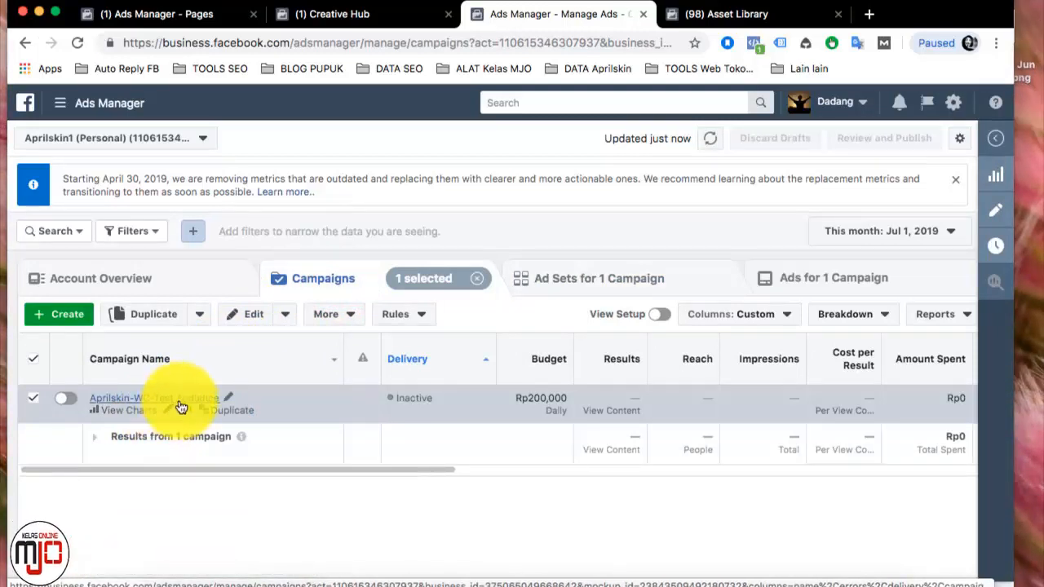
left_click(171, 403)
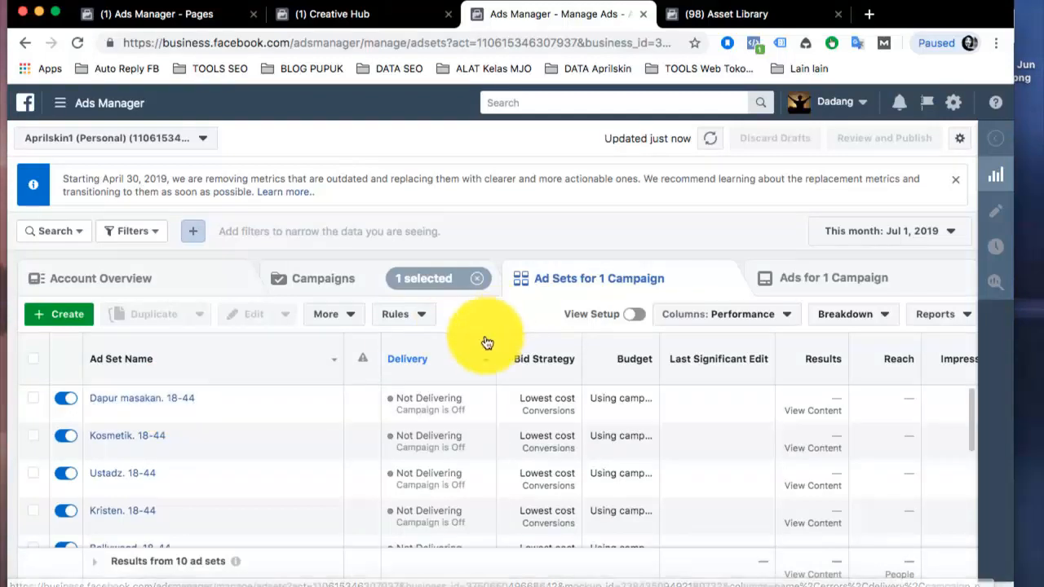
left_click(336, 357)
left_click(218, 399)
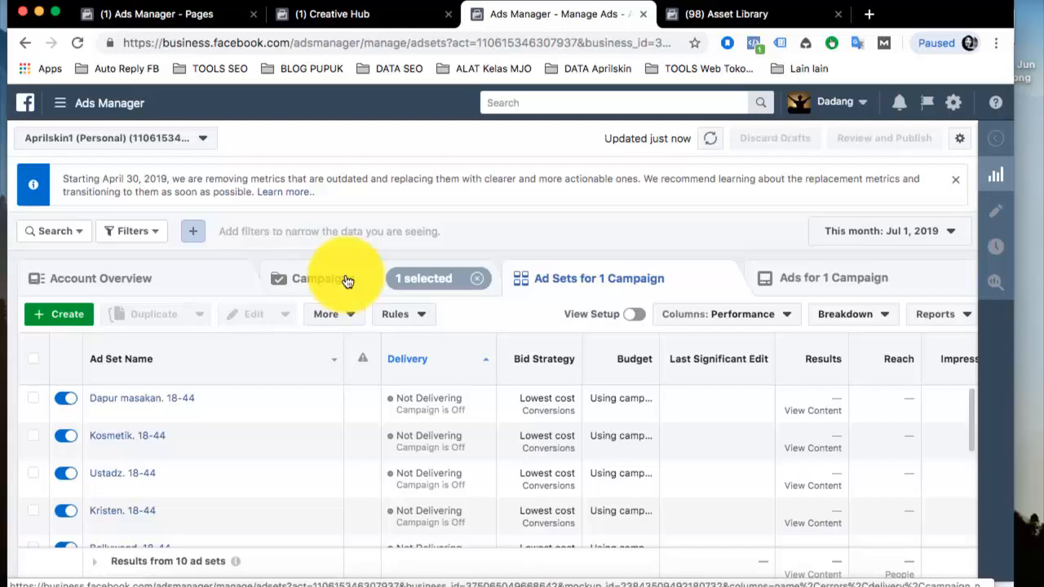
left_click(679, 3)
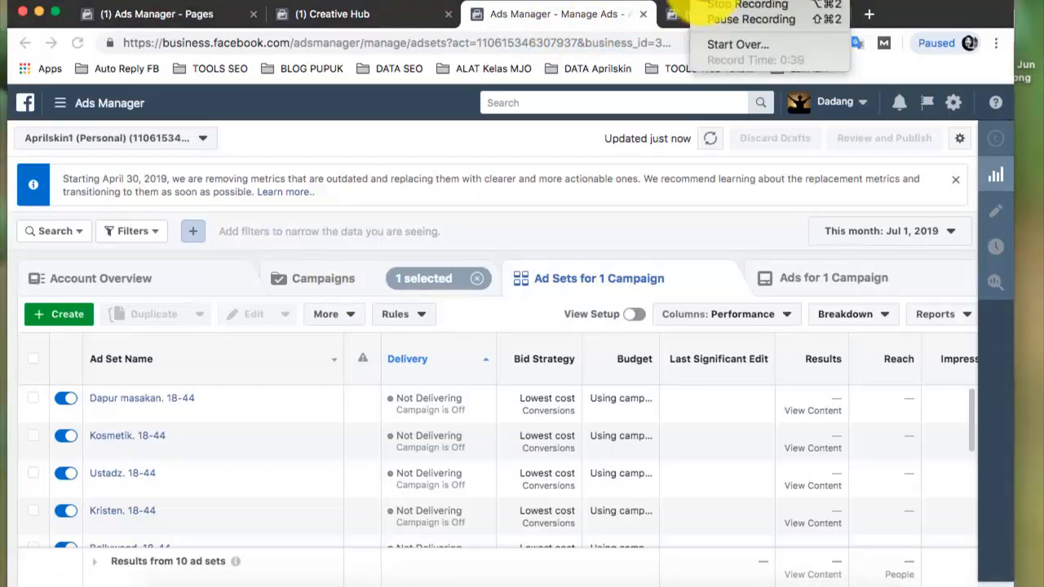
left_click(726, 15)
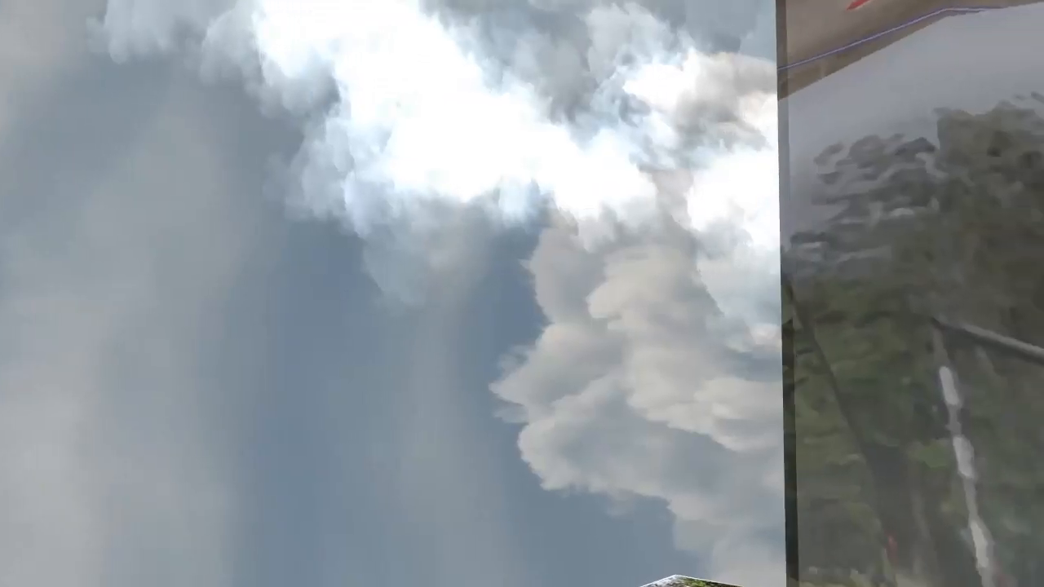